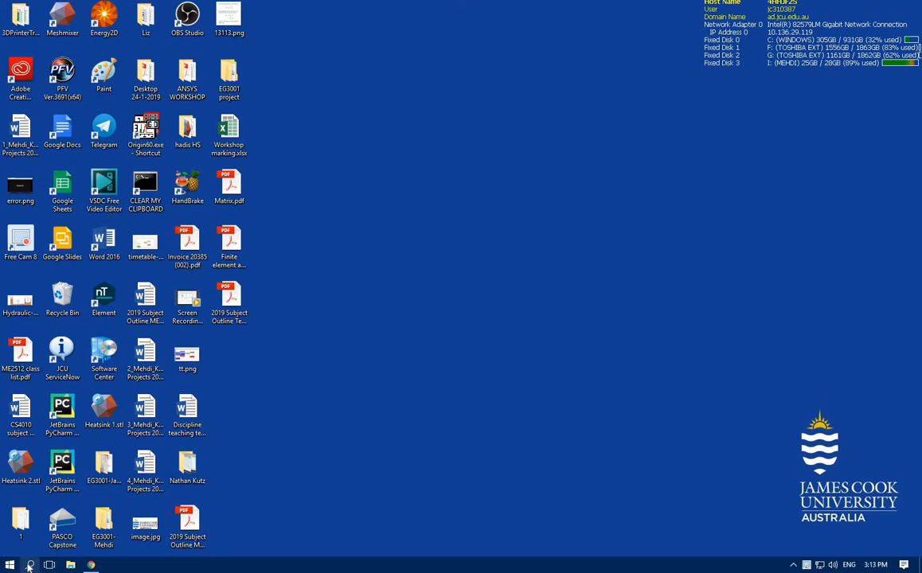
Find and launch Workbench 18.2 from the Windows search and maximize its window
click(28, 566)
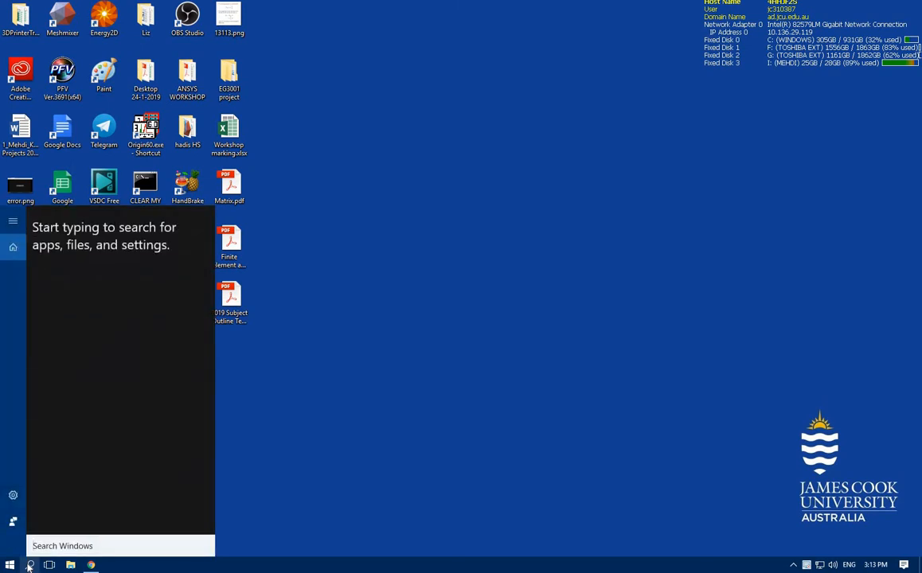
text(work)
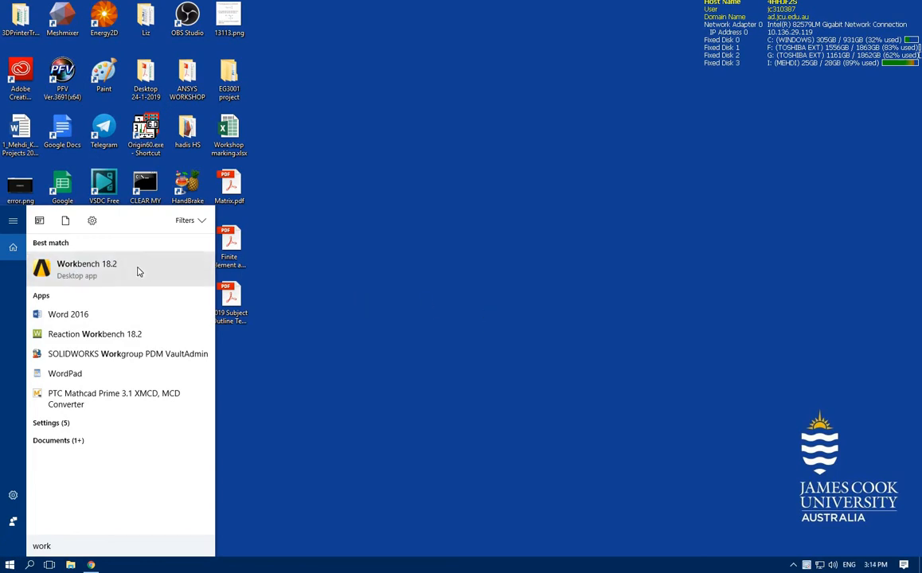
click(140, 272)
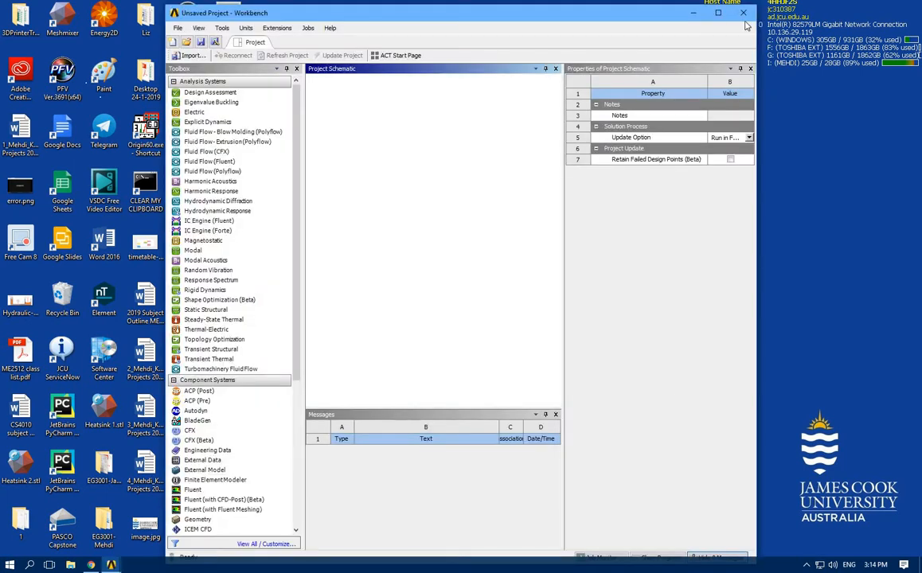
click(720, 14)
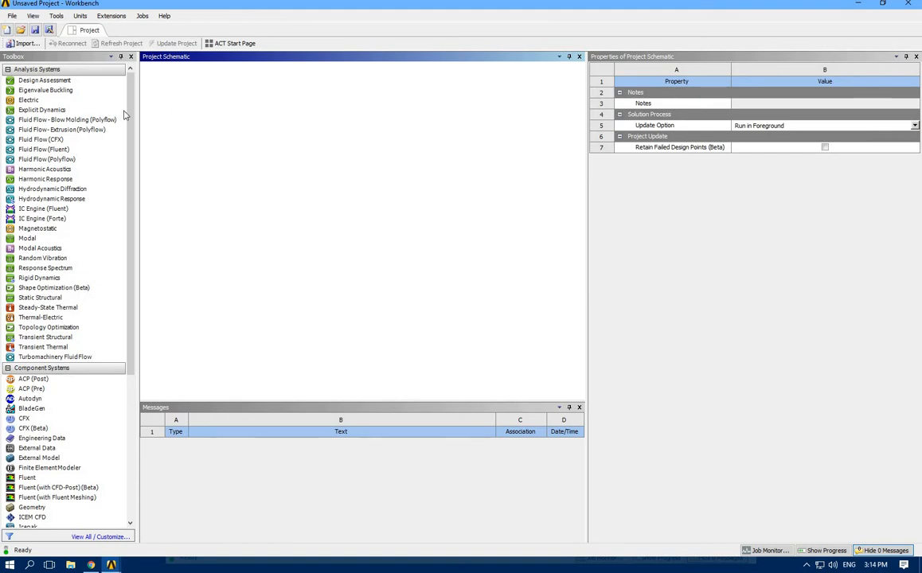
Add a Fluid Flow (Fluent) analysis system to the project schematic and name it "Flow over cylinder"
click(63, 150)
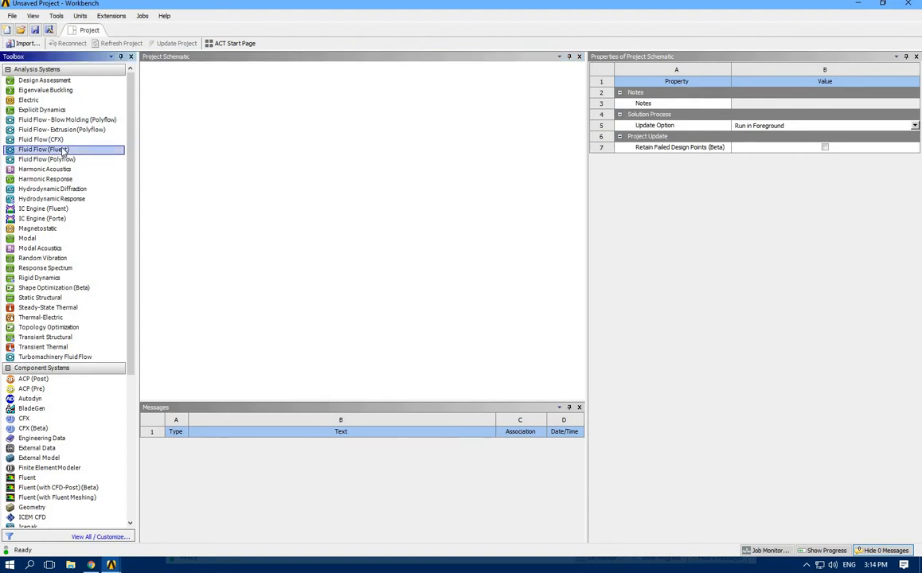
double_click(63, 150)
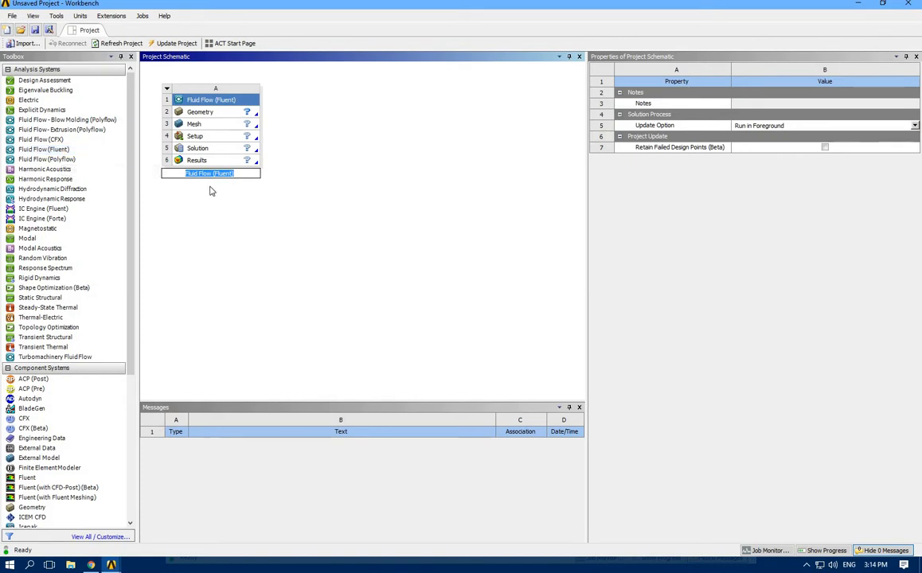
text(Flow ov)
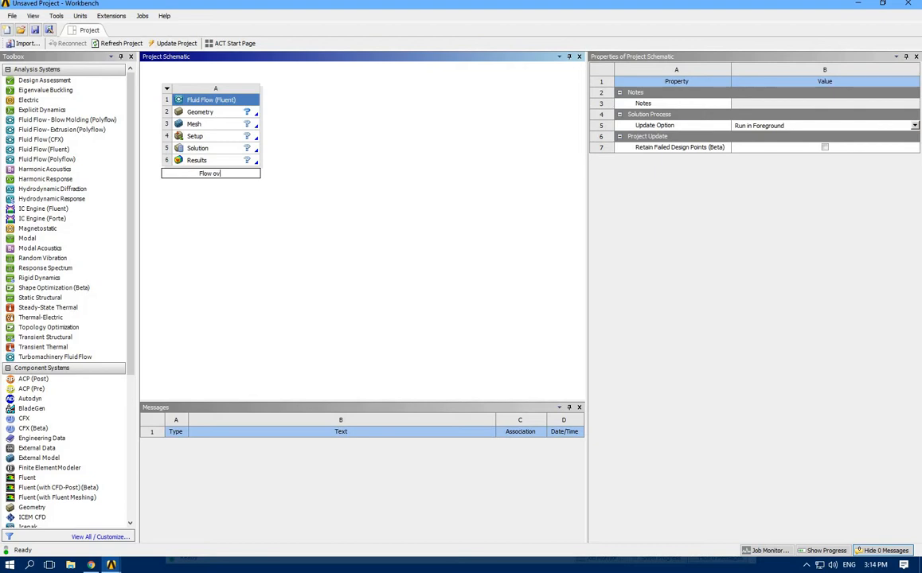
text(er cyline)
text(er)
Open the system's Geometry in SpaceClaim, maximize the window and start a sketch on the XY plane in plan view
click(204, 114)
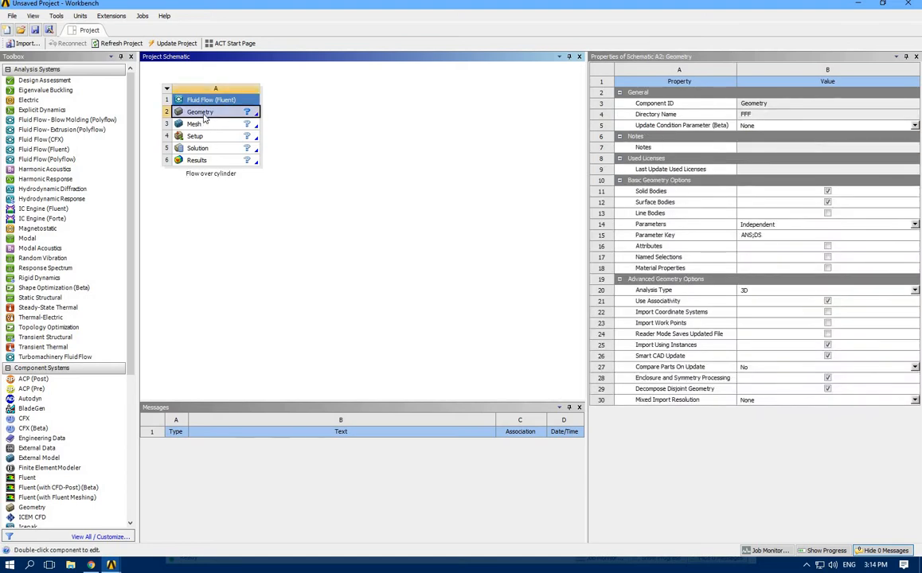
double_click(205, 114)
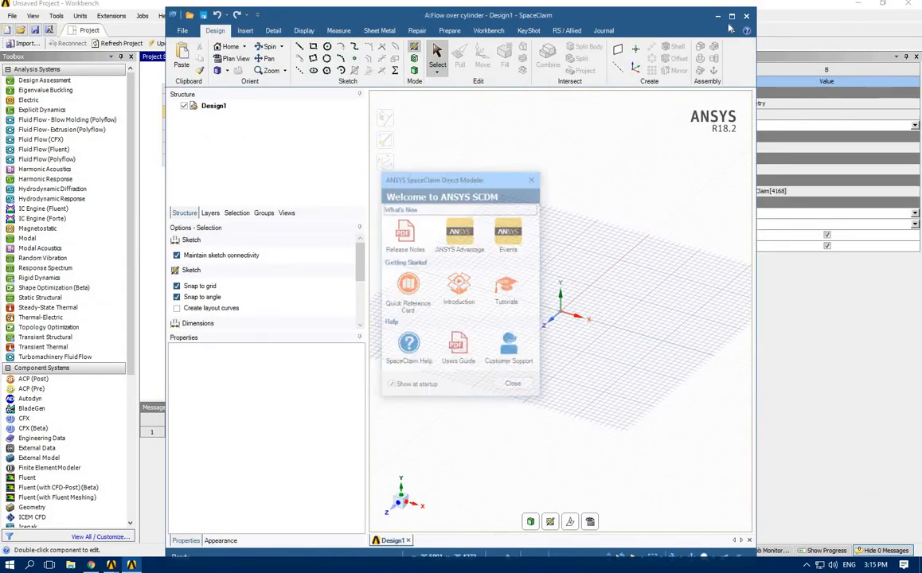
click(732, 19)
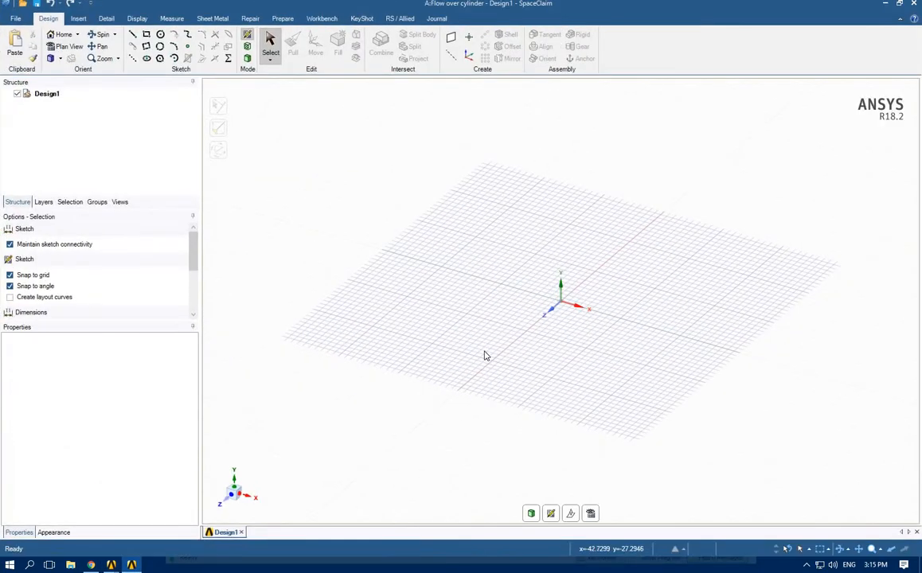
click(566, 515)
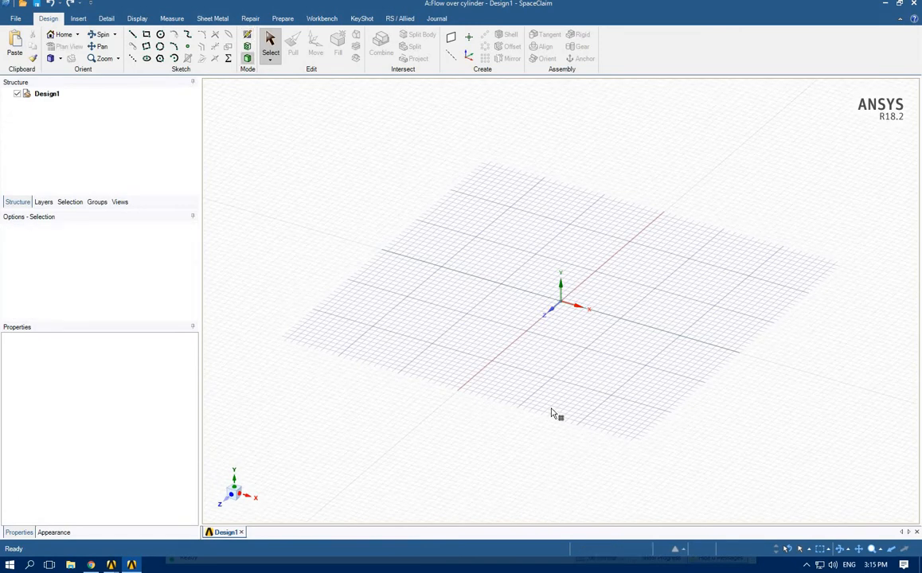
click(605, 273)
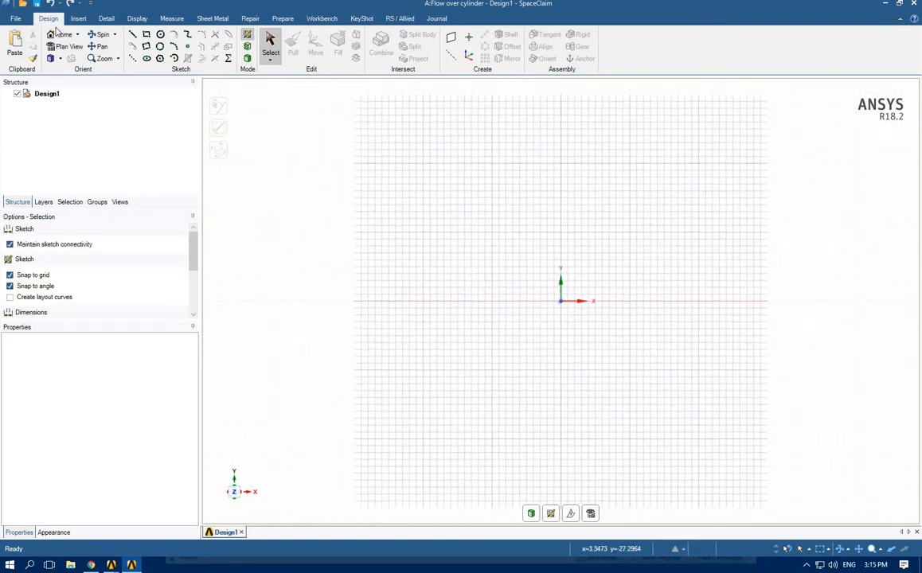
Switch to the browser, examine the von Karman vortex, skyscraper and cloud vortex images, and return to SpaceClaim
click(8, 21)
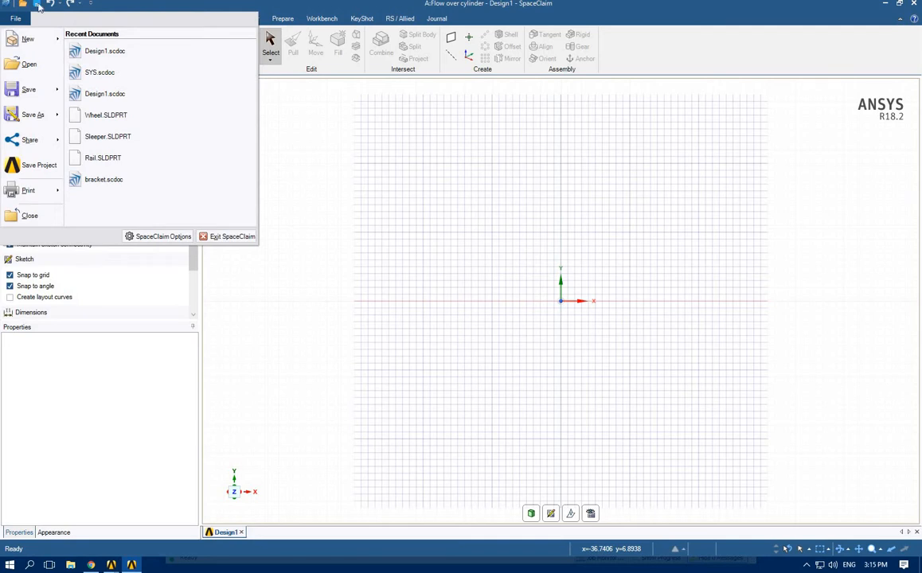
click(514, 14)
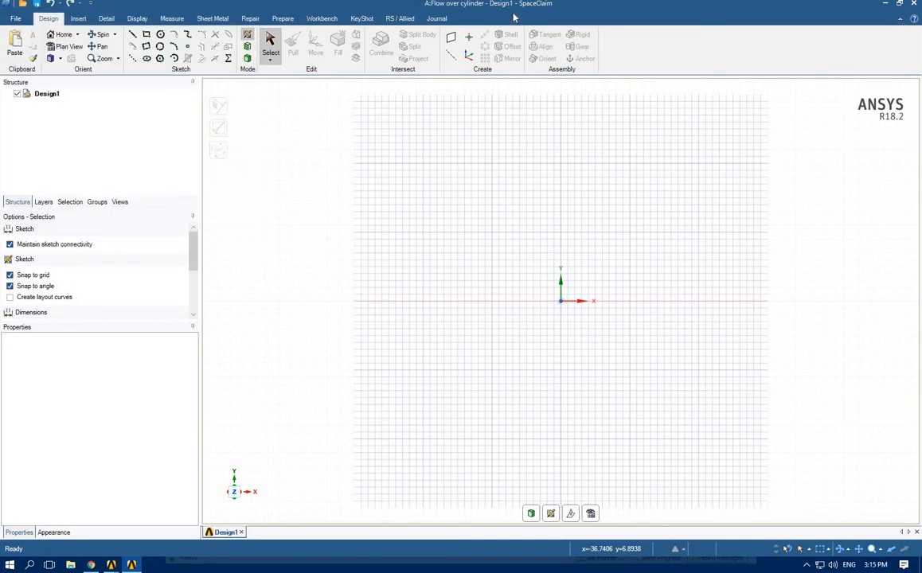
click(94, 565)
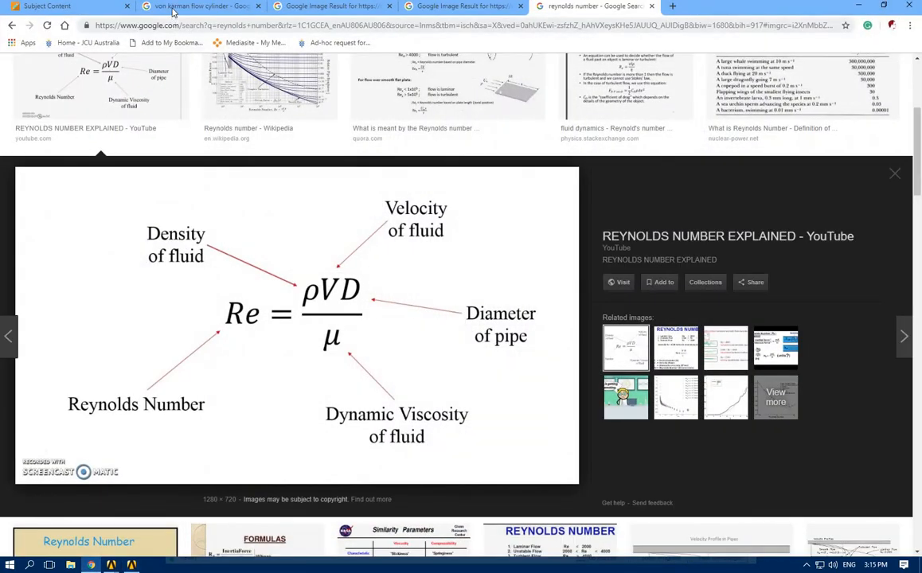
click(172, 8)
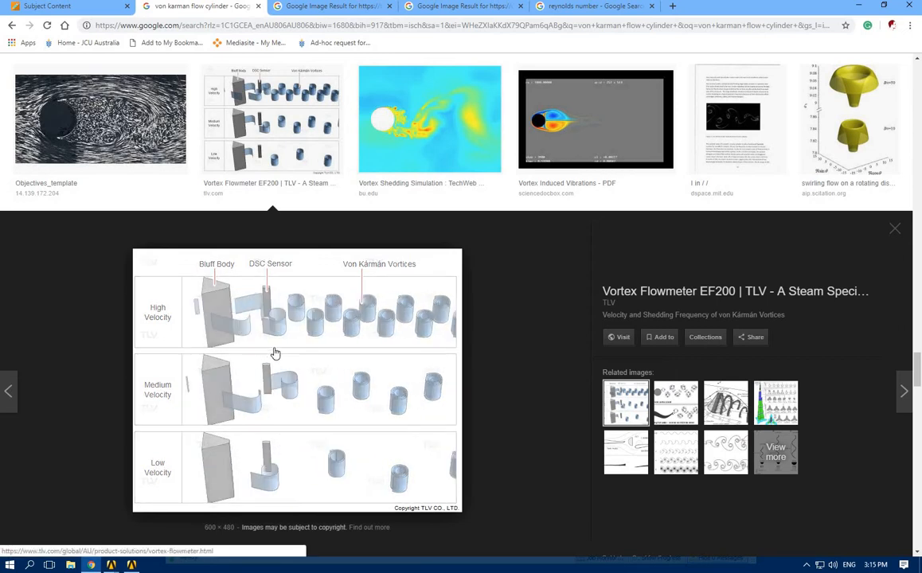
click(329, 8)
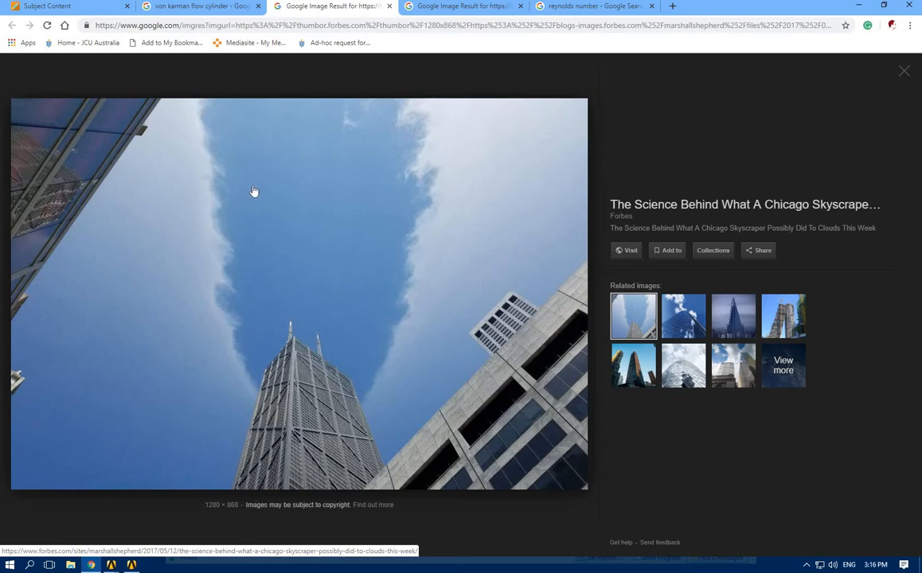
click(466, 10)
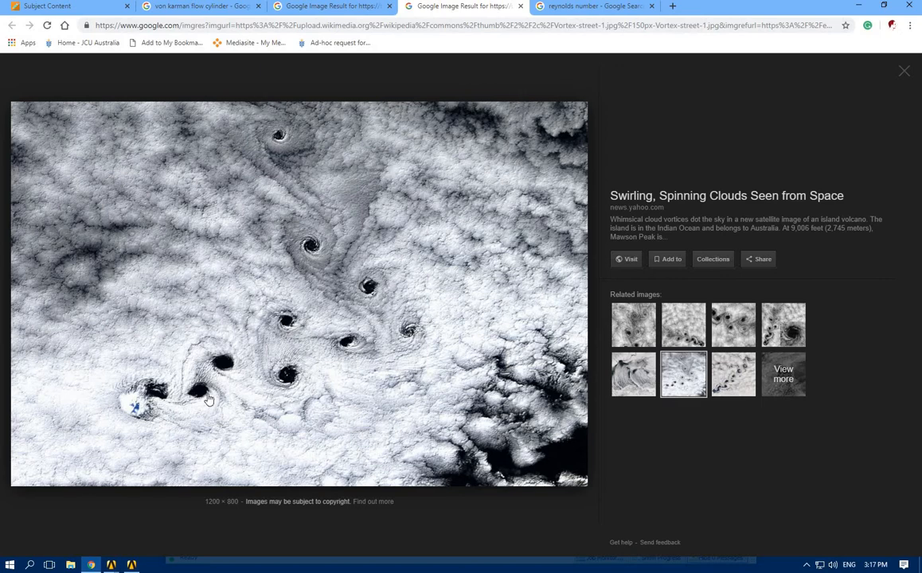
key(alt+Tab)
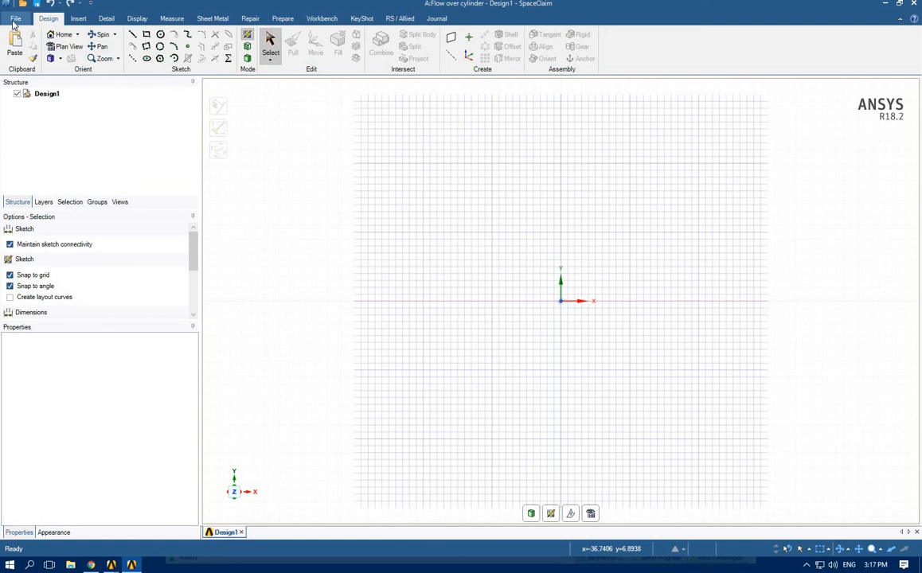
Set the document's length units to meters and the minor grid spacing to 0.1 m in the SpaceClaim options
click(15, 18)
key(Escape)
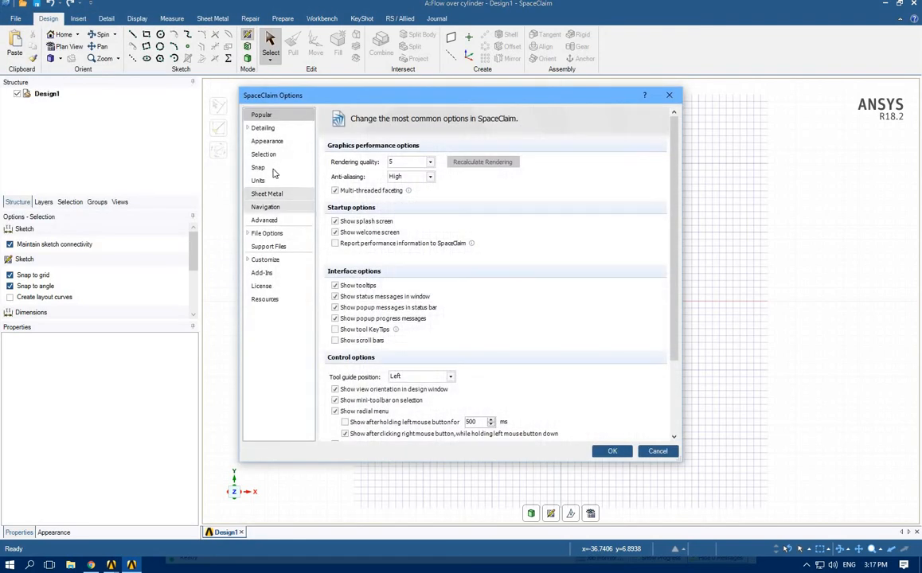
click(258, 180)
click(447, 202)
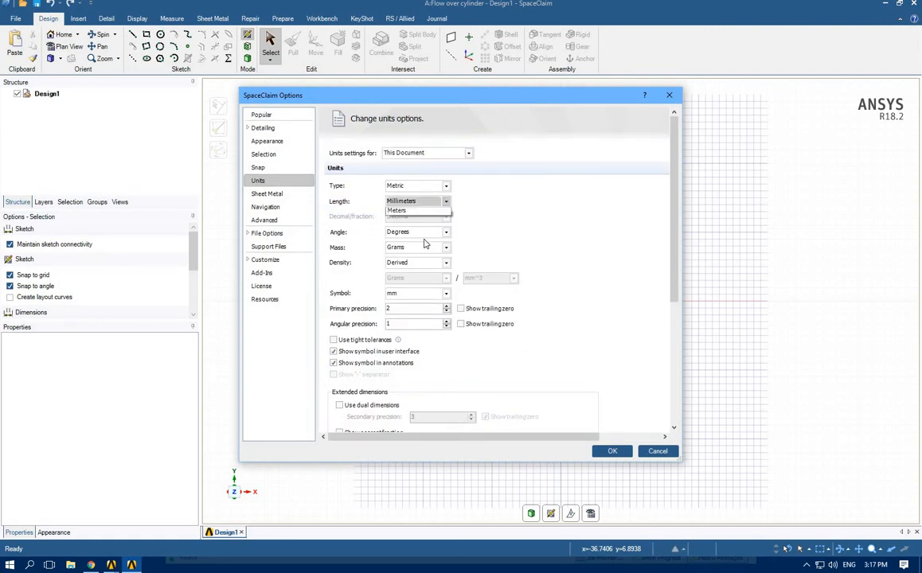
click(420, 248)
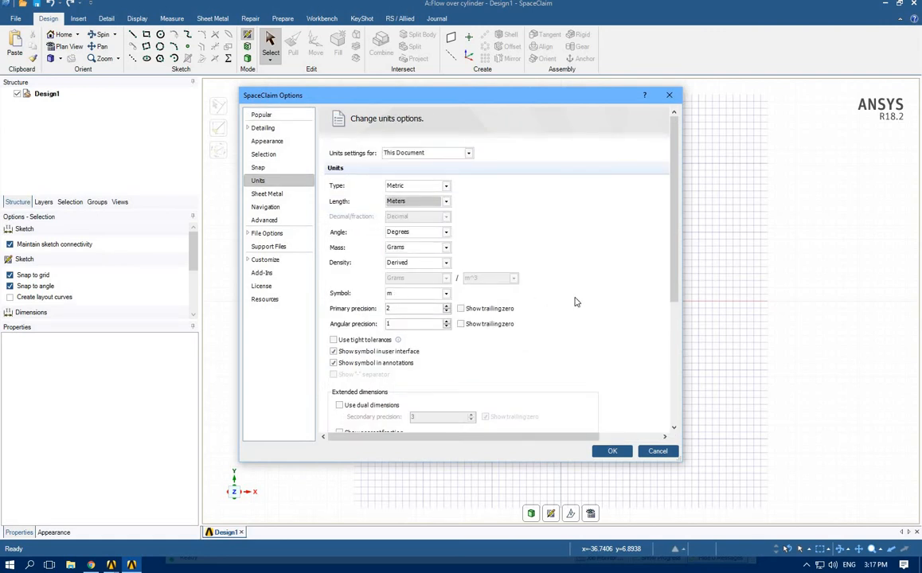
scroll(557, 318, down, 5)
click(437, 363)
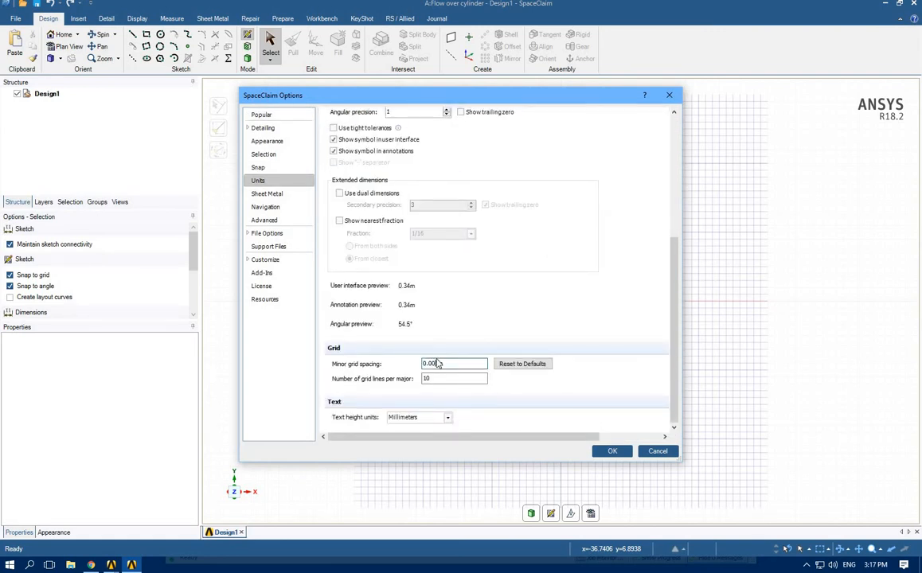
key(BackSpace)
key(BackSpace)
click(611, 452)
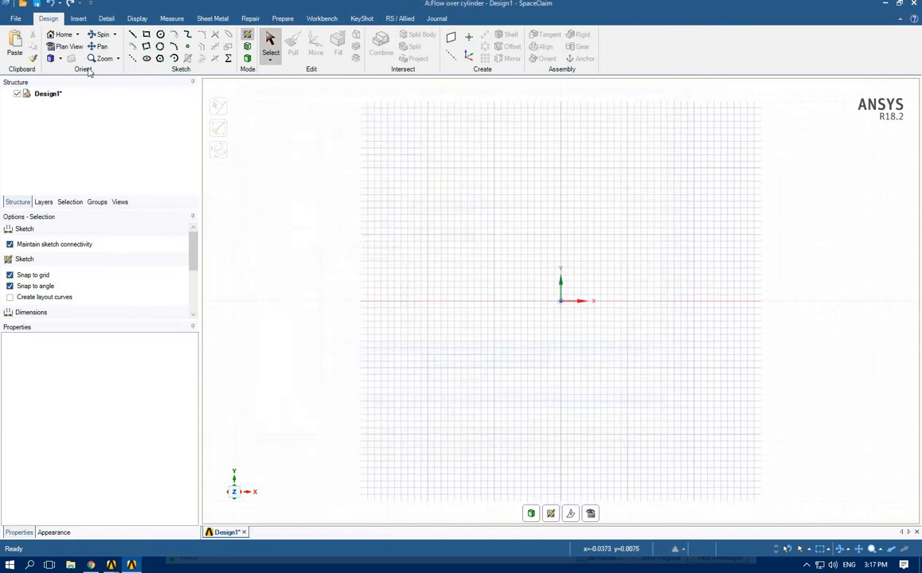
Sketch a rectangle 30 m wide and 15 m high with its lower-left corner at the origin
click(147, 35)
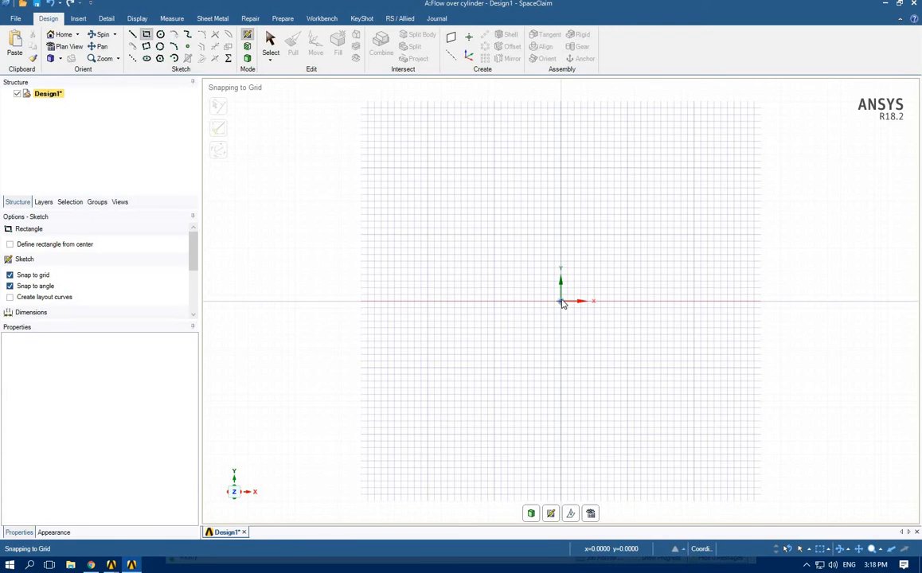
click(562, 302)
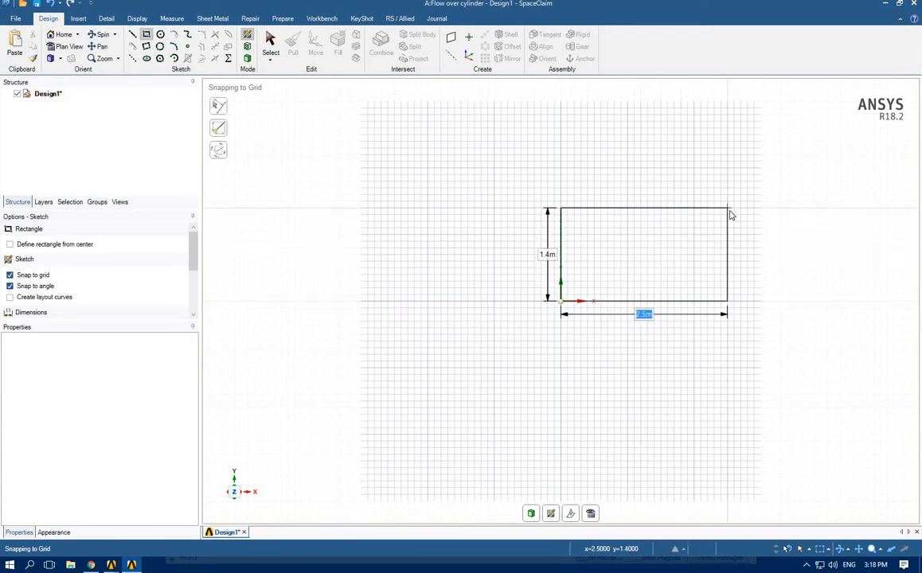
text(30)
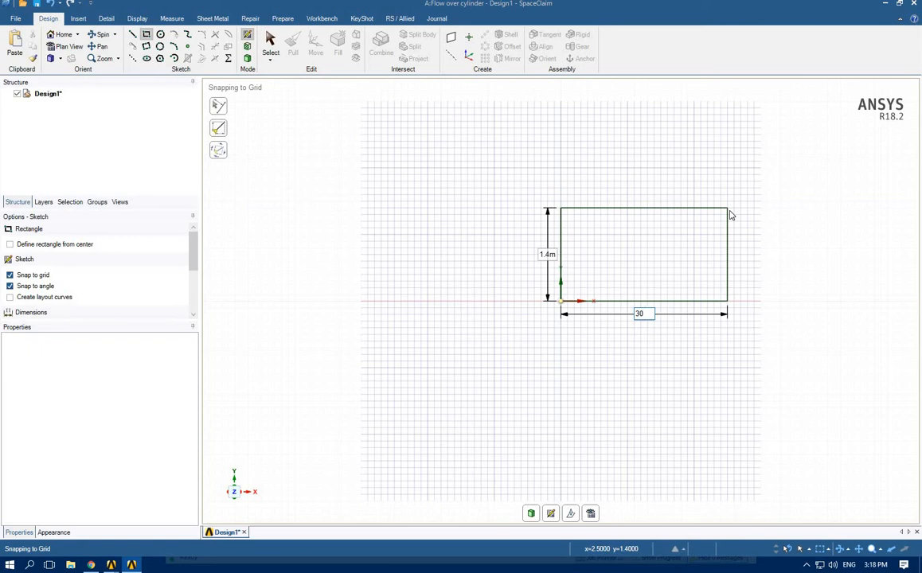
key(Tab)
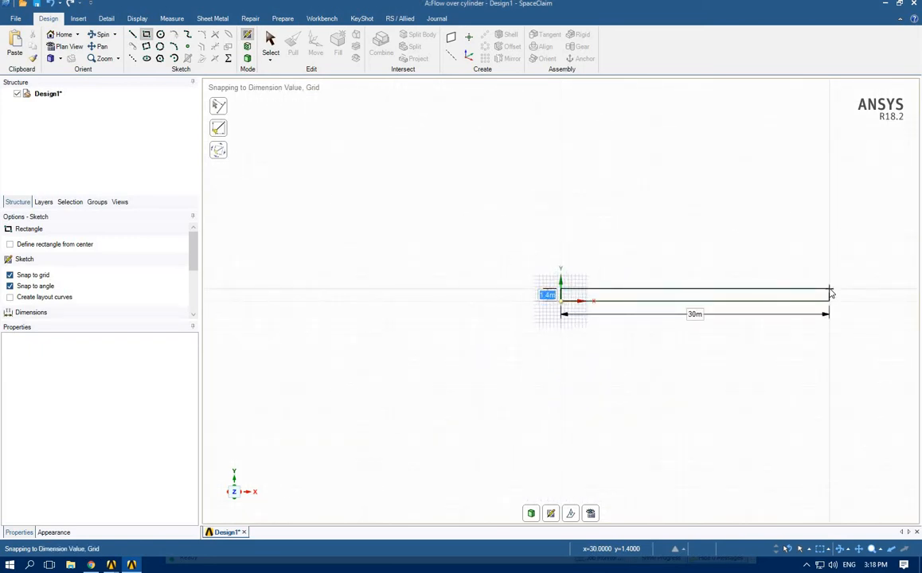
text(15)
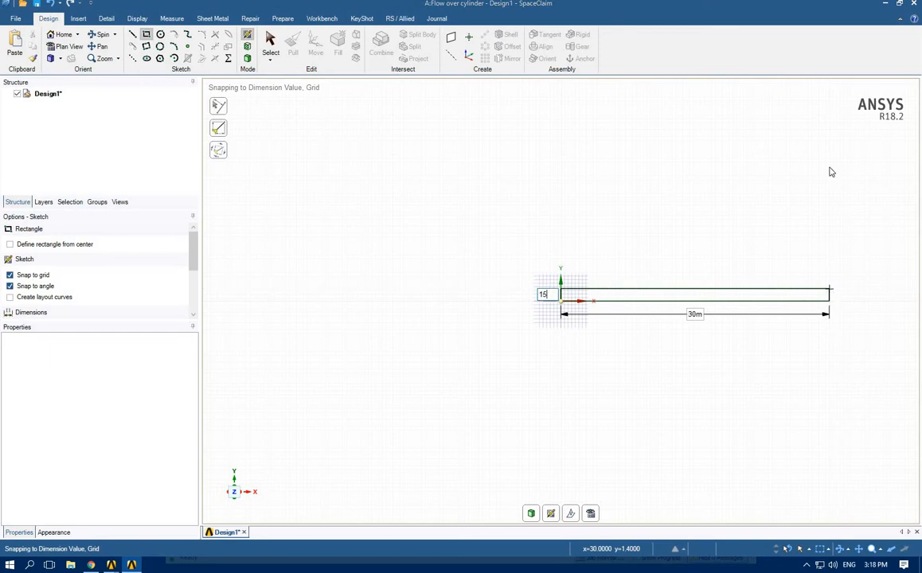
click(829, 169)
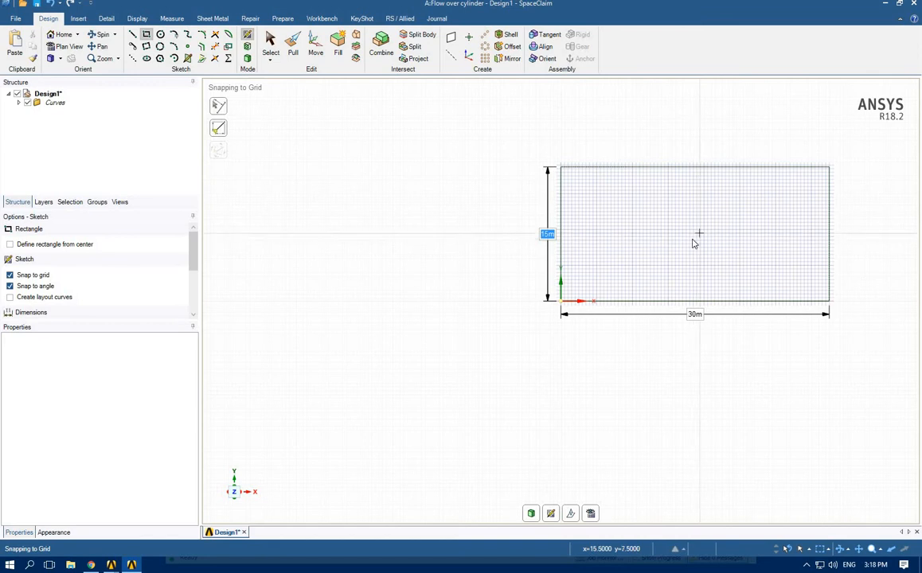
Sketch a 1 m diameter circle centred 15 m right and 7.5 m below the rectangle's upper-left corner
click(160, 36)
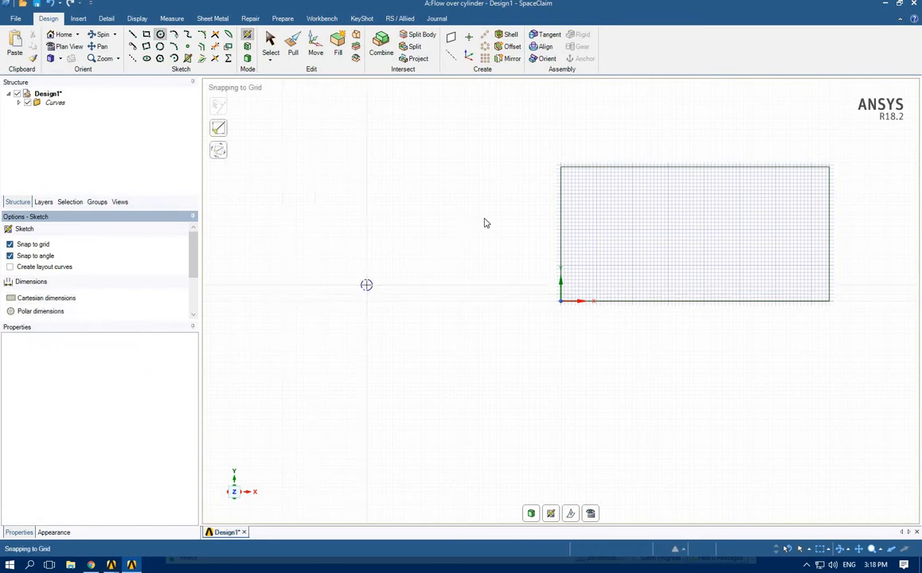
click(561, 168)
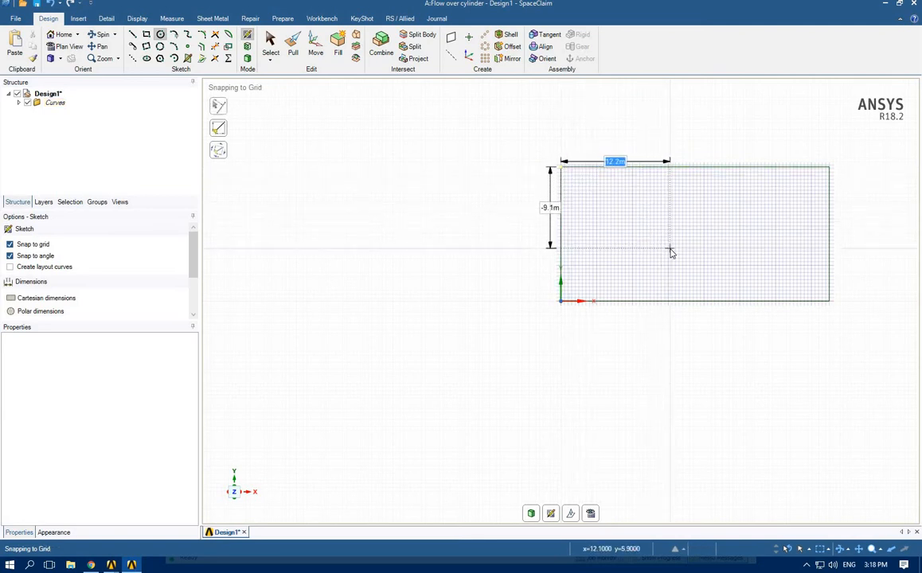
text(15)
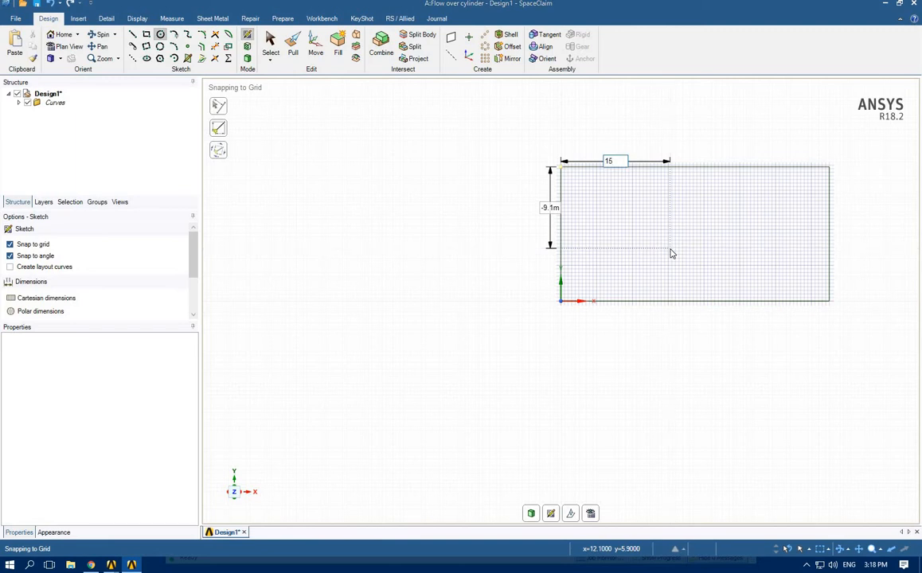
key(Tab)
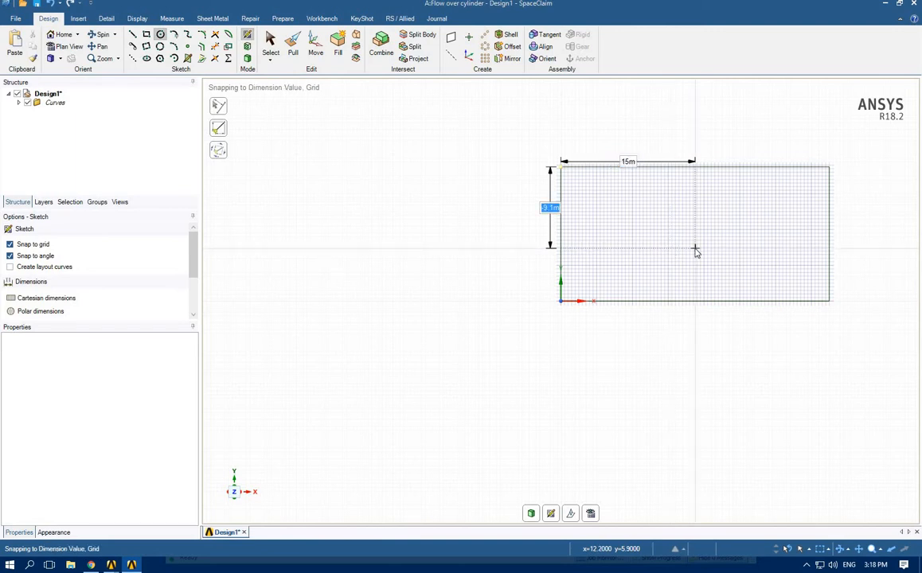
text(-7)
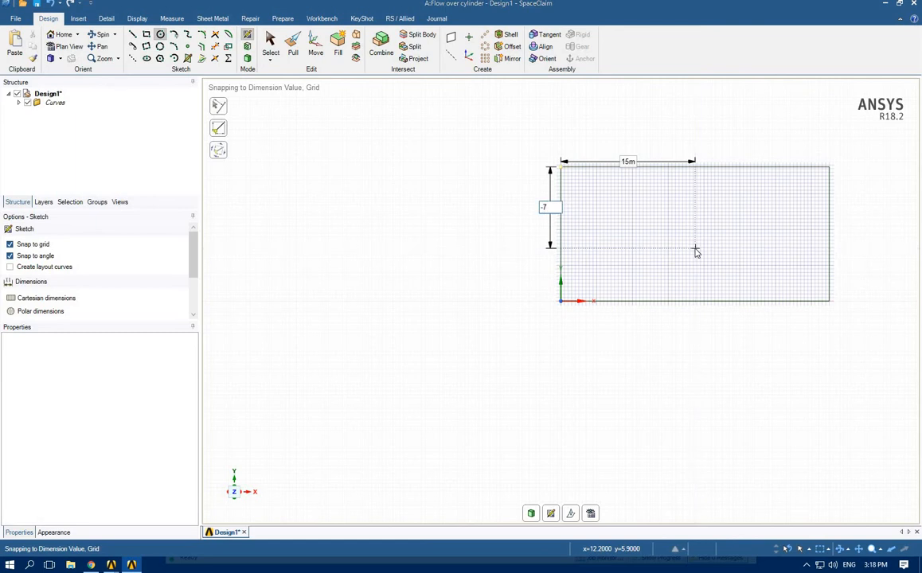
text(.5)
key(Return)
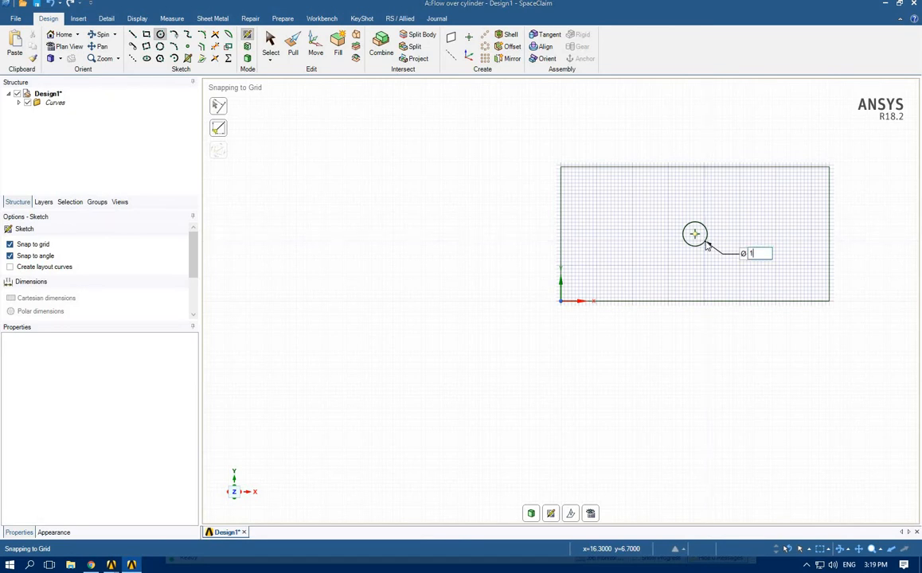
click(698, 239)
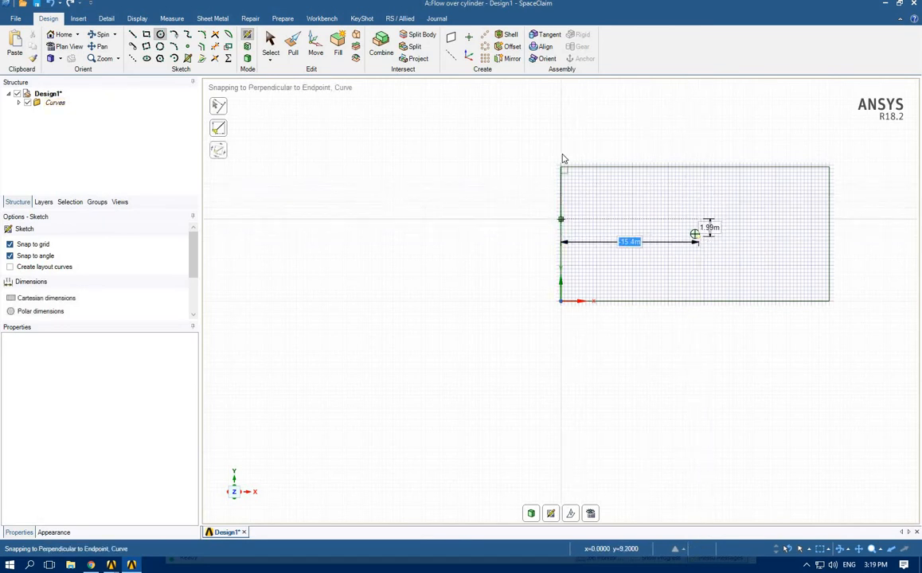
Fill the rectangle and circle sketch curves to turn them into a planar surface
click(270, 40)
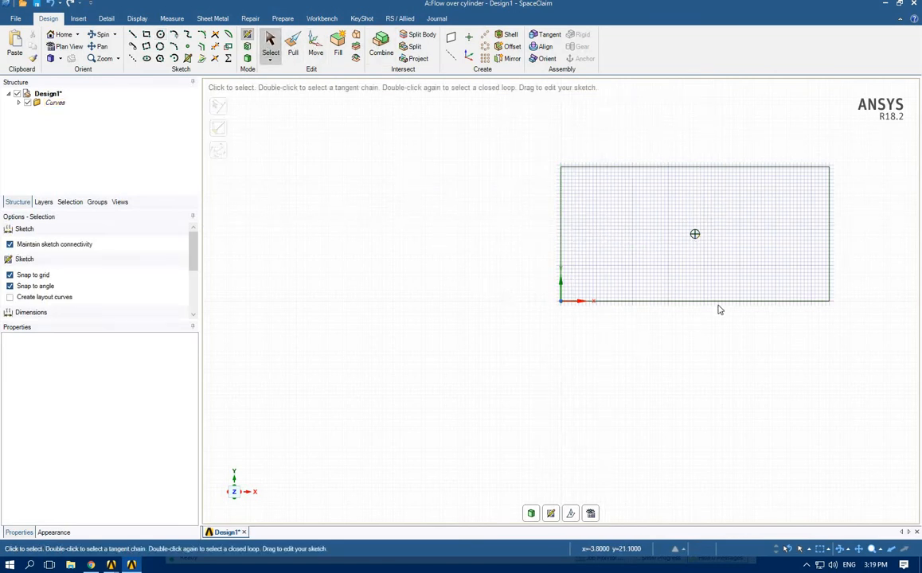
click(698, 232)
click(702, 244)
mouse_move(526, 144)
mouse_down()
mouse_move(823, 310)
mouse_move(860, 349)
mouse_move(851, 347)
mouse_up()
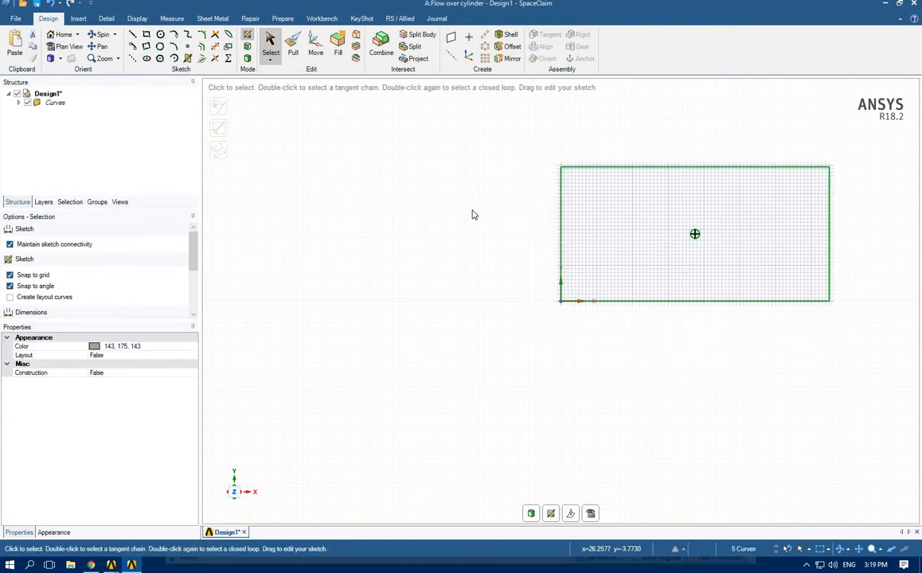
click(337, 52)
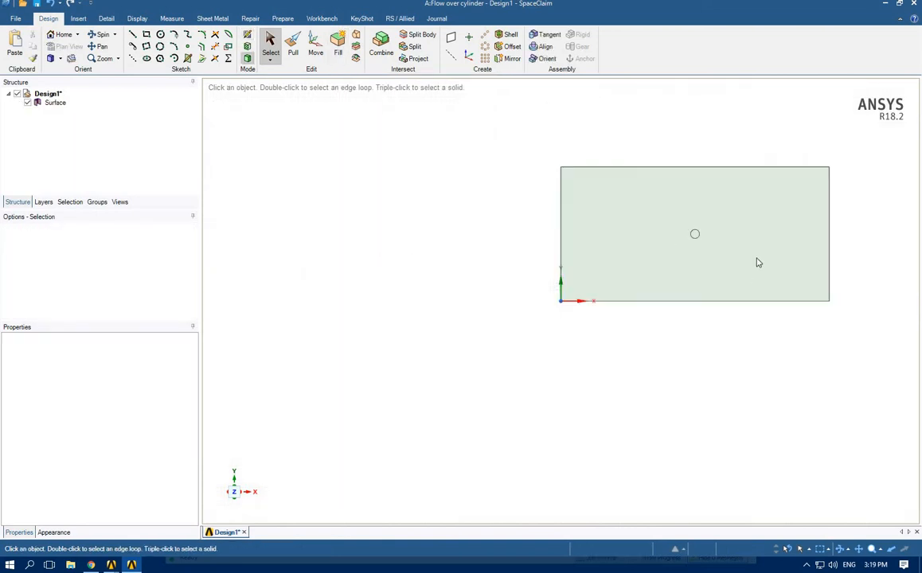
click(693, 242)
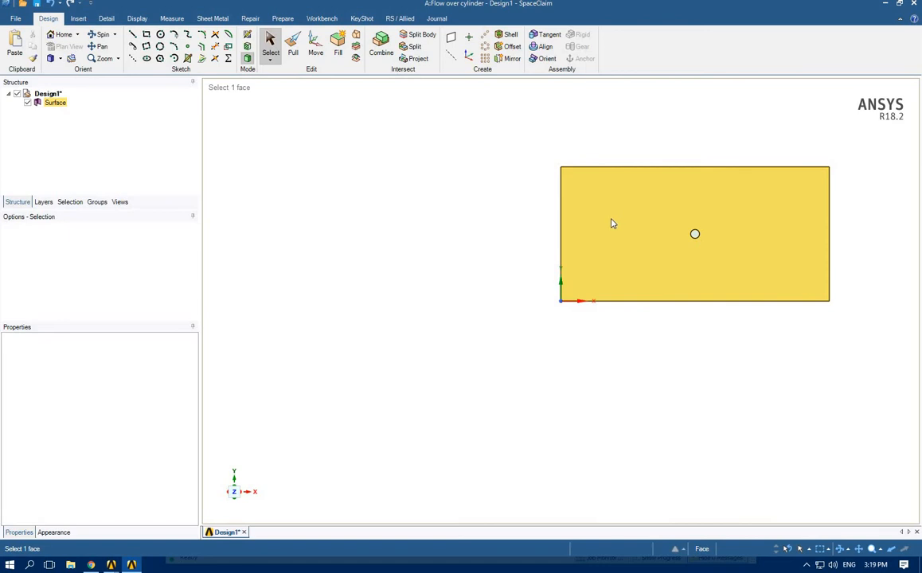
key(Escape)
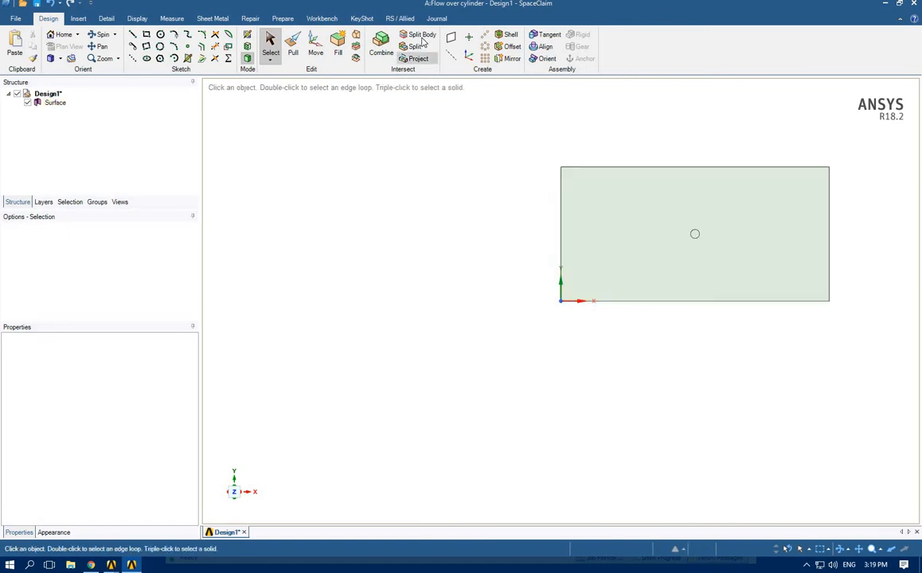
Split the surface body using the circle's edge as cutter and remove the circular region to leave a hole
click(418, 35)
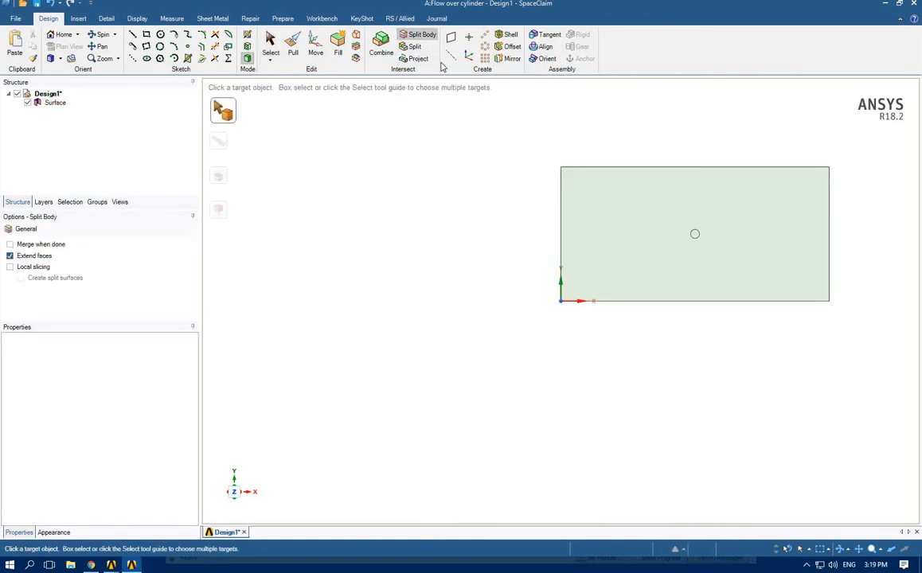
click(629, 197)
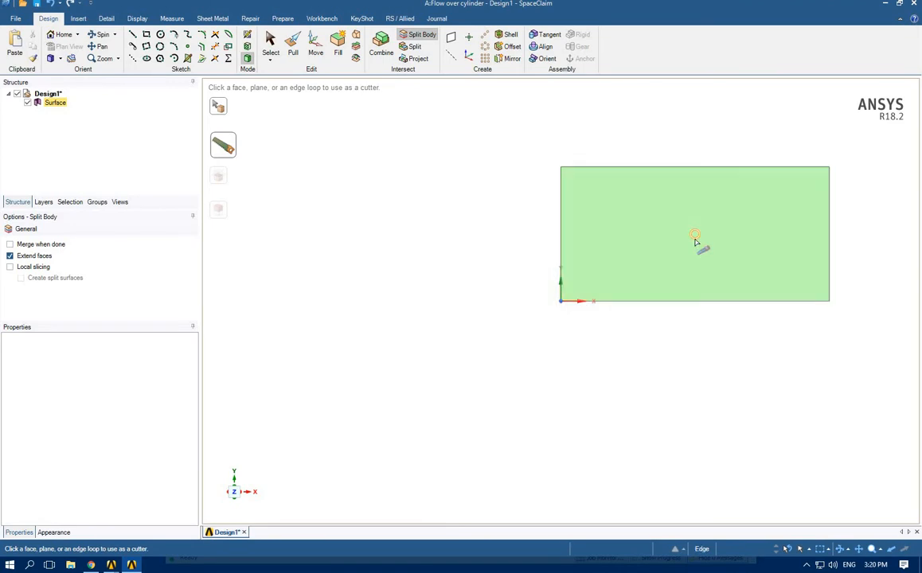
click(693, 241)
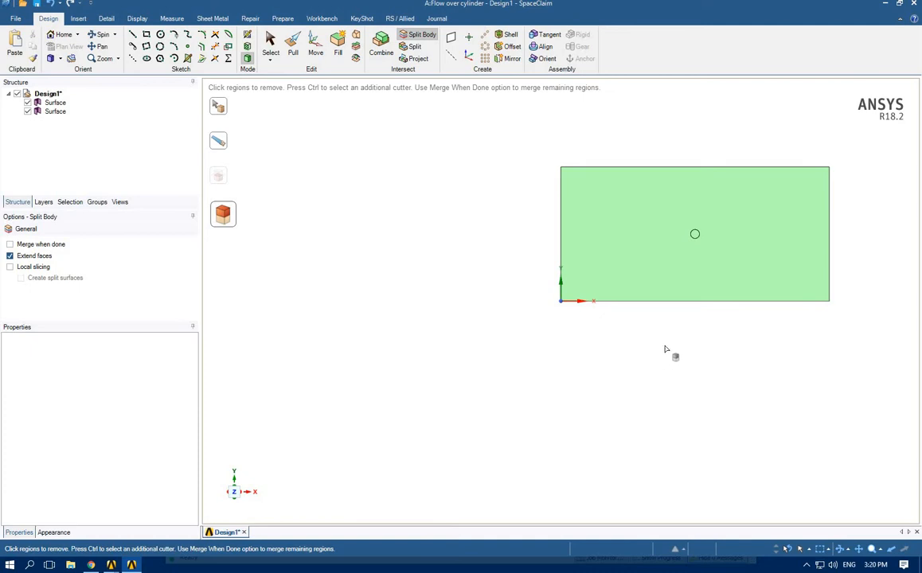
click(695, 235)
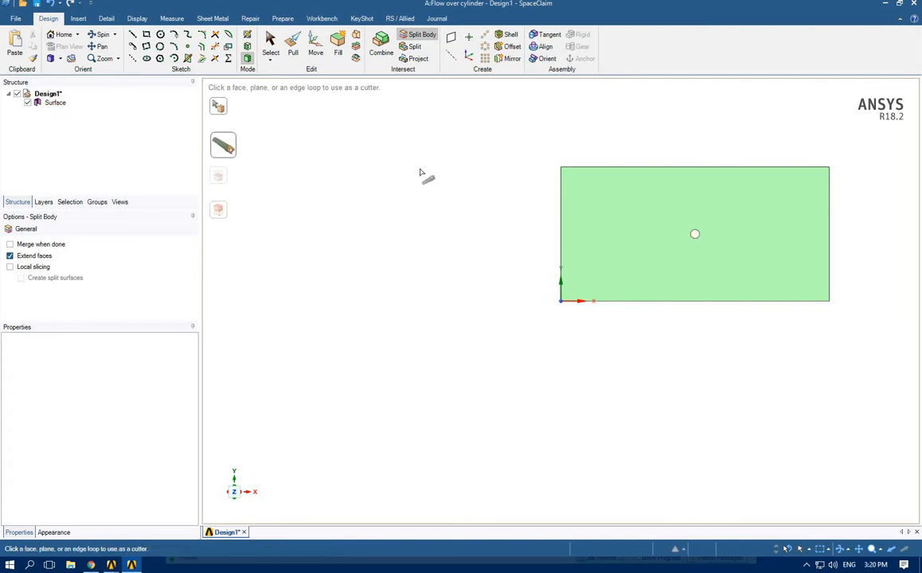
click(270, 40)
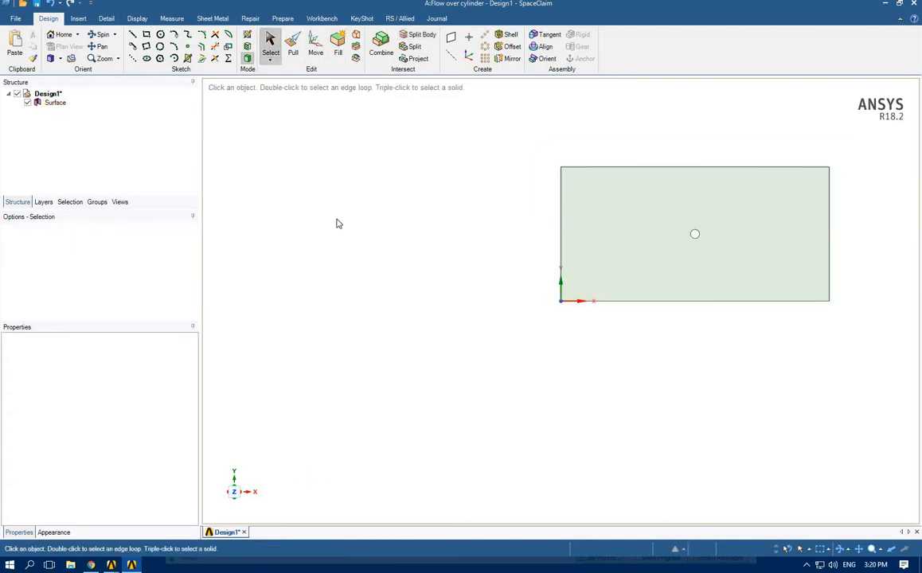
key(z)
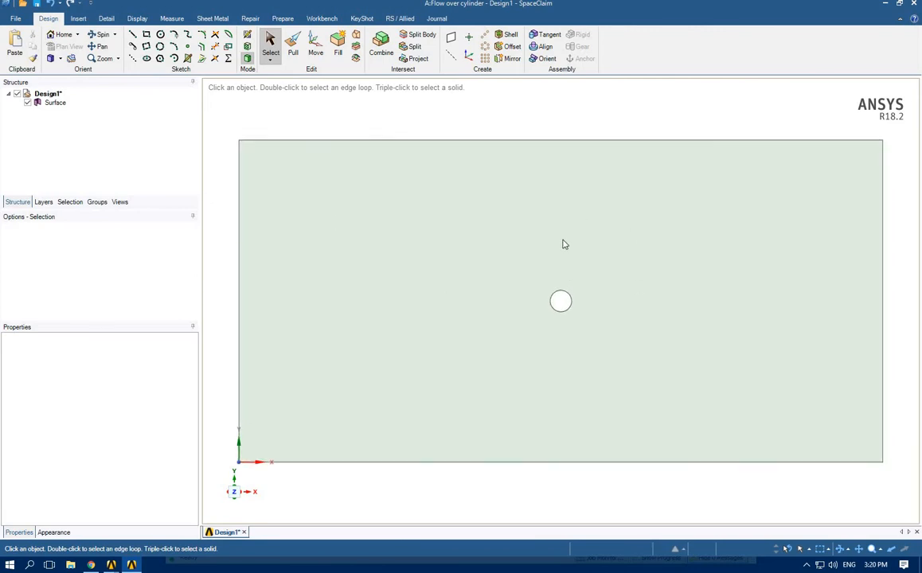
click(535, 162)
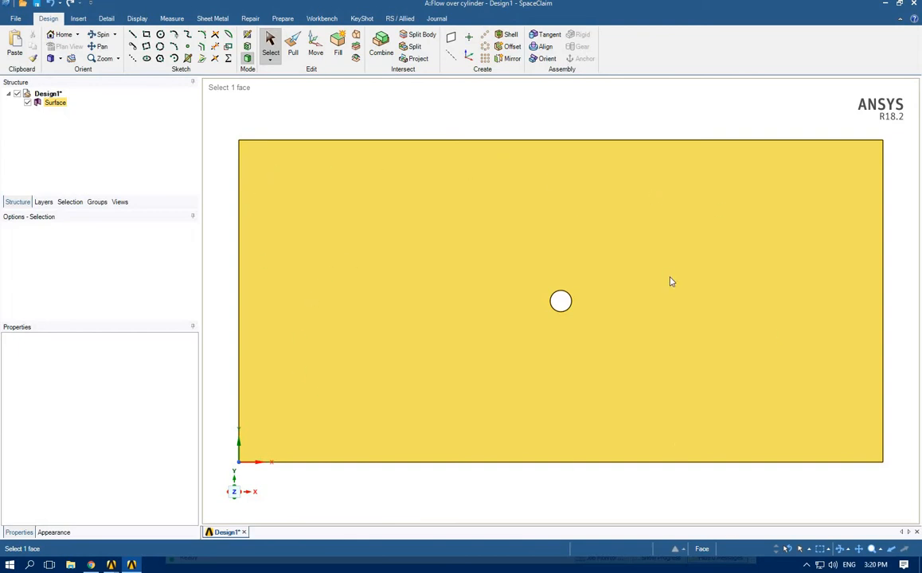
click(561, 303)
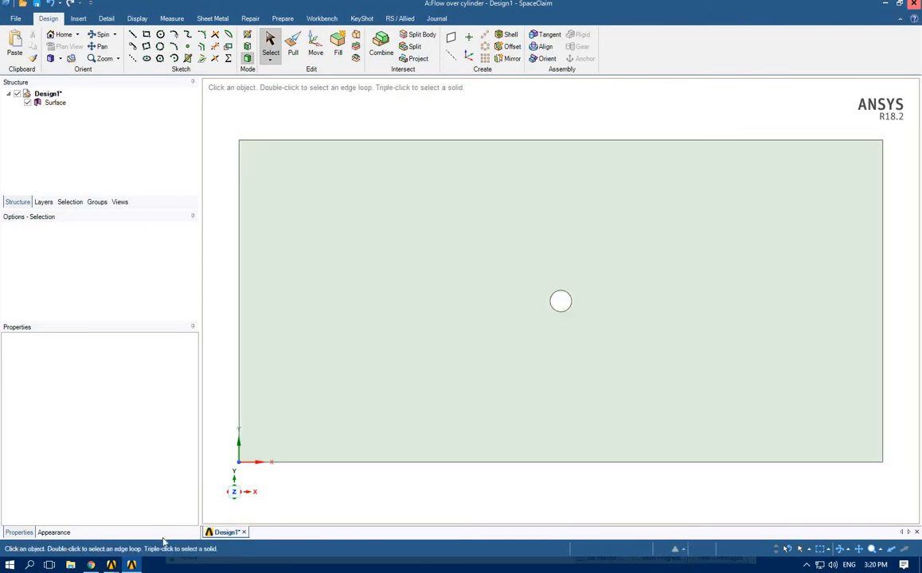
Switch to Workbench, open the system's Mesh in Meshing and maximize its window
mouse_move(112, 564)
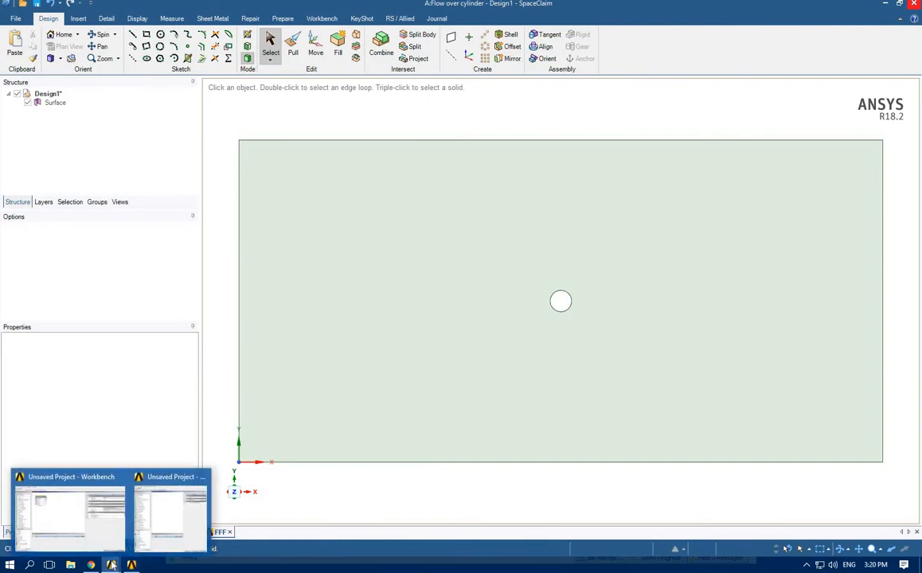
click(78, 521)
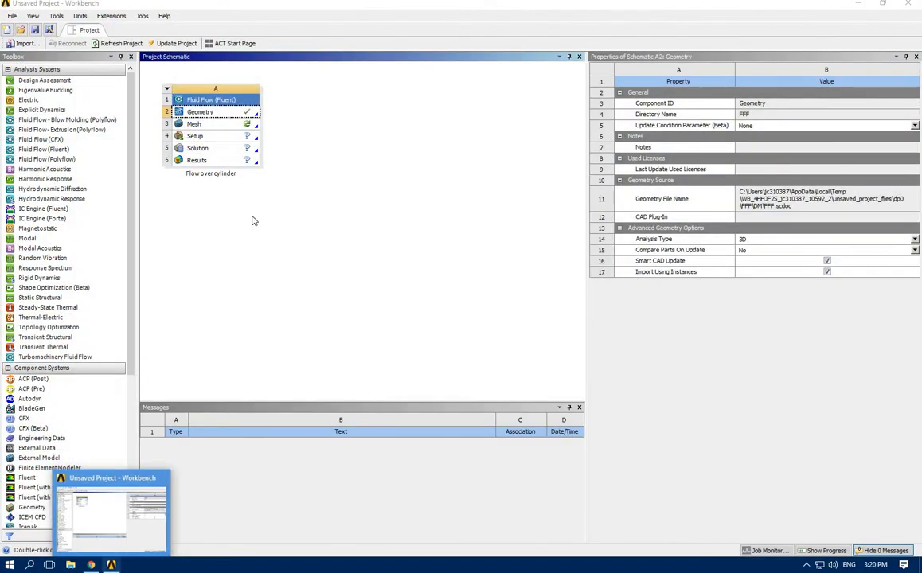
click(241, 211)
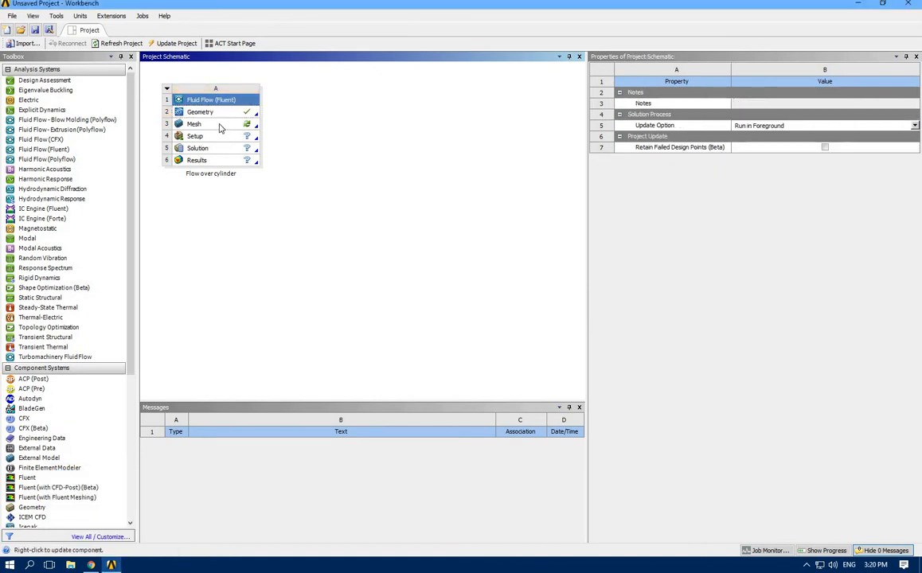
click(220, 128)
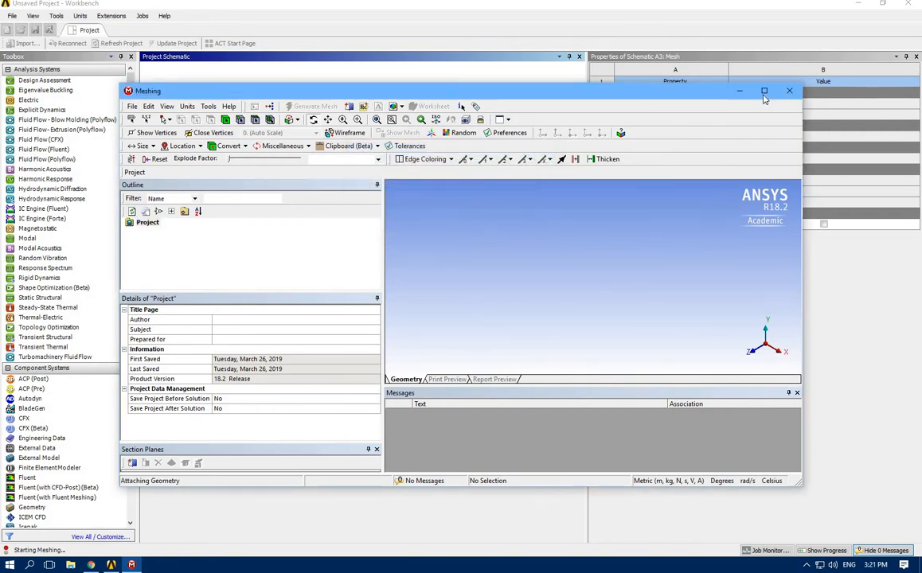
click(763, 90)
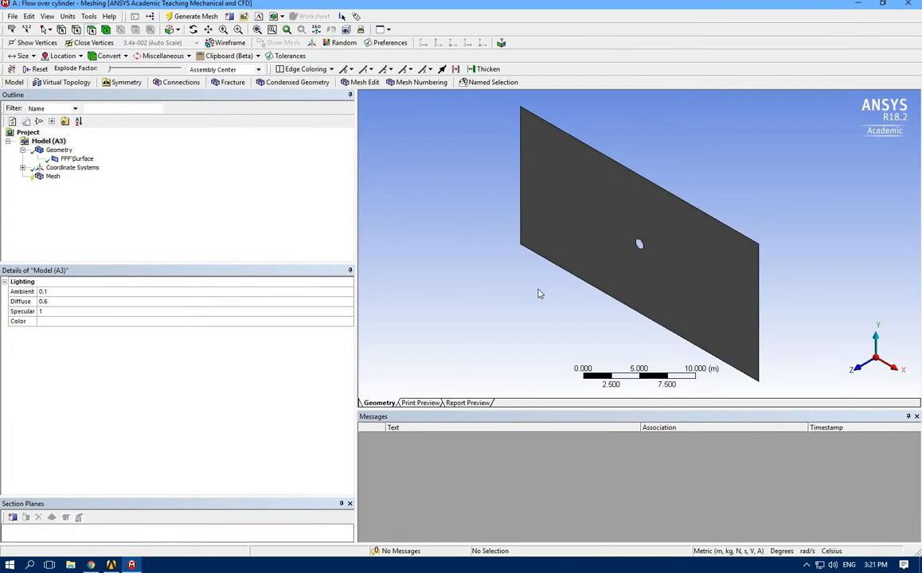
Orient the model to the +Z view and generate the mesh with default settings
click(858, 372)
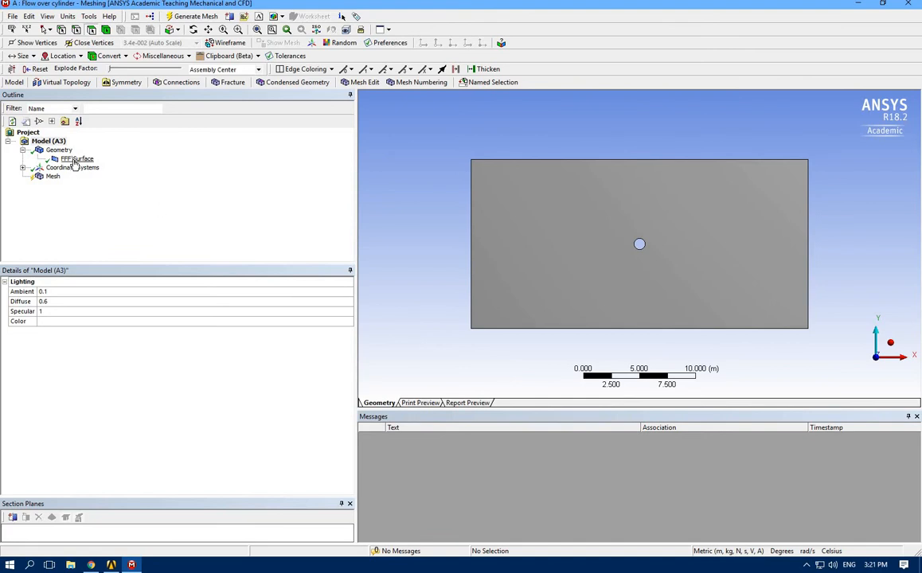
click(74, 159)
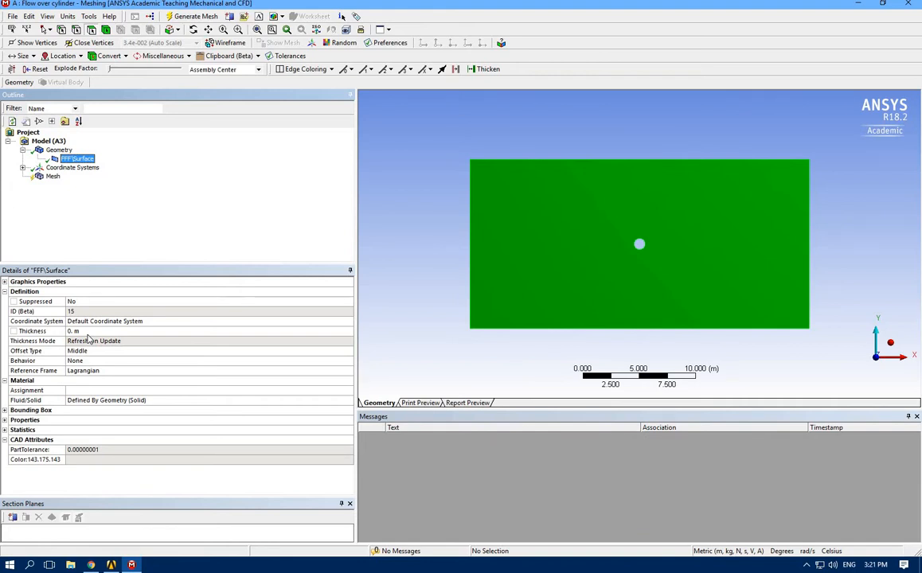
click(42, 177)
right_click(41, 177)
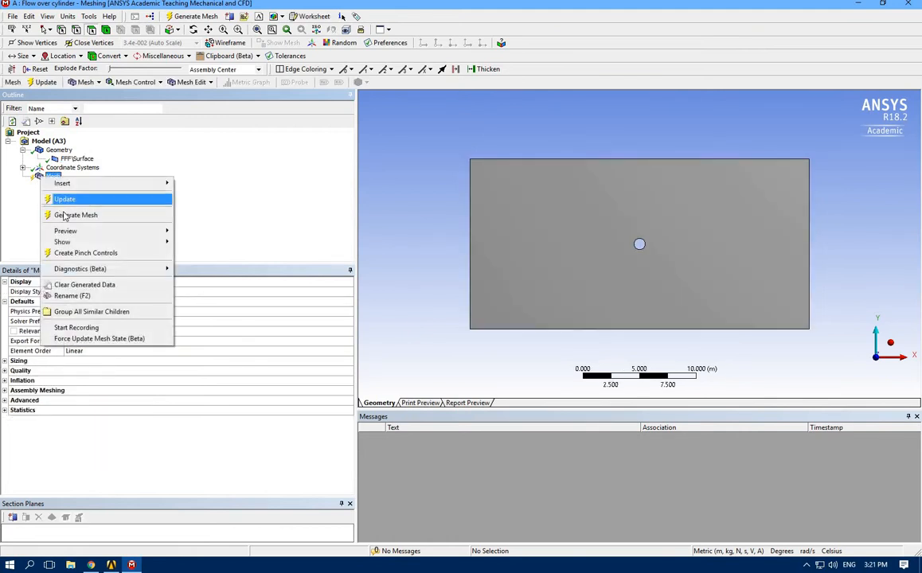
click(151, 216)
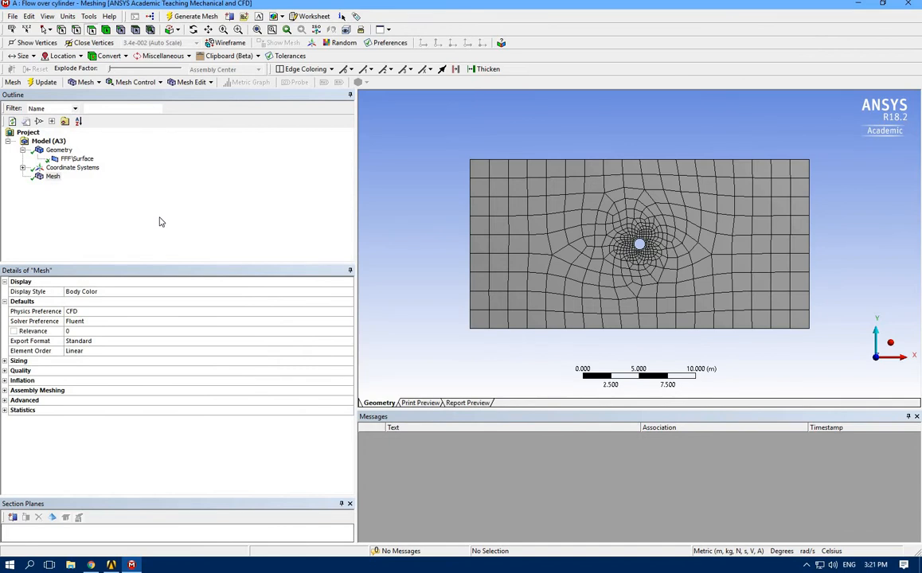
Insert a mesh method on the surface body, set it to Triangles and generate the mesh again
right_click(54, 179)
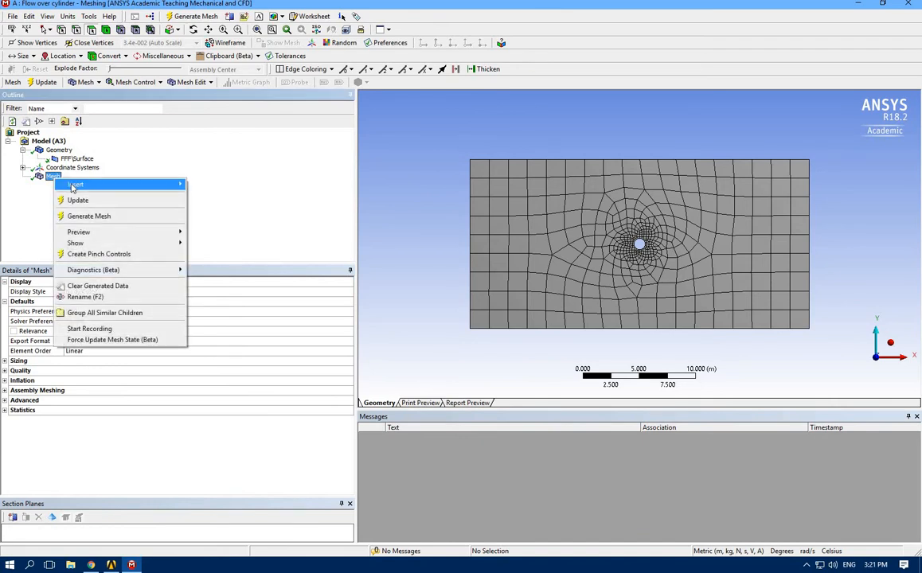
mouse_move(120, 184)
click(209, 185)
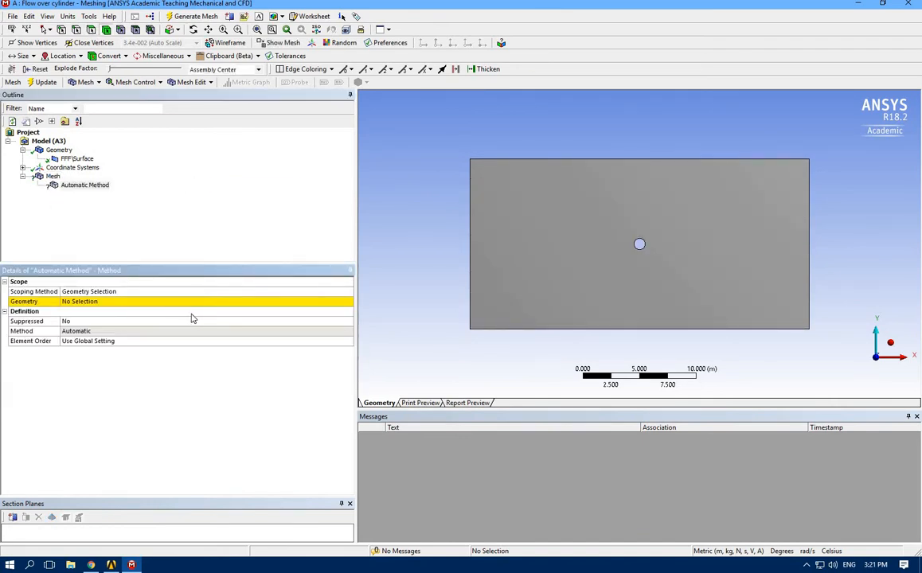
click(140, 303)
click(601, 244)
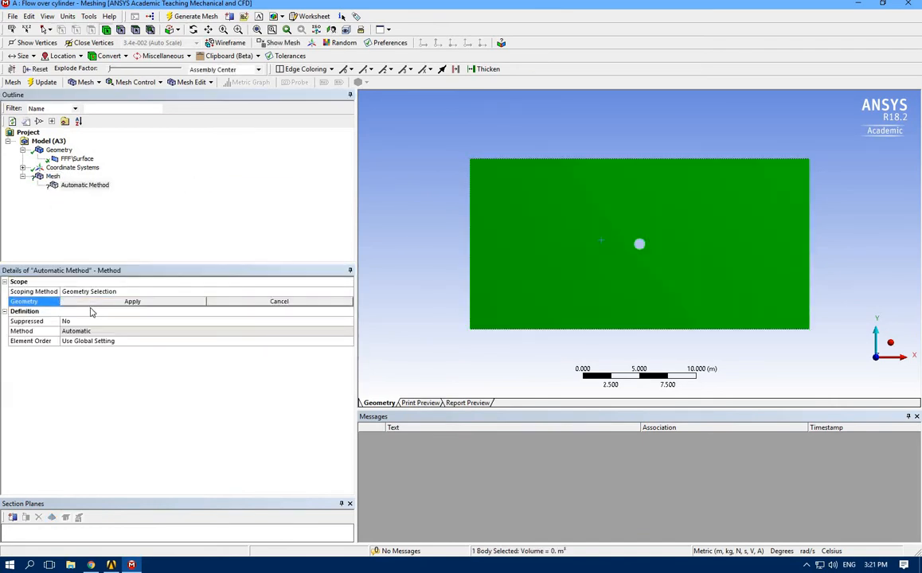
click(132, 301)
click(317, 331)
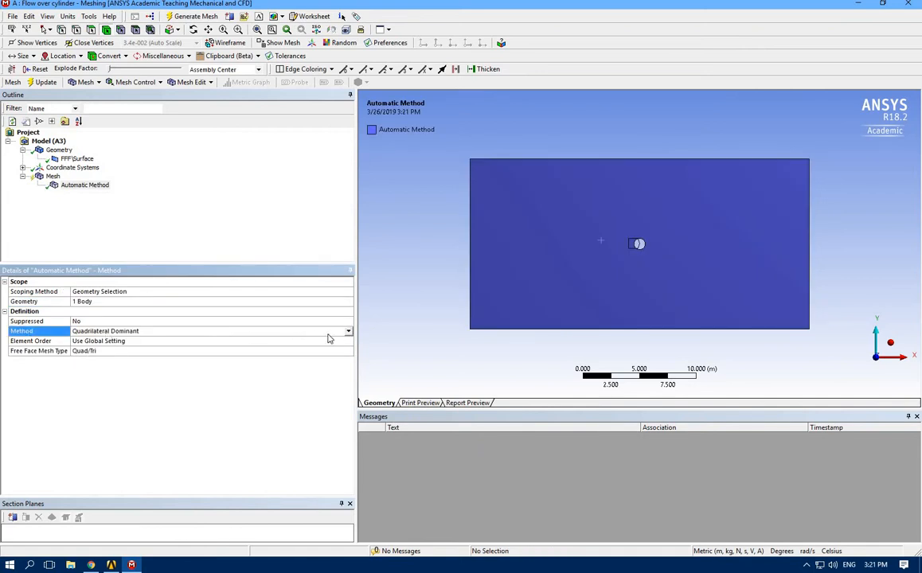
click(329, 333)
click(112, 355)
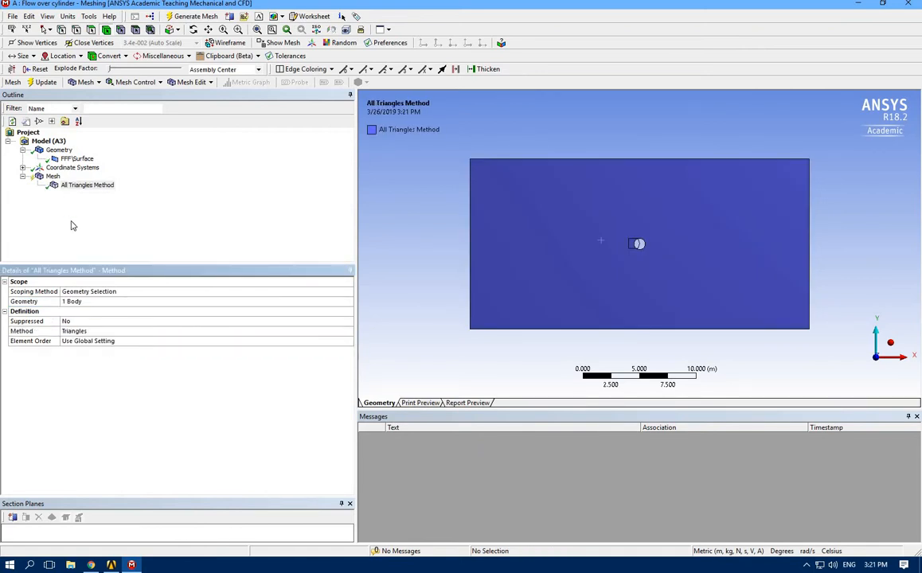
click(67, 201)
click(191, 16)
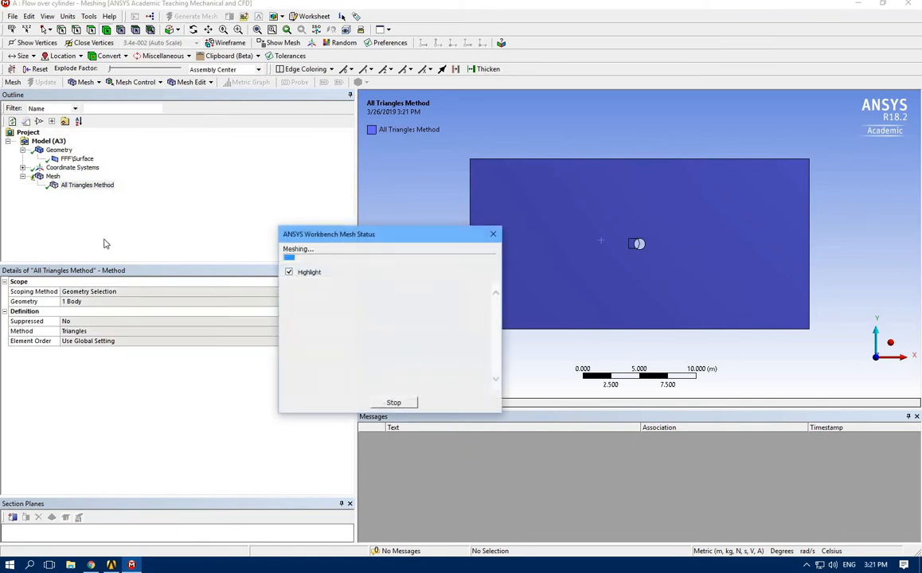
Insert a sizing control on the mesh and scope it to the surface body
click(42, 177)
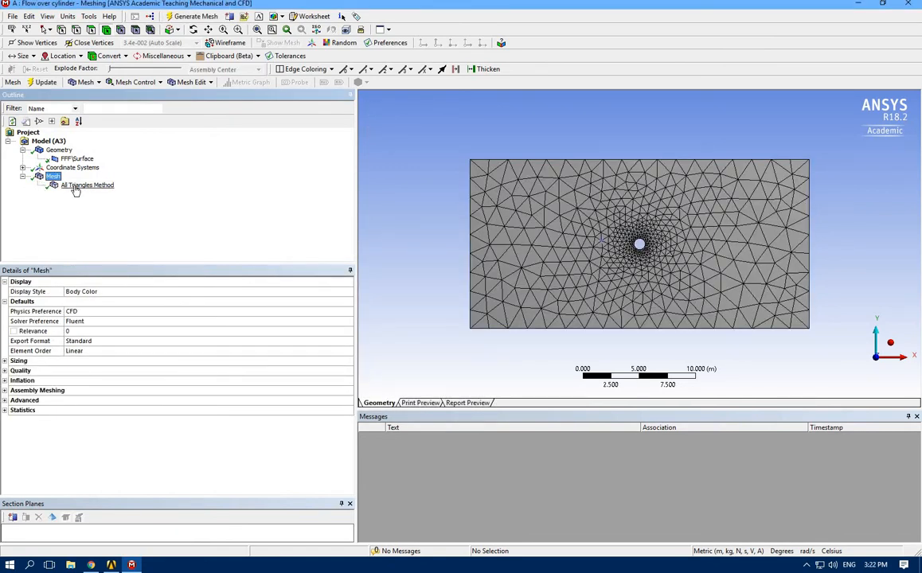
right_click(51, 179)
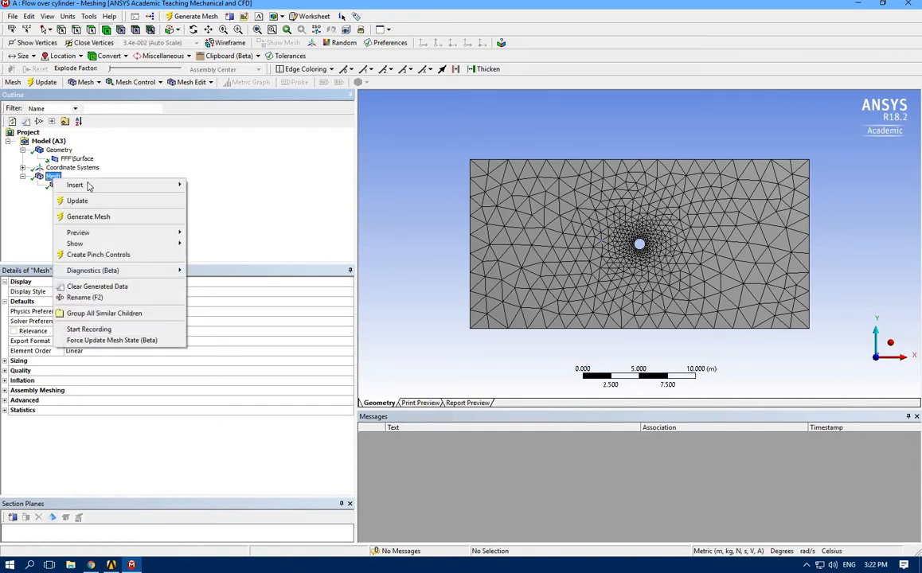
mouse_move(90, 185)
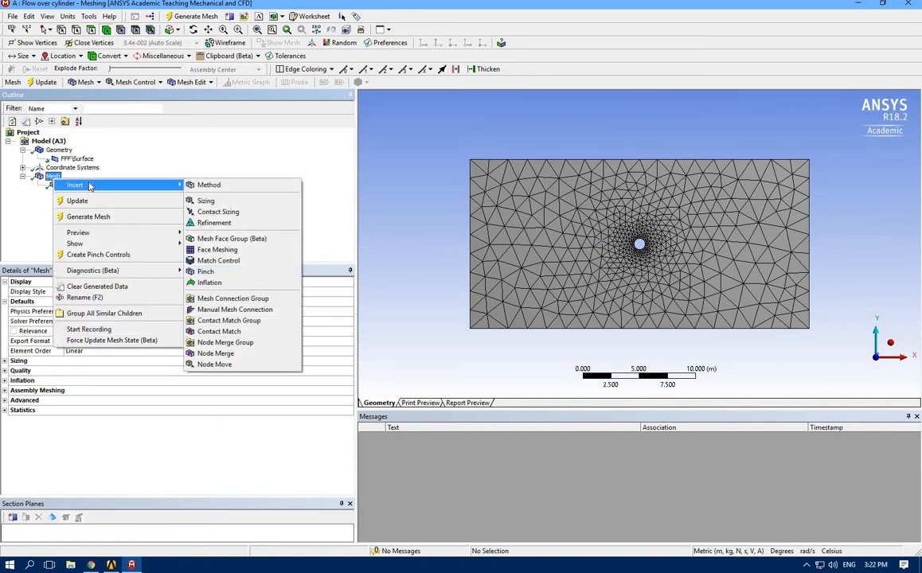
click(213, 200)
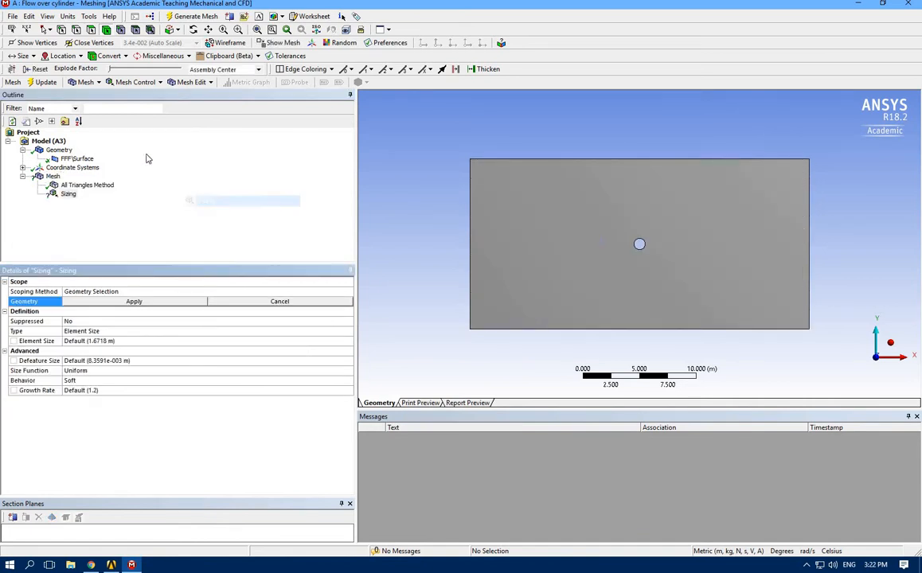
click(516, 246)
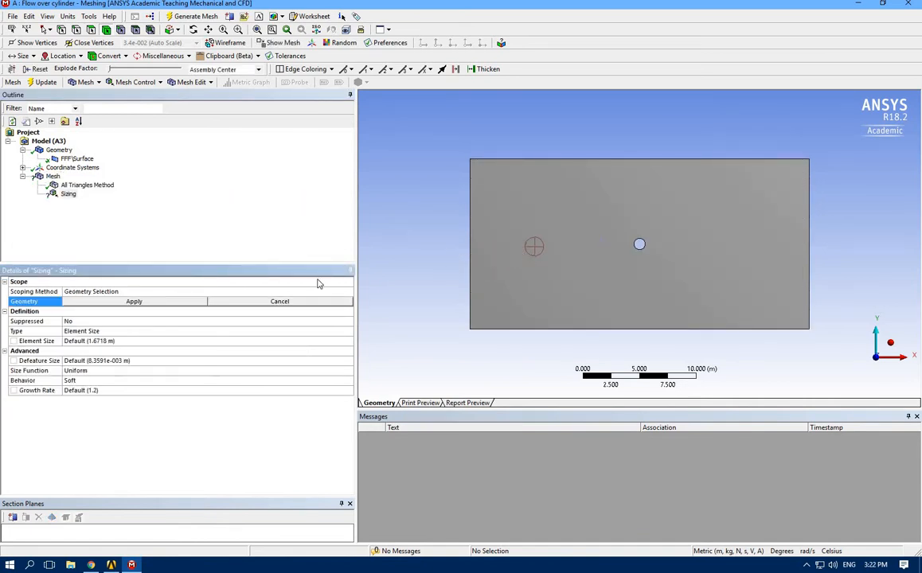
click(111, 303)
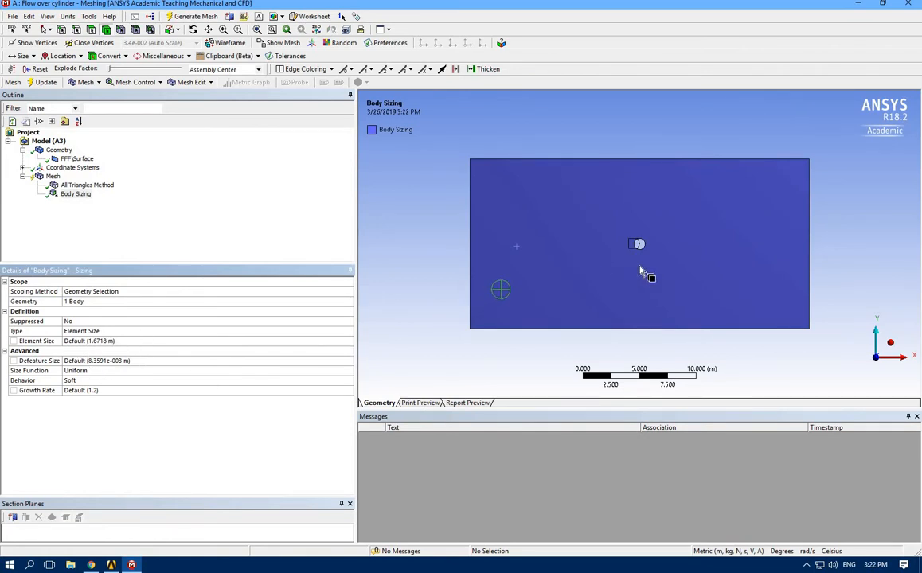
Set the body sizing's element size to 0.2 m, regenerate the mesh and display it
click(100, 341)
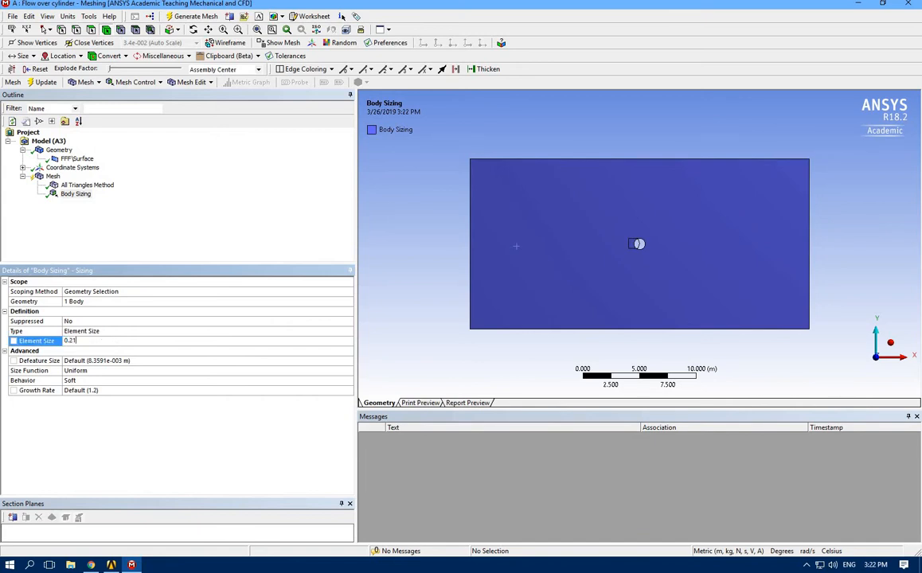
key(BackSpace)
key(Return)
click(171, 17)
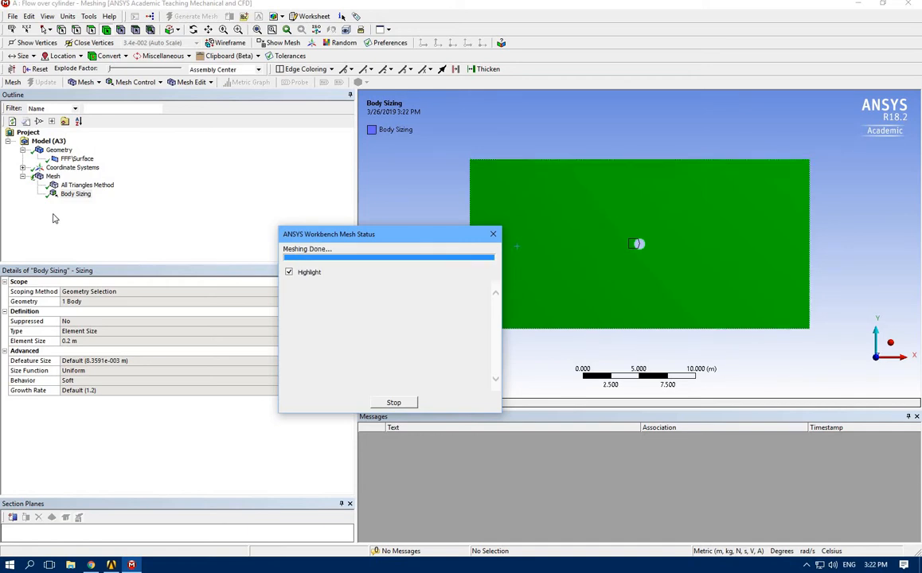
click(53, 176)
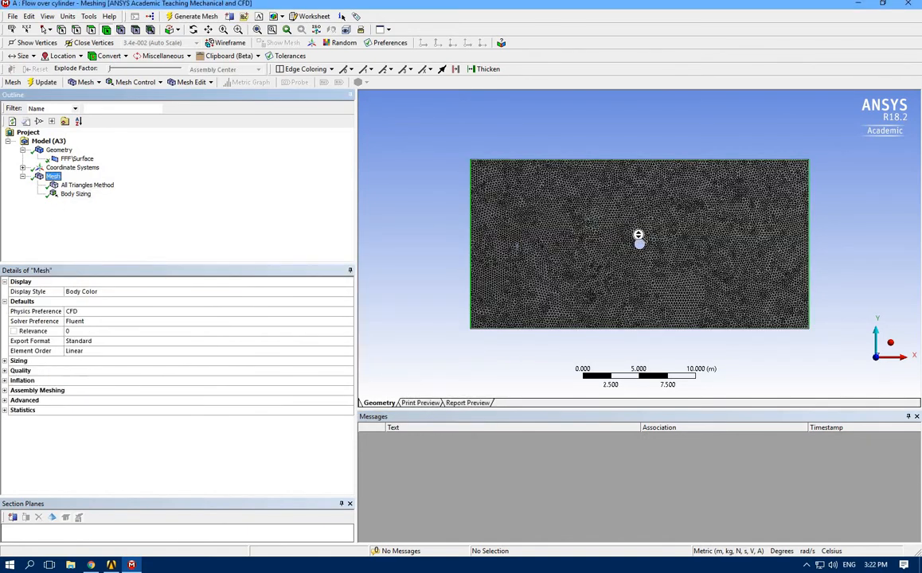
Select the circular hole's edge and insert a mesh sizing control on it
scroll(644, 246, up, 3)
scroll(665, 256, up, 1)
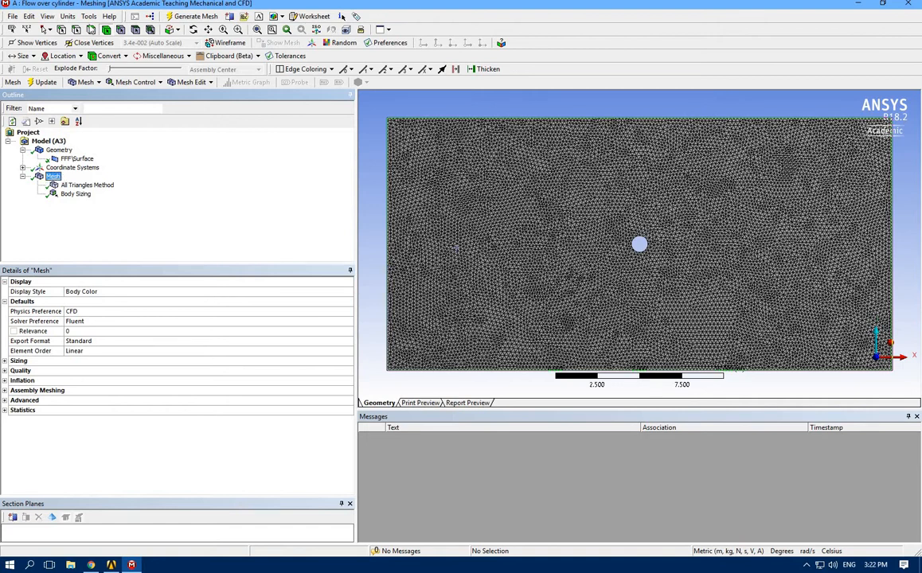
click(639, 253)
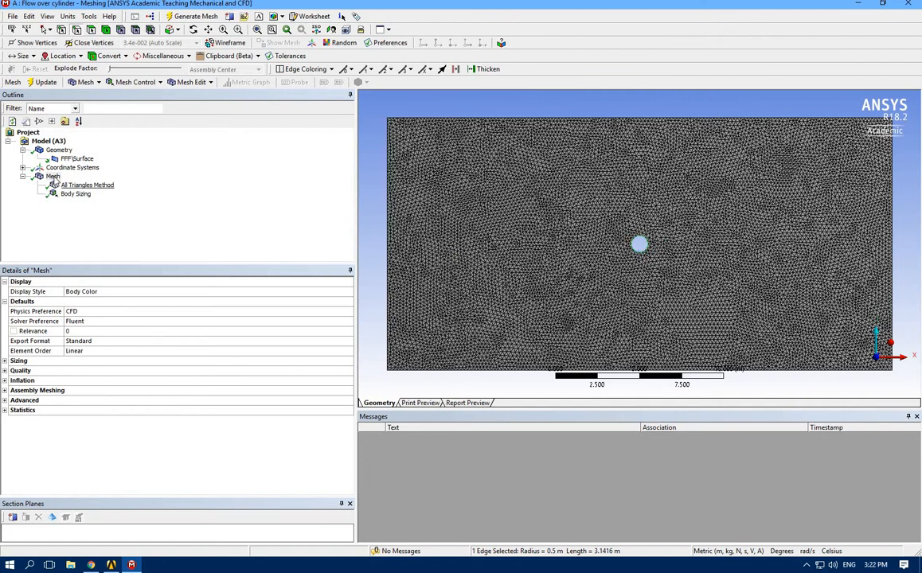
right_click(53, 177)
mouse_move(87, 184)
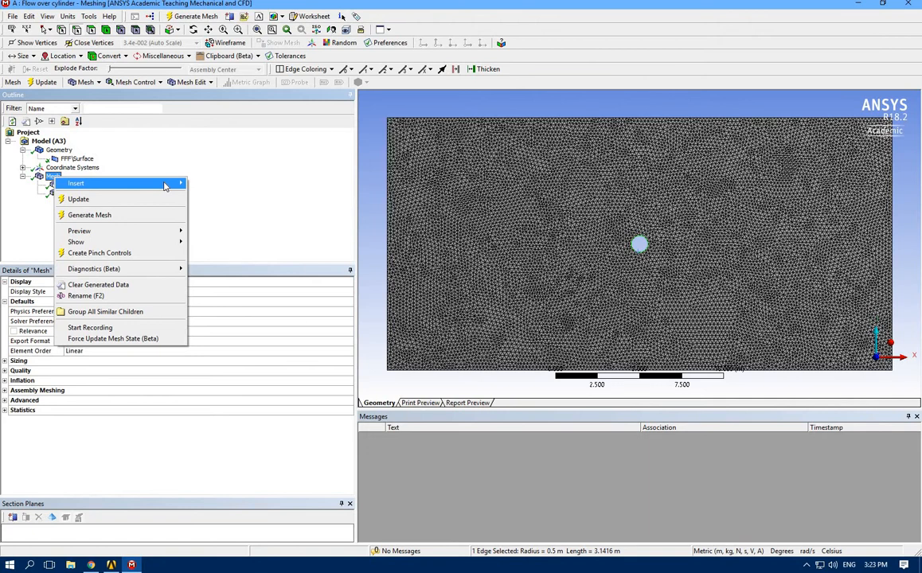
mouse_move(165, 185)
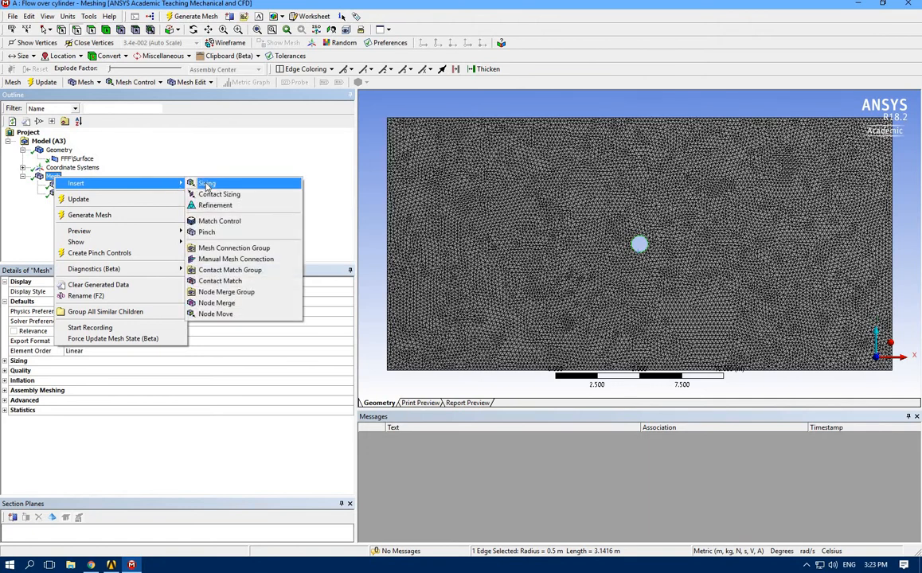
click(206, 184)
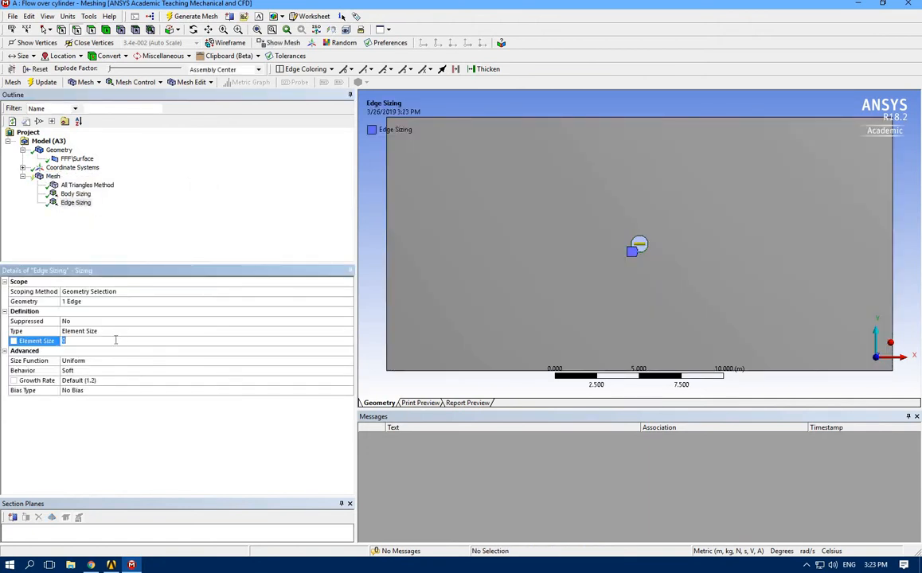
Change the edge sizing's type to Number of Divisions with 80 divisions and check their distribution around the circle
click(342, 331)
click(348, 331)
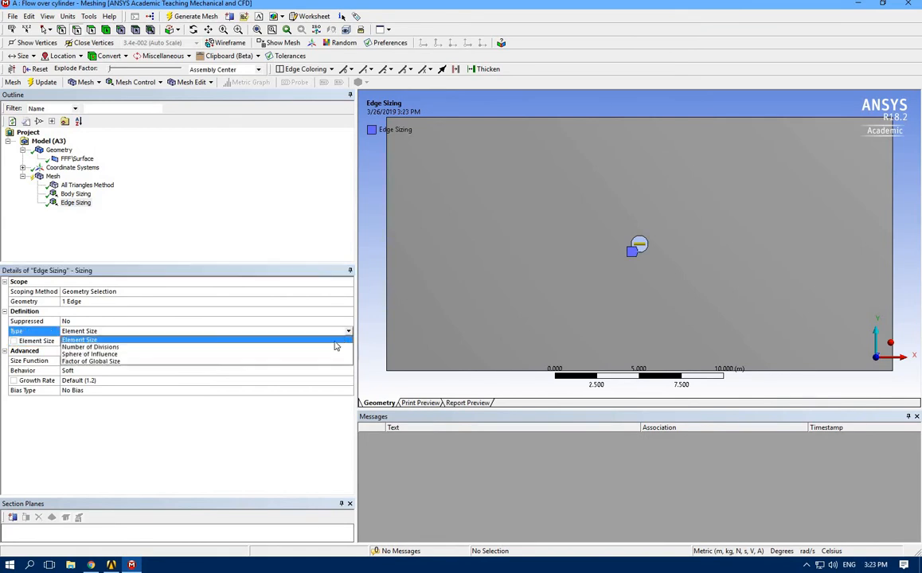
click(94, 347)
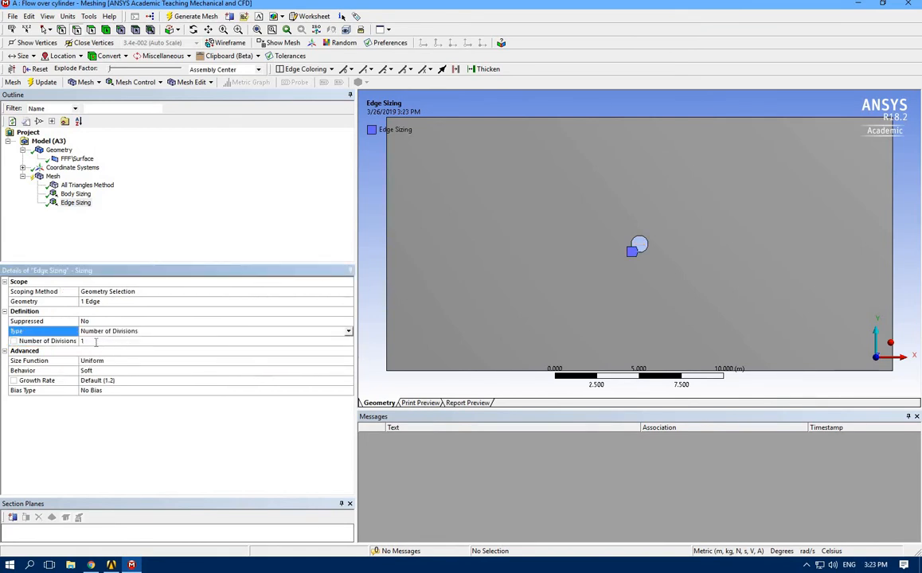
click(95, 341)
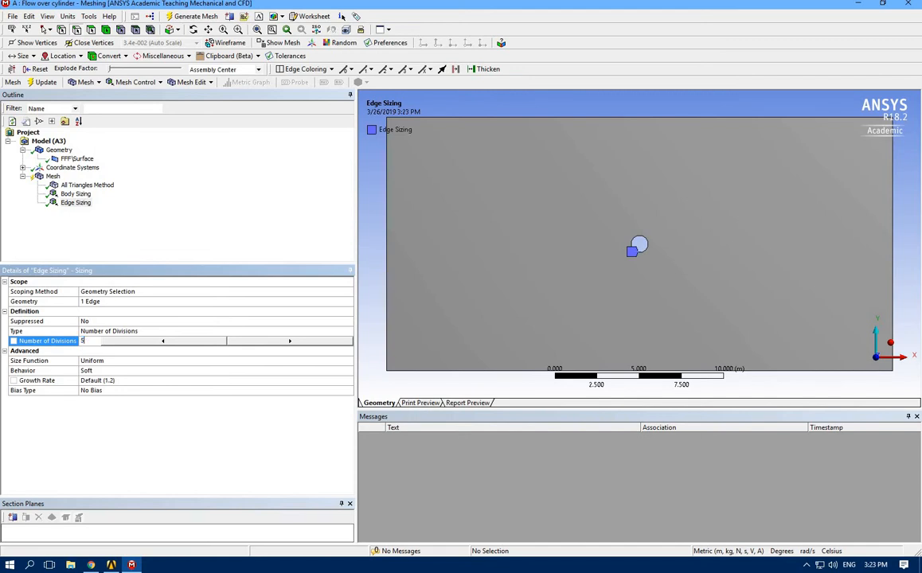
text(80)
click(105, 236)
scroll(641, 253, down, 2)
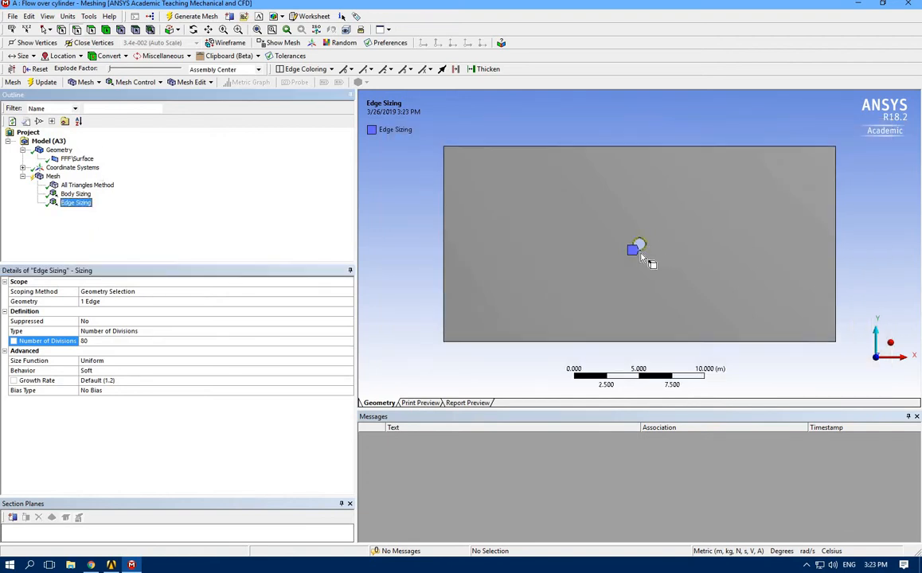
scroll(637, 253, up, 10)
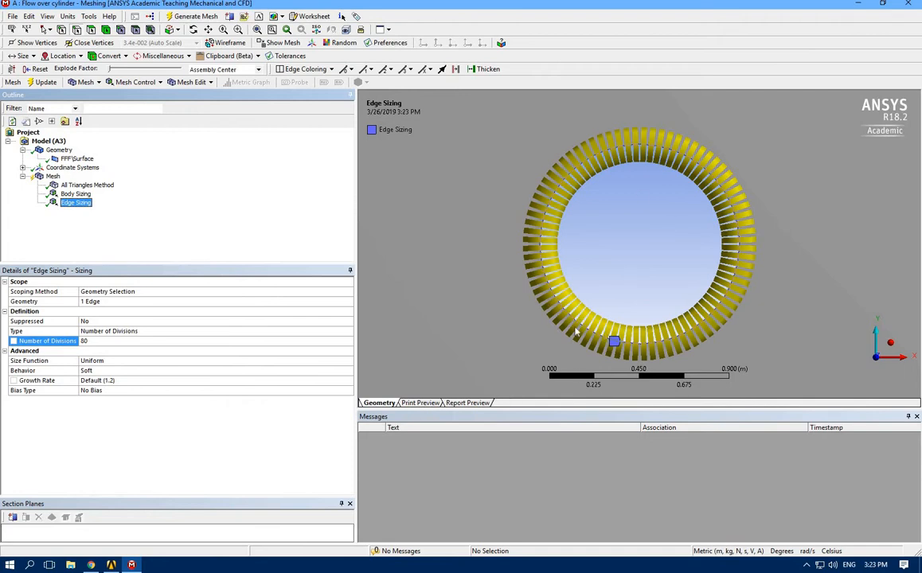
scroll(602, 301, down, 4)
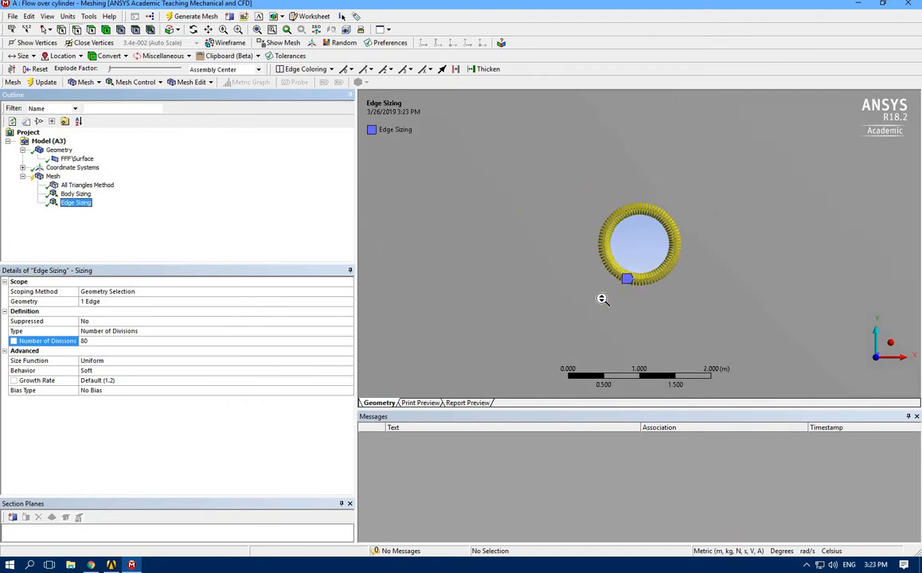
Regenerate the mesh with the edge sizing and inspect the elements around the cylinder
click(177, 20)
scroll(519, 295, down, 2)
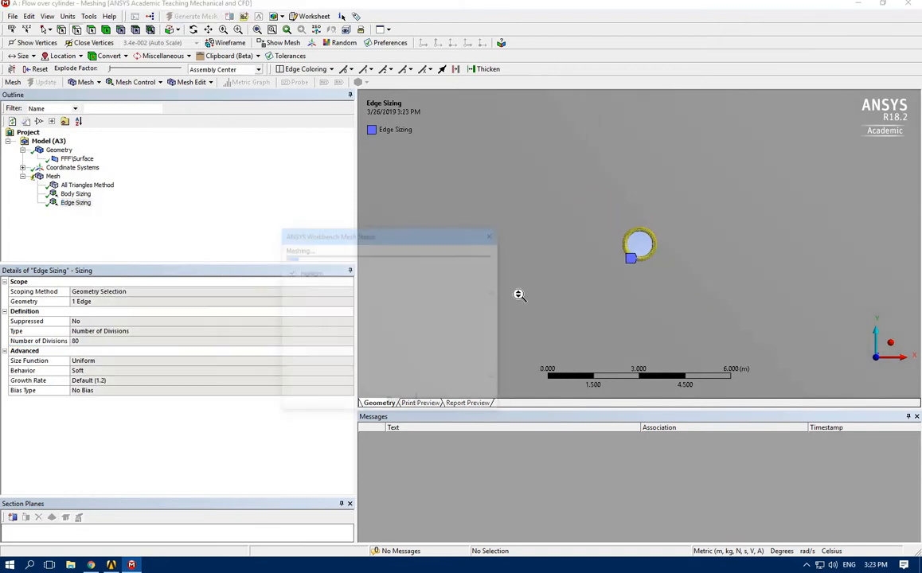
scroll(518, 295, down, 1)
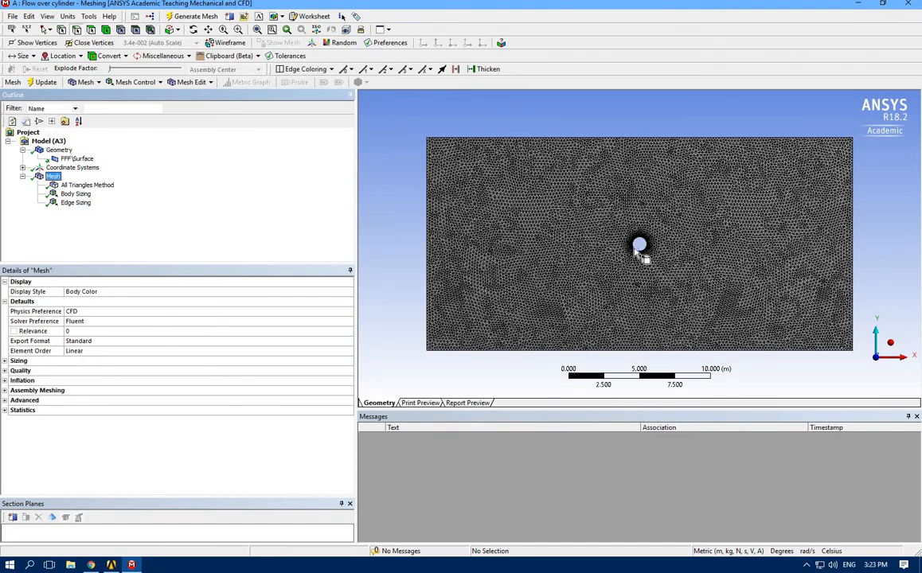
scroll(641, 254, up, 5)
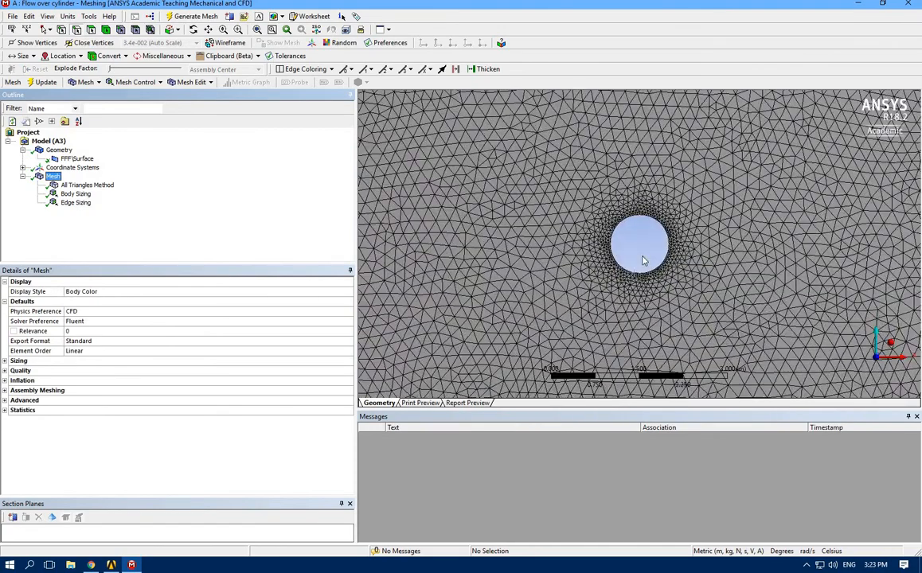
scroll(643, 260, up, 2)
scroll(644, 260, down, 4)
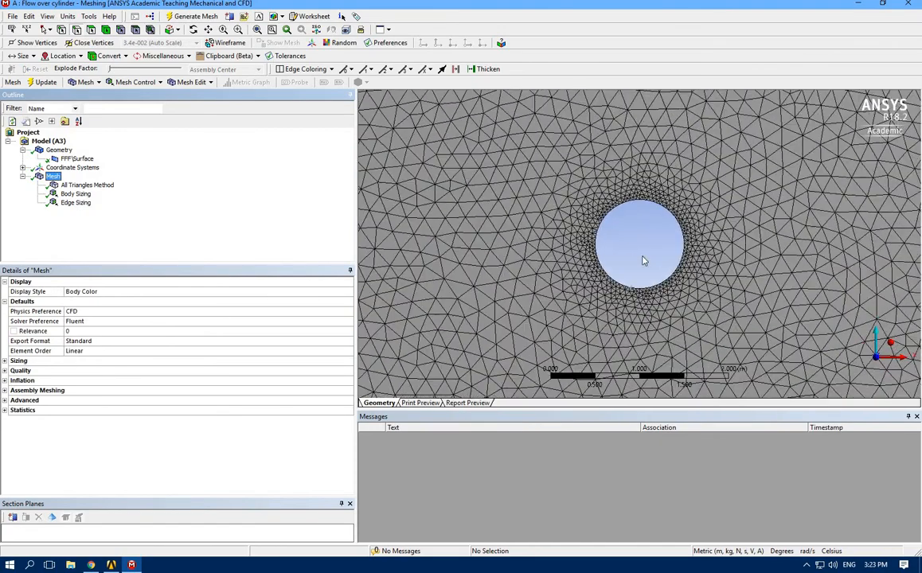
Change the global mesh sizing's size function to Proximity and Curvature
click(5, 360)
scroll(64, 363, down, 1)
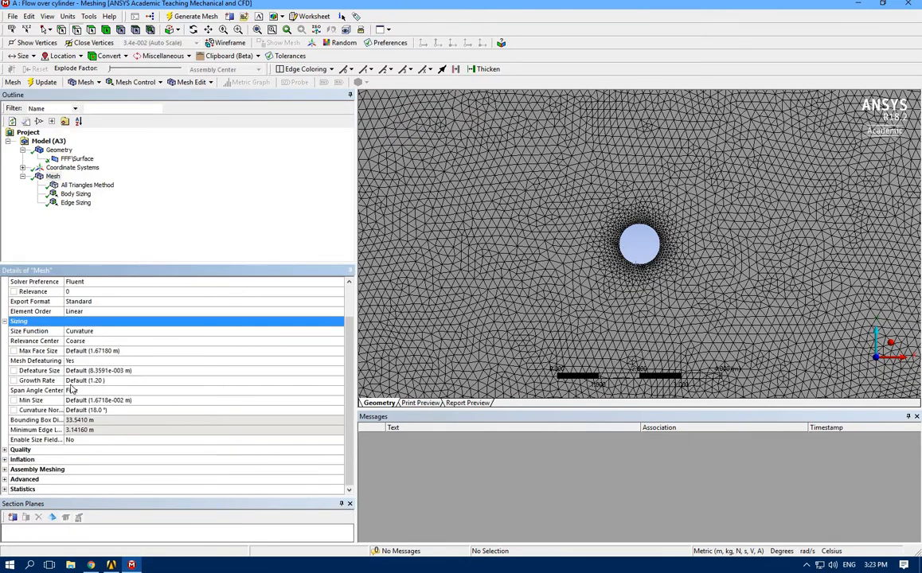
click(335, 333)
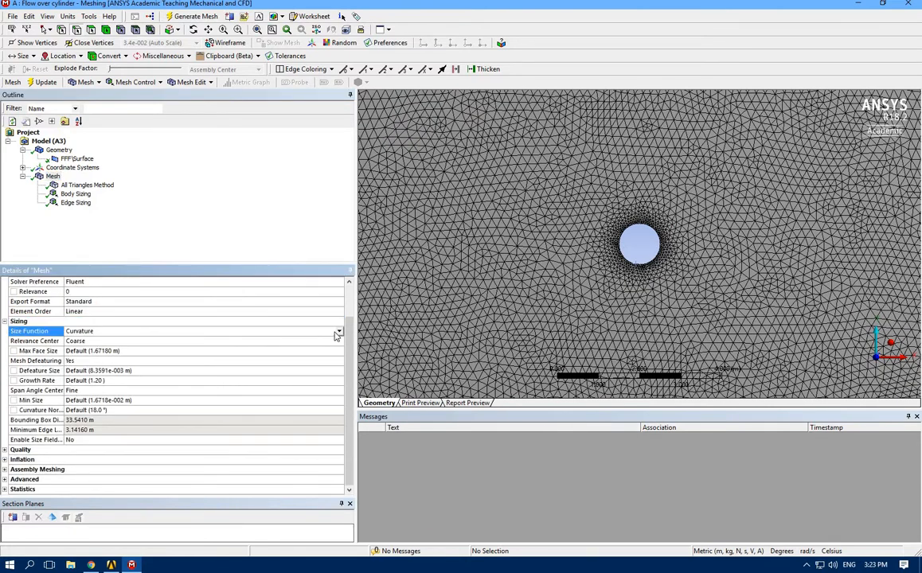
click(337, 332)
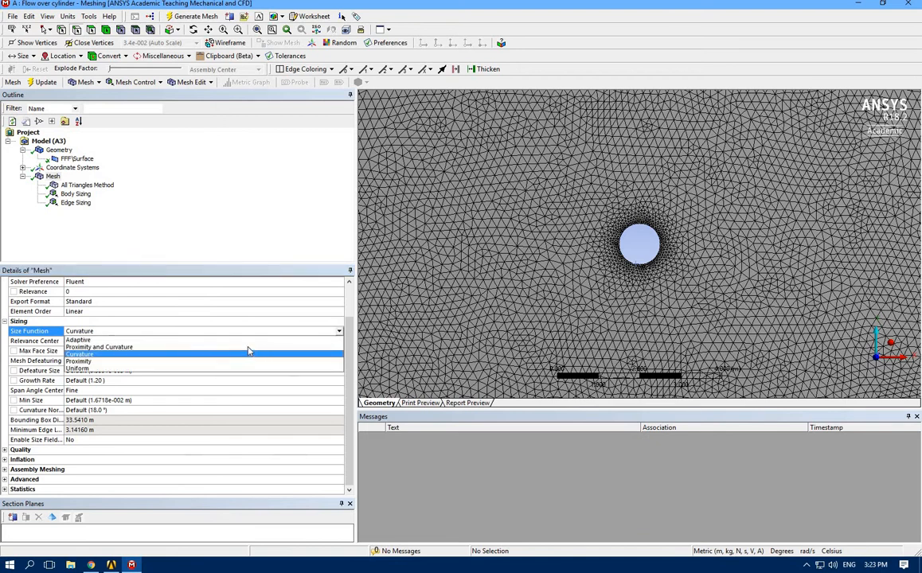
click(247, 348)
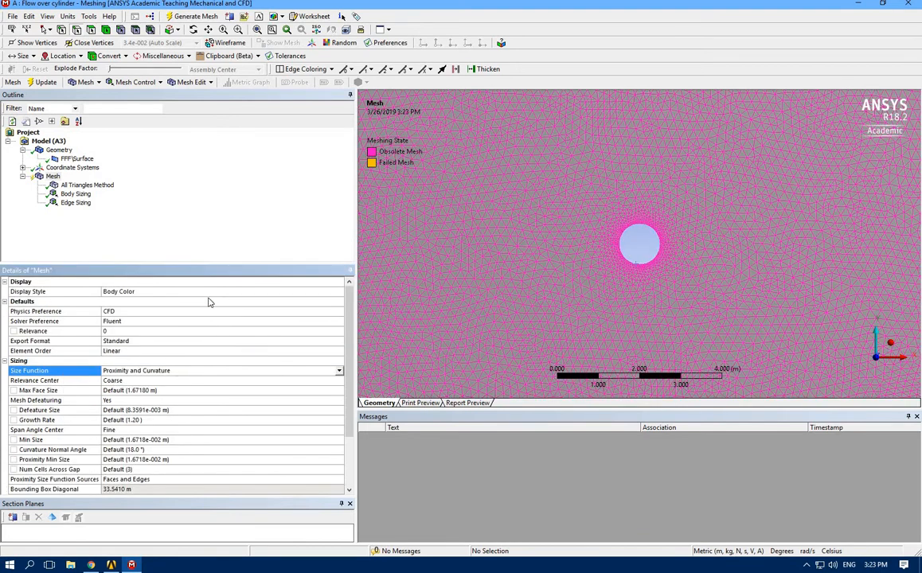
click(182, 243)
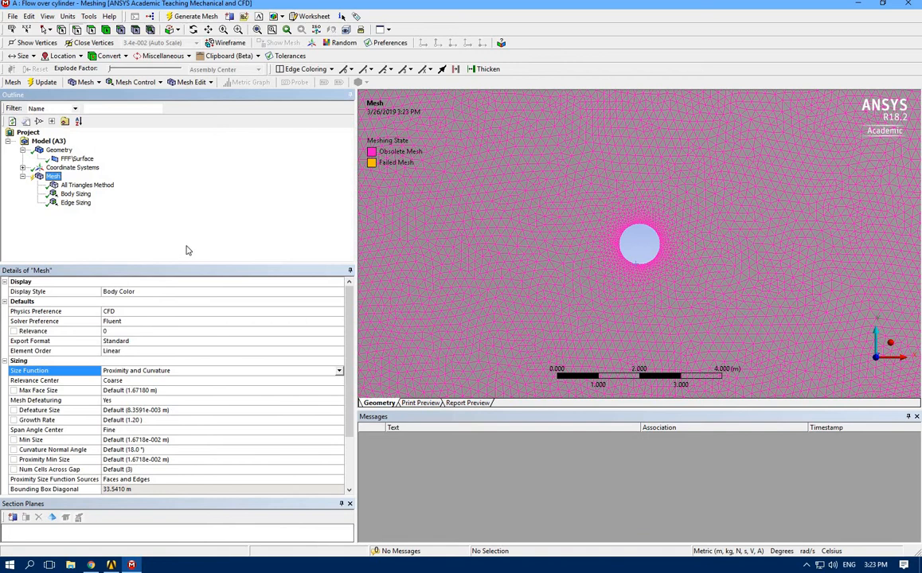
Expand the mesh's quality and inflation settings and set the inflation's maximum layers to 40
scroll(223, 380, down, 1)
scroll(223, 380, down, 1)
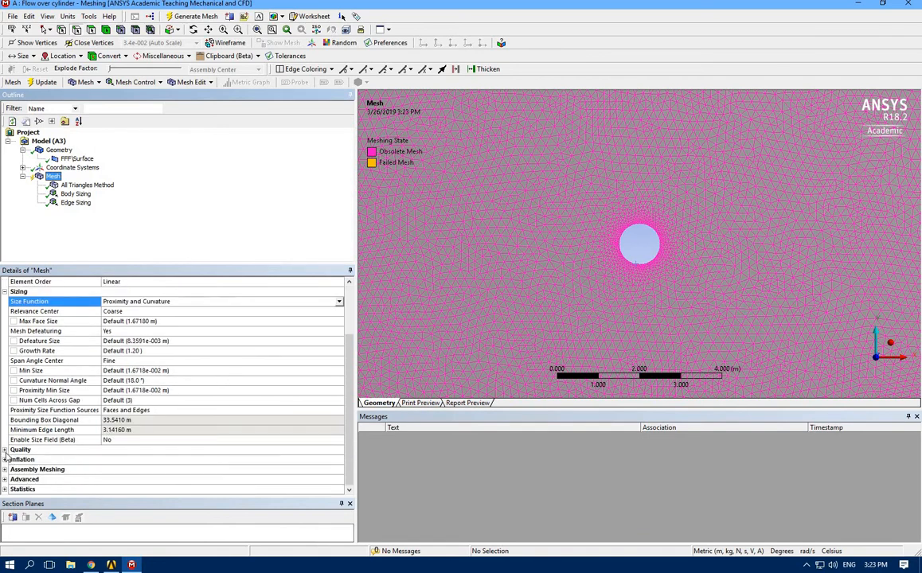
click(6, 451)
scroll(14, 452, down, 1)
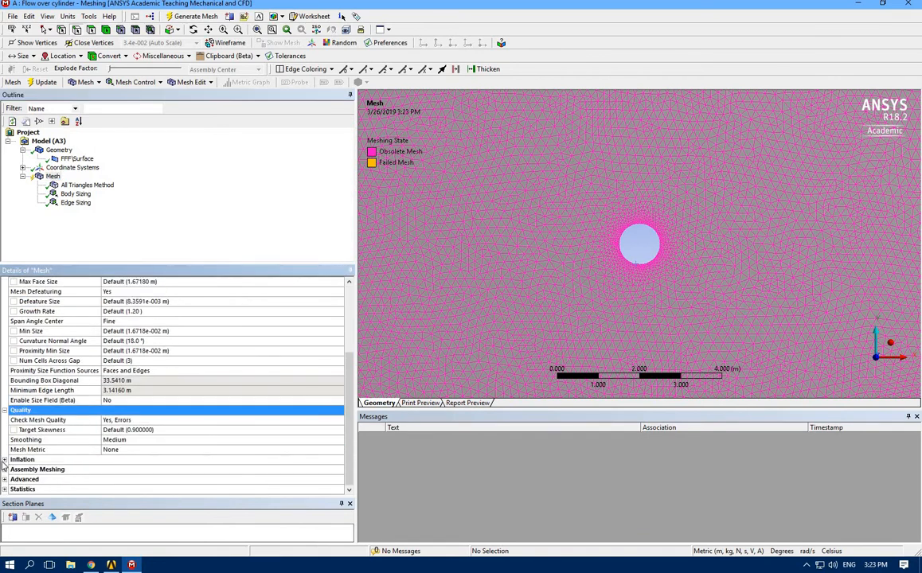
click(6, 460)
scroll(131, 431, down, 2)
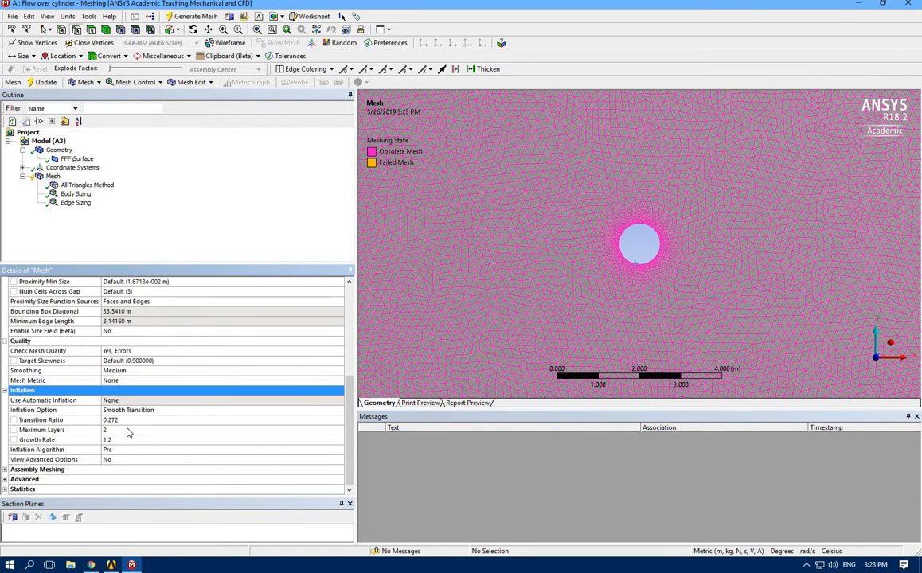
click(119, 429)
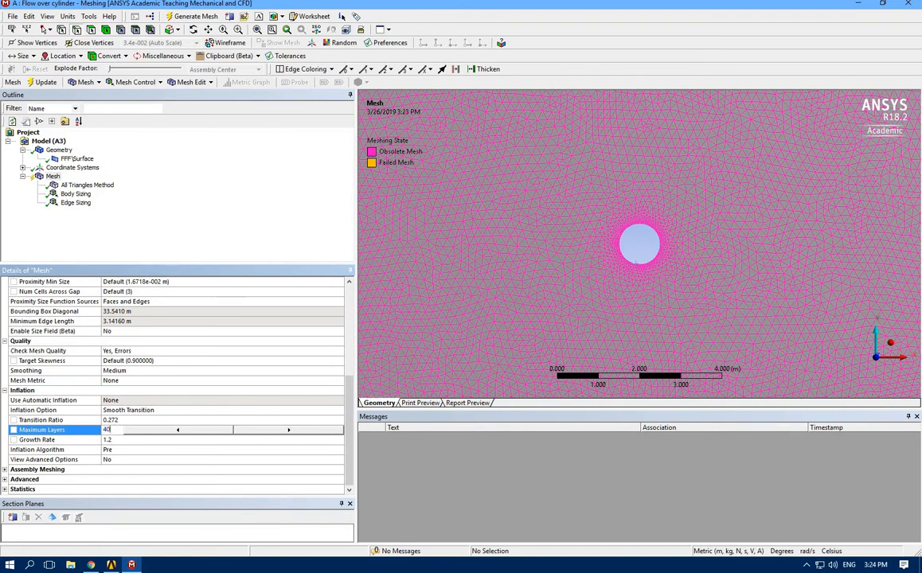
Set the inflation growth rate to 2.5 and regenerate the mesh
click(112, 440)
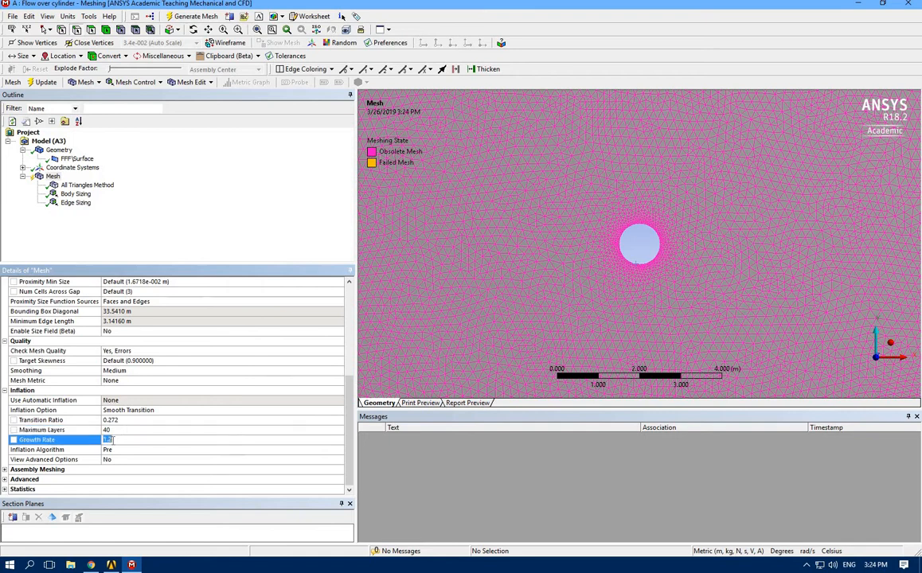
text(2.5)
click(131, 249)
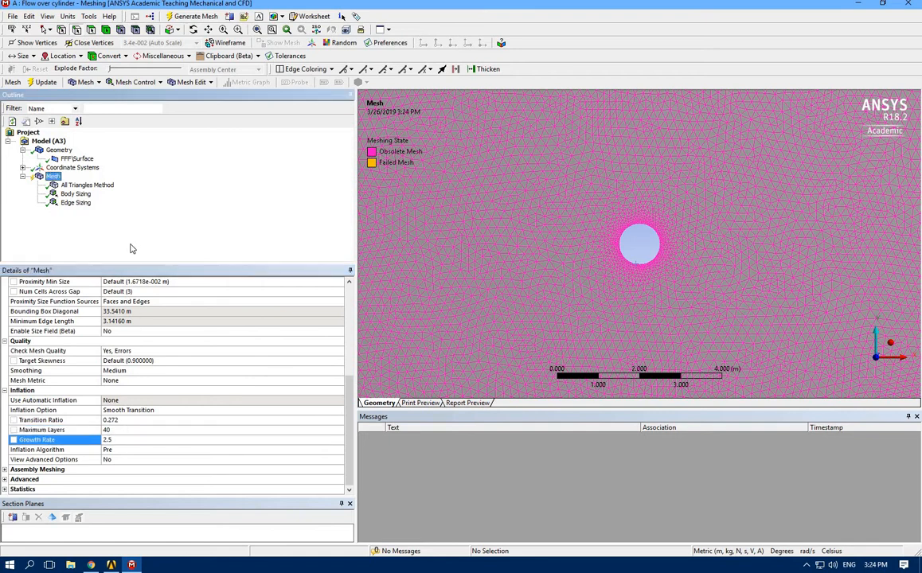
click(180, 14)
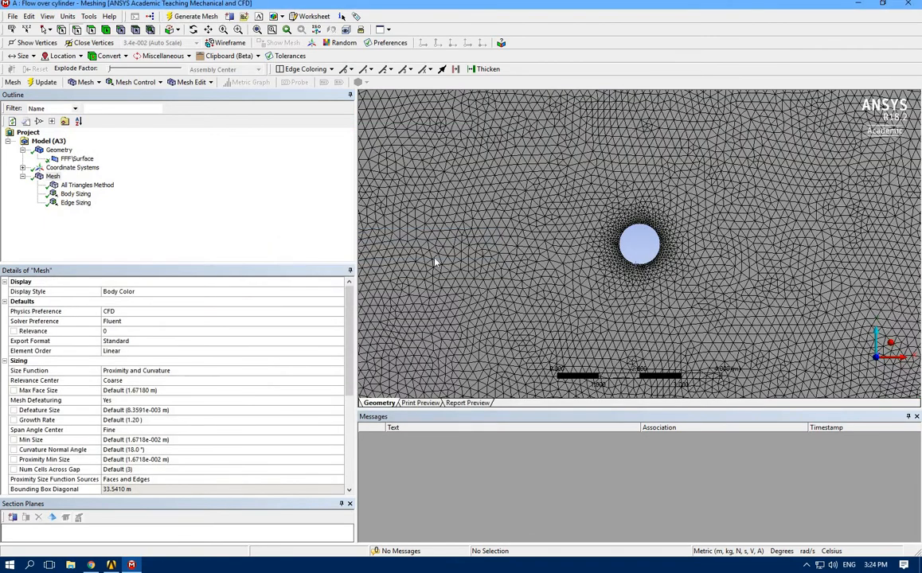
Inspect the mesh around the cylinder and set the inflation's maximum layers to 80
scroll(450, 273, down, 5)
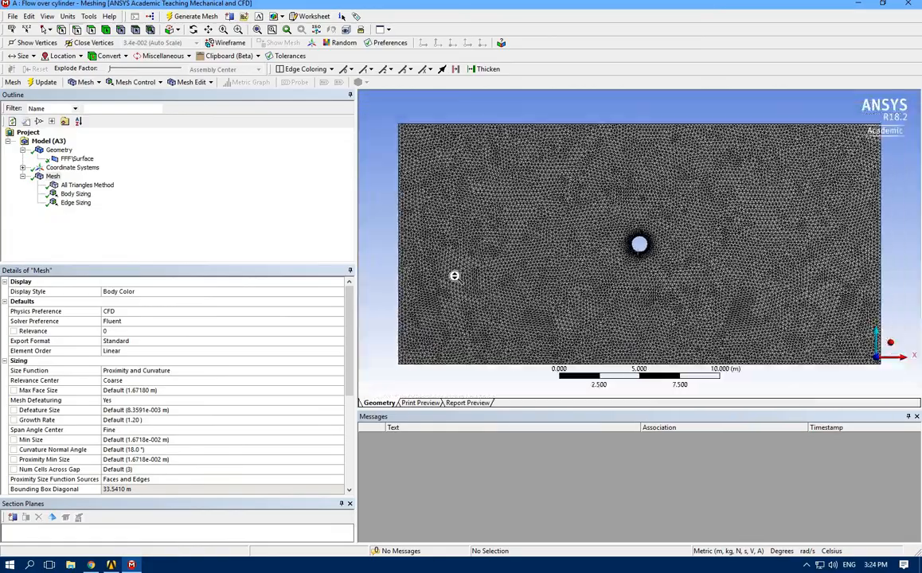
scroll(593, 270, up, 5)
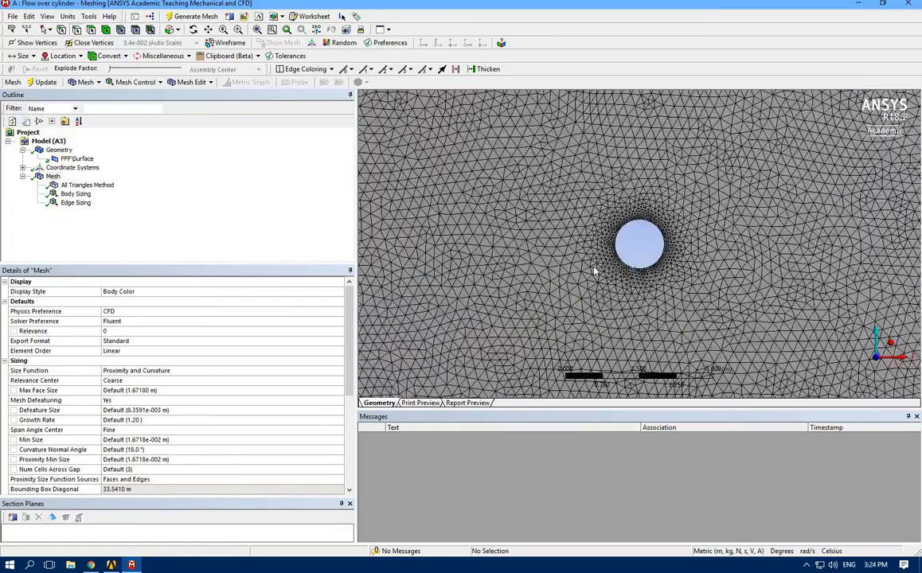
scroll(595, 271, up, 1)
scroll(595, 271, down, 4)
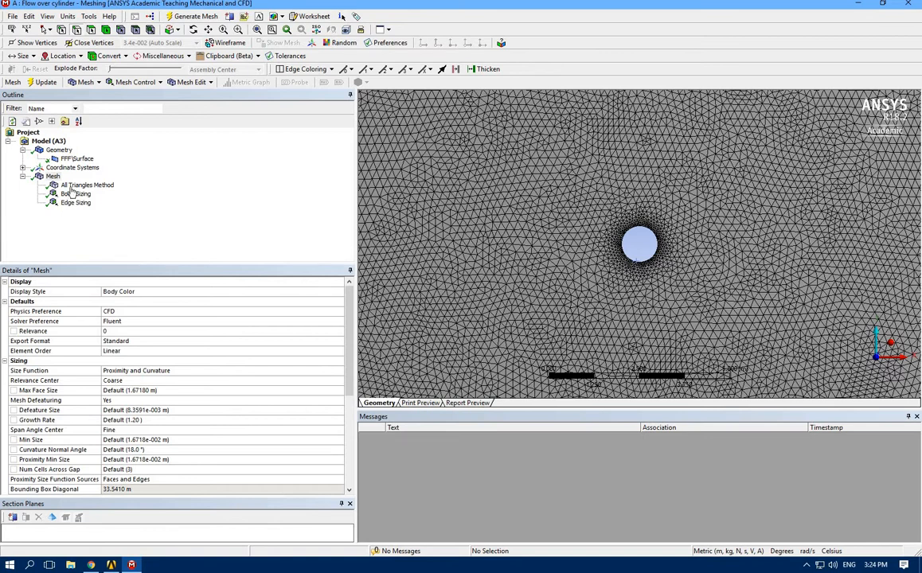
scroll(211, 471, down, 4)
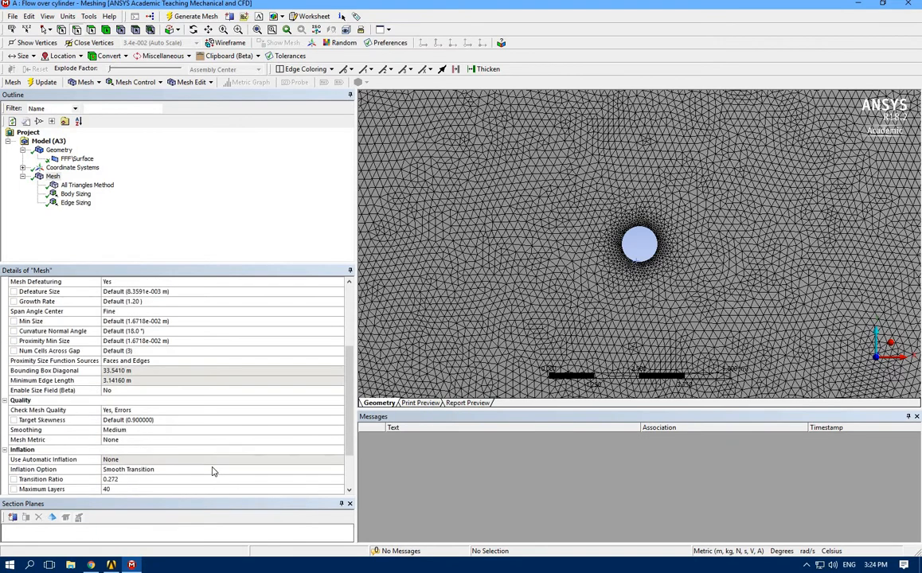
scroll(212, 471, down, 2)
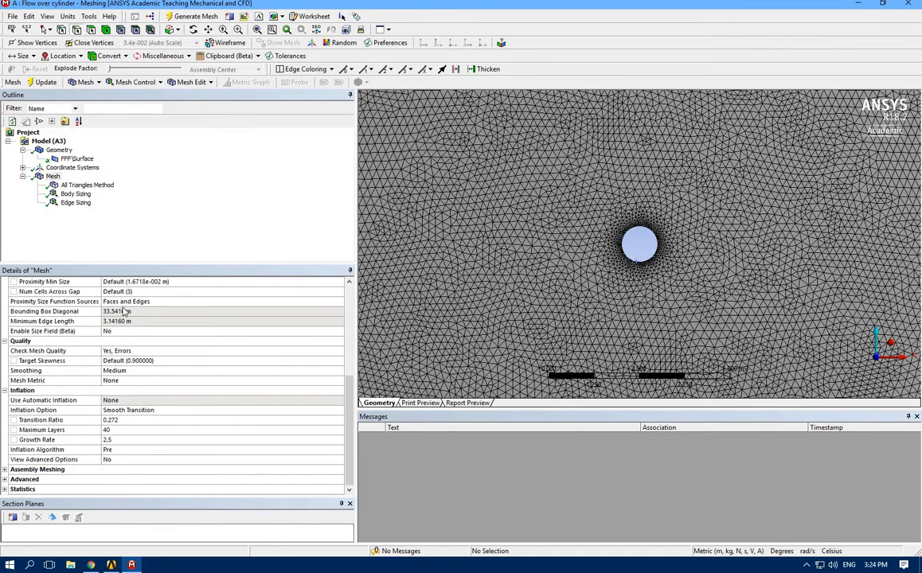
click(114, 430)
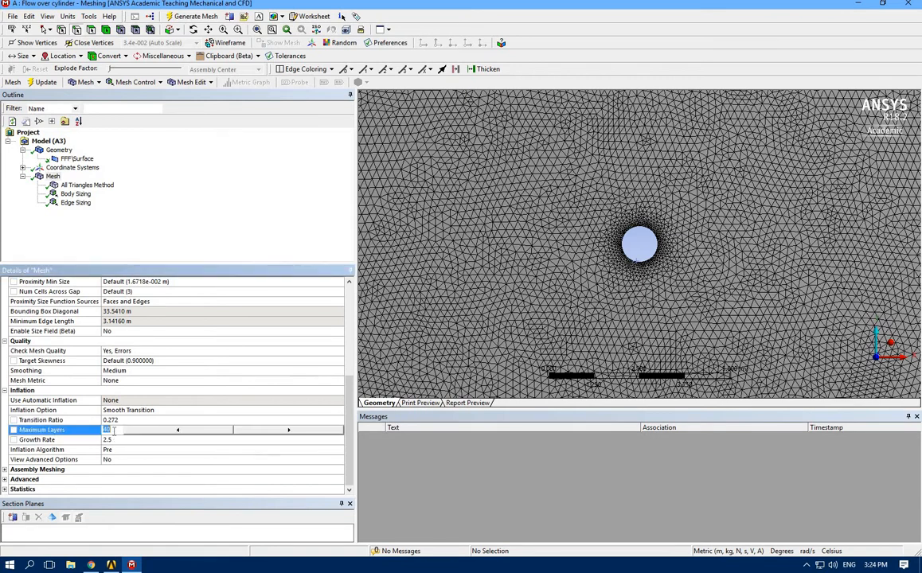
text(80)
Set the inflation growth rate to 2 and regenerate the mesh
click(114, 439)
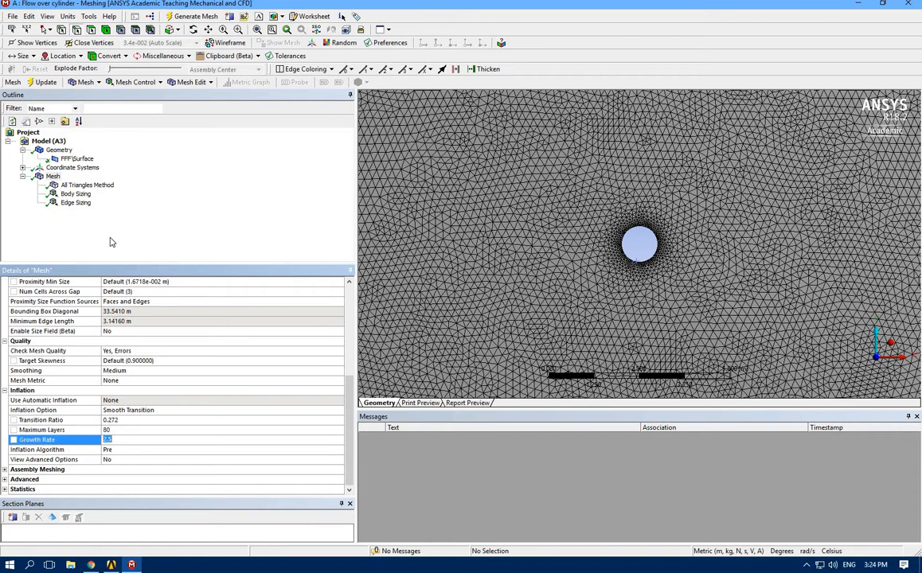
text(2)
click(53, 176)
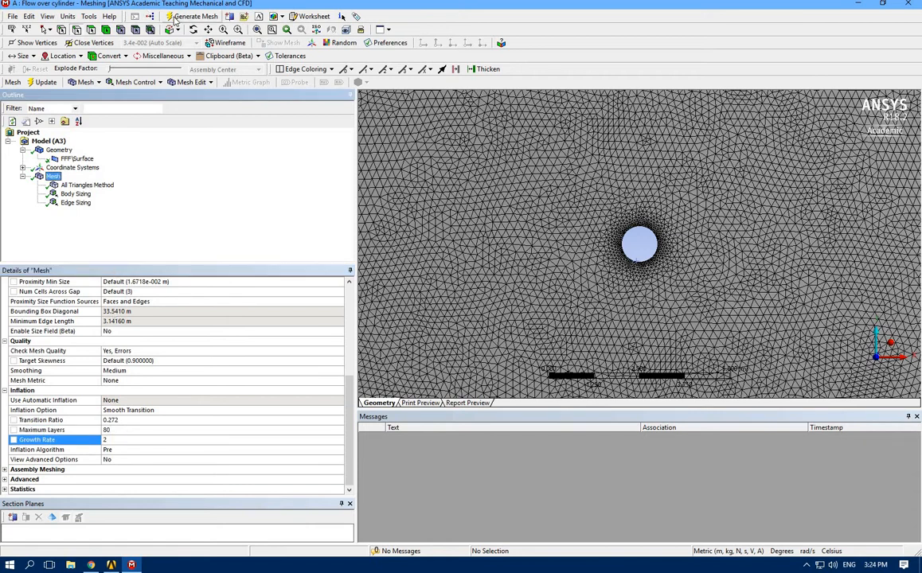
click(176, 16)
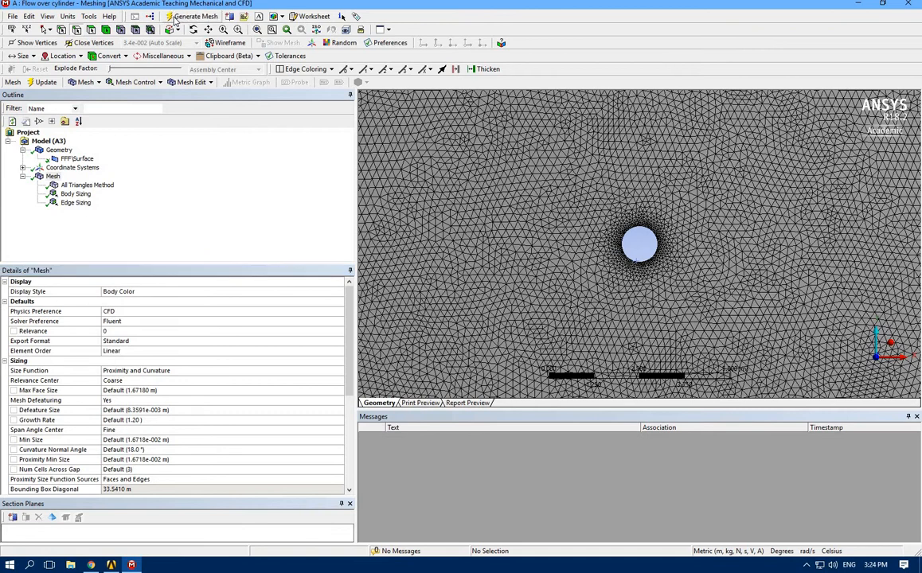
Review the triangle method and edge sizing, and set the body sizing's element size to 0.18 m
click(75, 186)
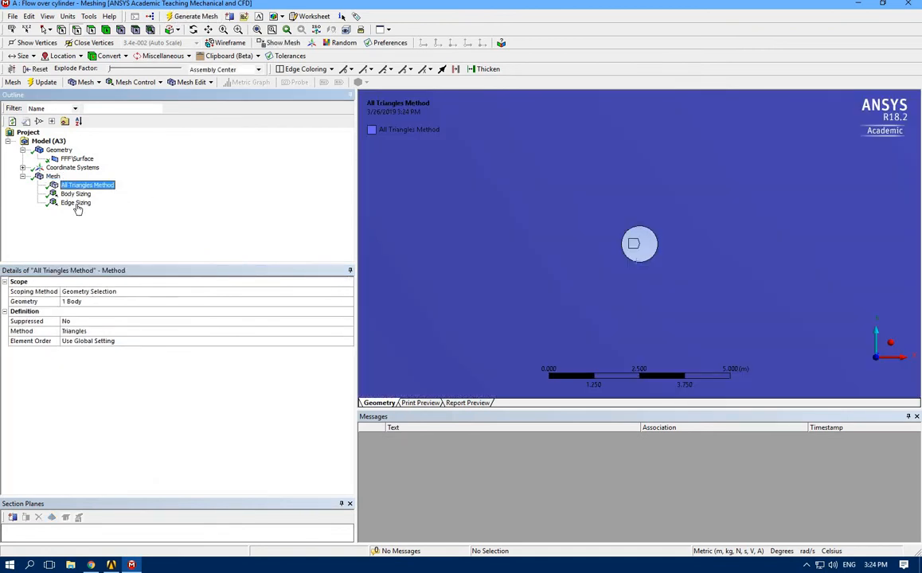
click(79, 204)
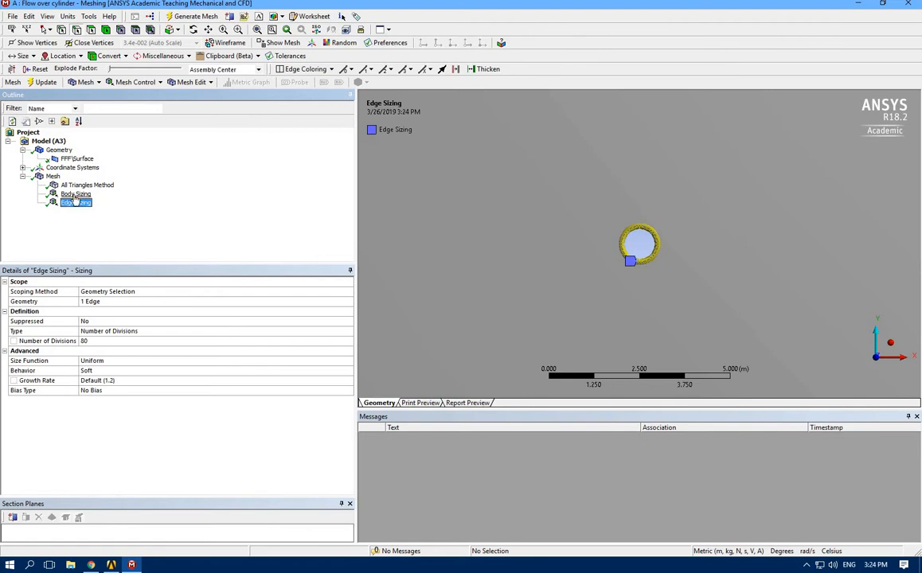
click(73, 202)
click(74, 197)
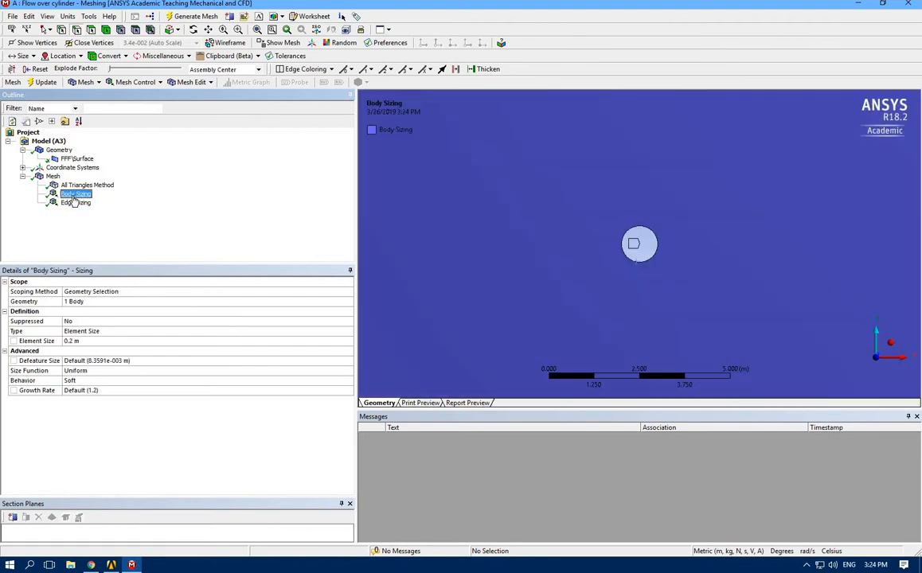
click(71, 341)
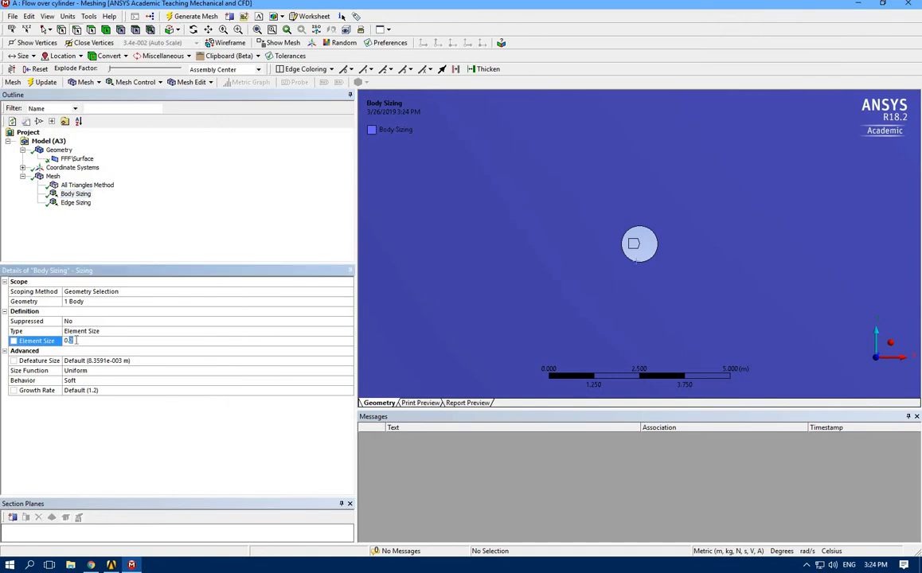
text(8)
key(Return)
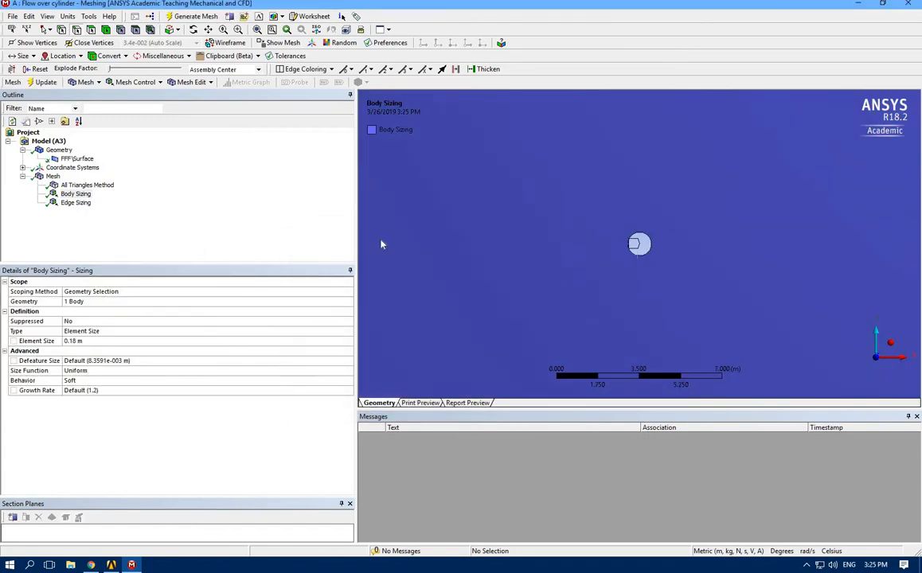
Examine the mesh density across the whole domain and close to the cylinder
click(48, 176)
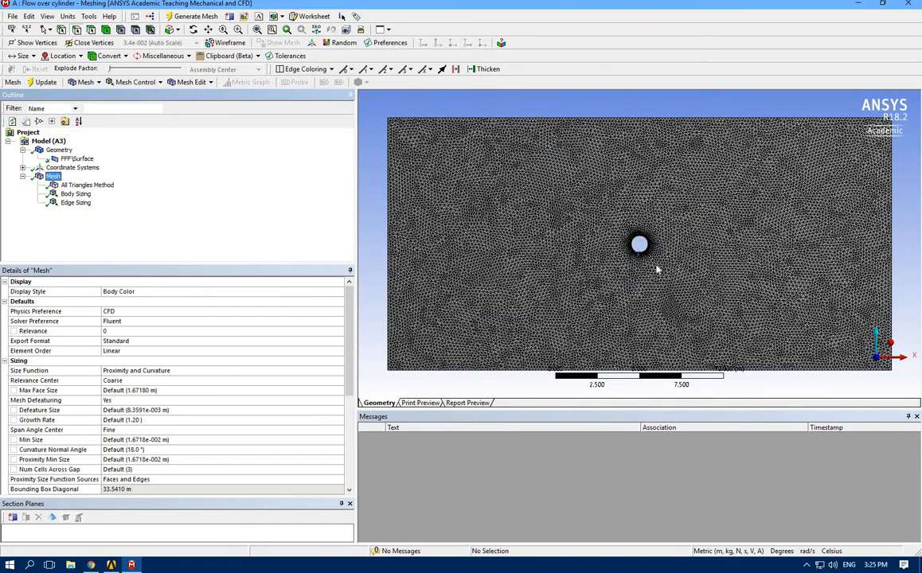
scroll(656, 270, up, 4)
scroll(657, 270, down, 3)
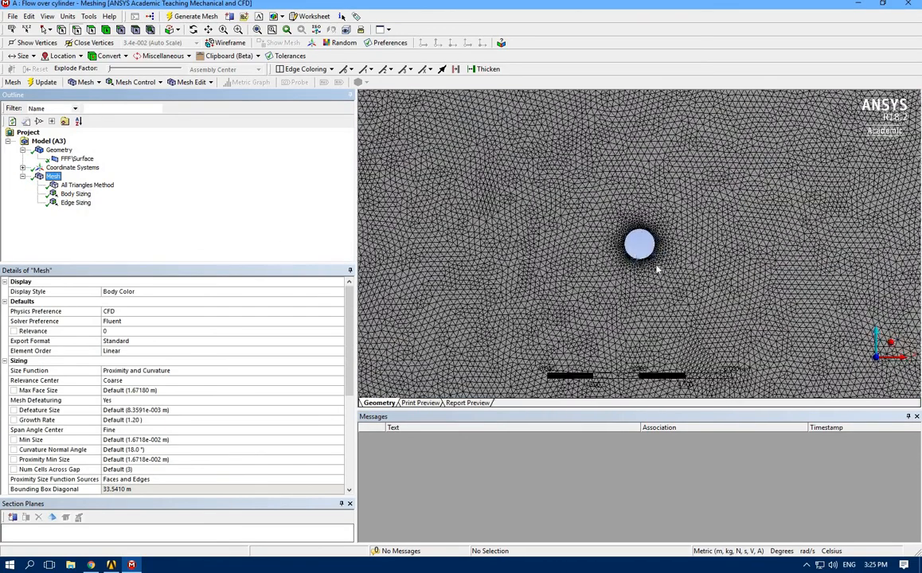
scroll(657, 270, down, 2)
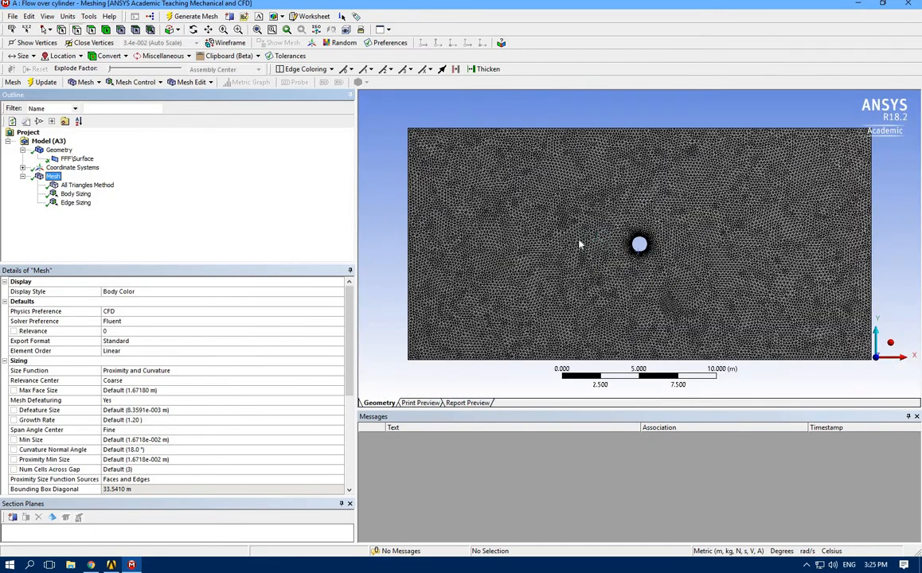
scroll(609, 282, up, 2)
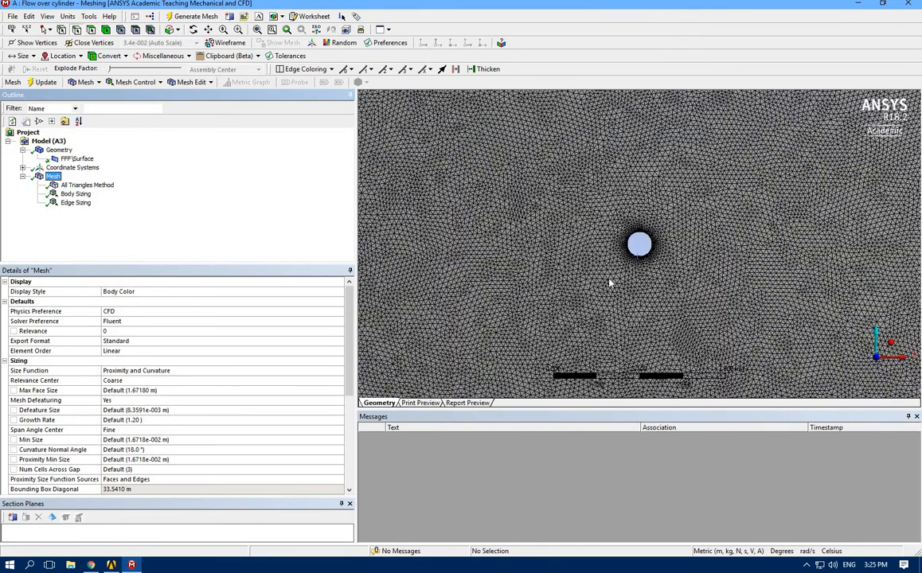
scroll(609, 282, up, 2)
scroll(557, 270, down, 4)
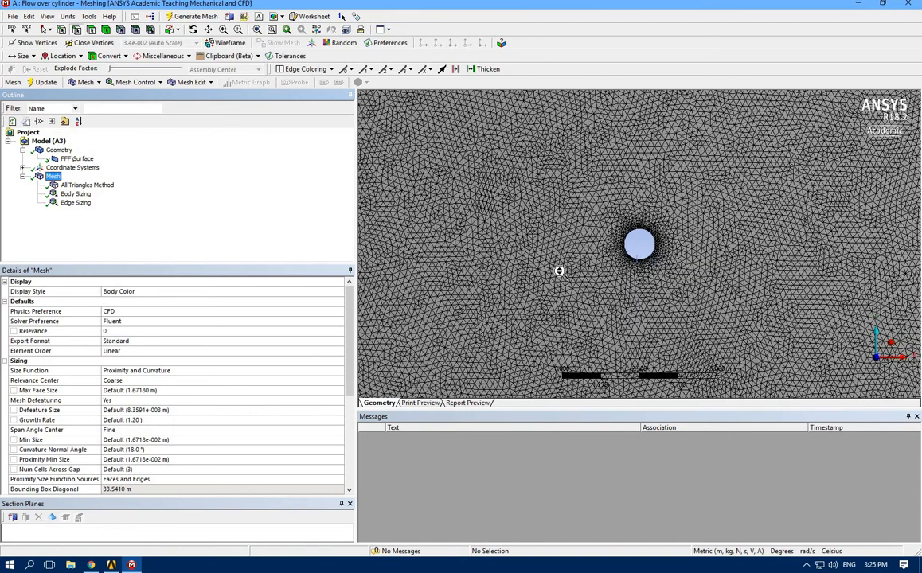
scroll(529, 275, down, 1)
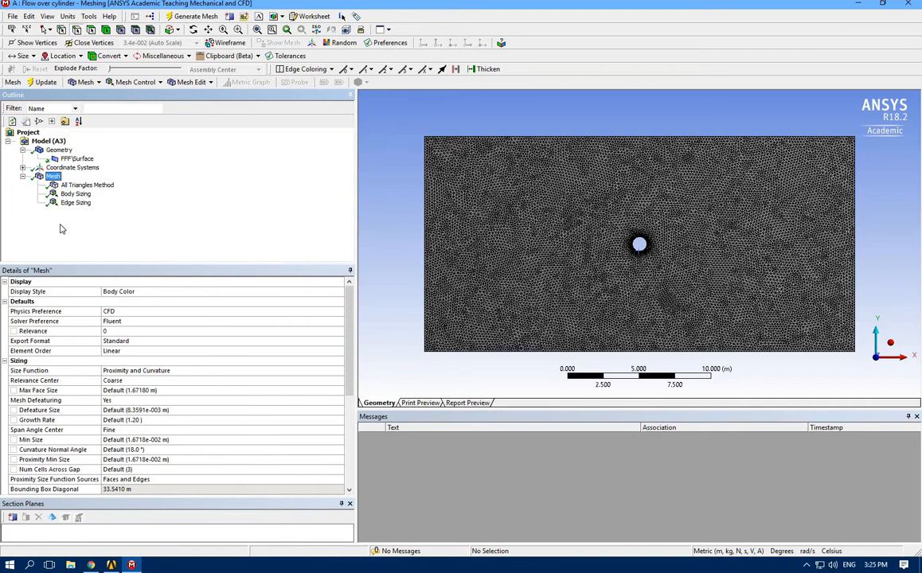
Close the mesh editor and update the Mesh component of the Flow over cylinder system in Workbench
click(908, 6)
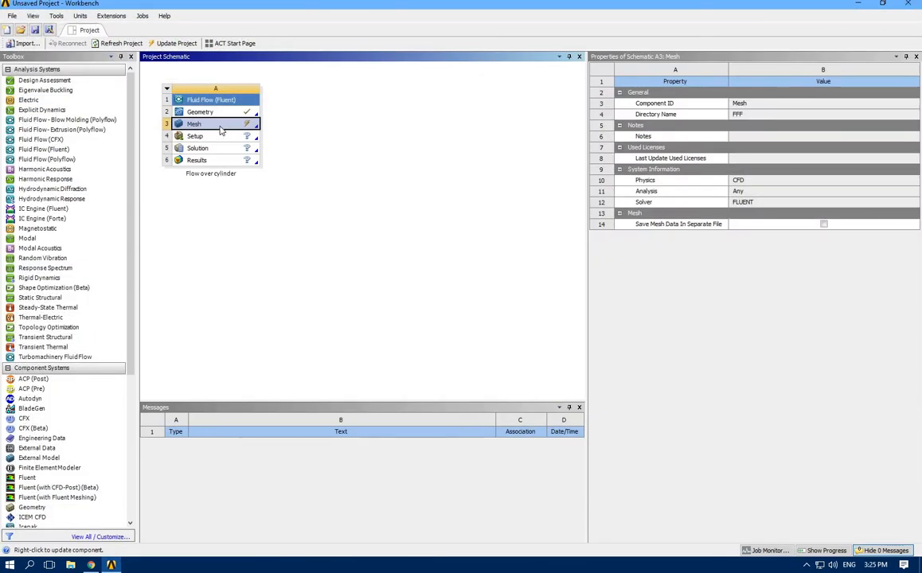
right_click(221, 132)
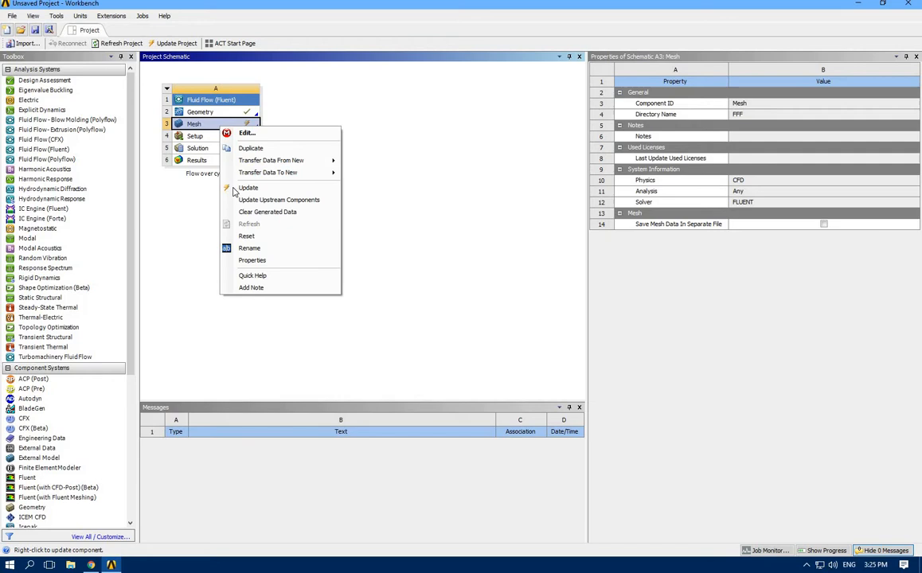
click(301, 188)
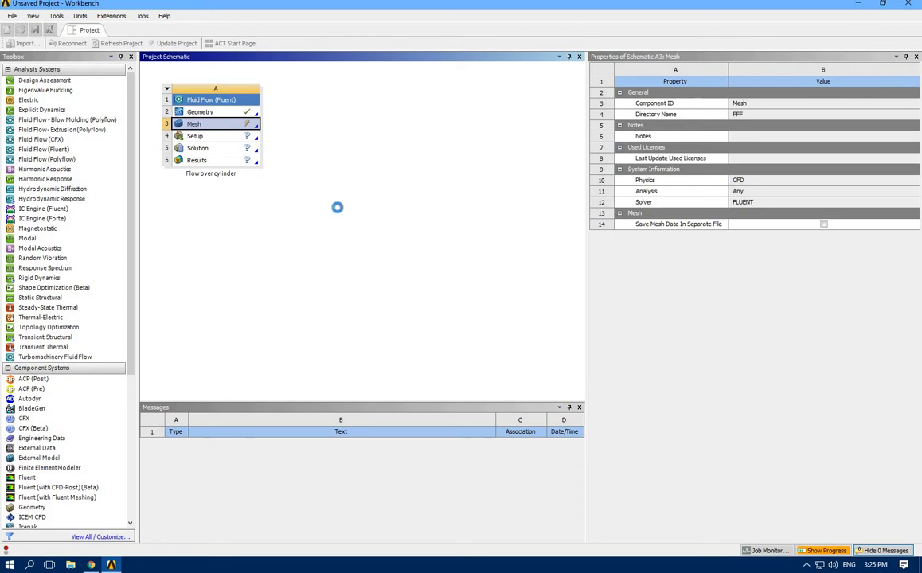
Launch Fluent from the Setup component with double precision, parallel processing on 4 processes and 1 GPGPU per machine
double_click(212, 136)
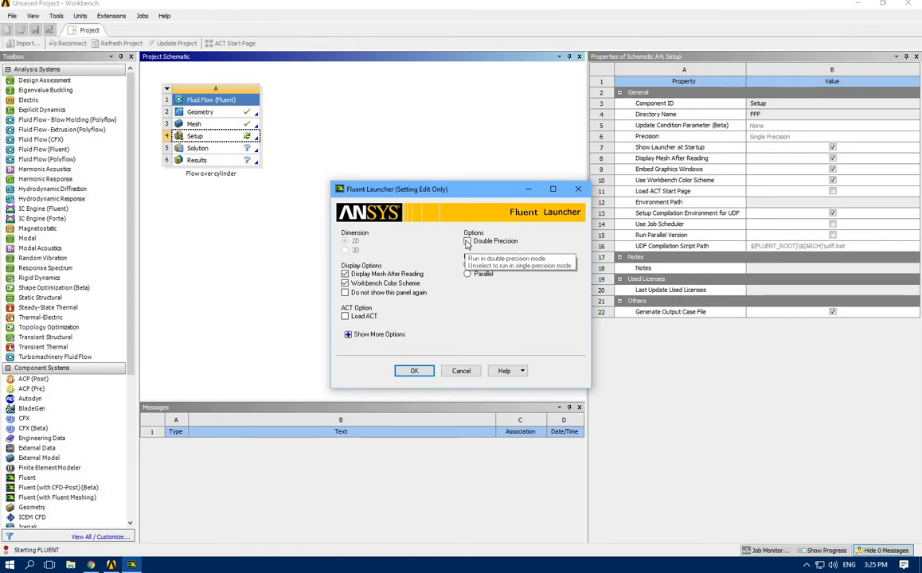
click(467, 242)
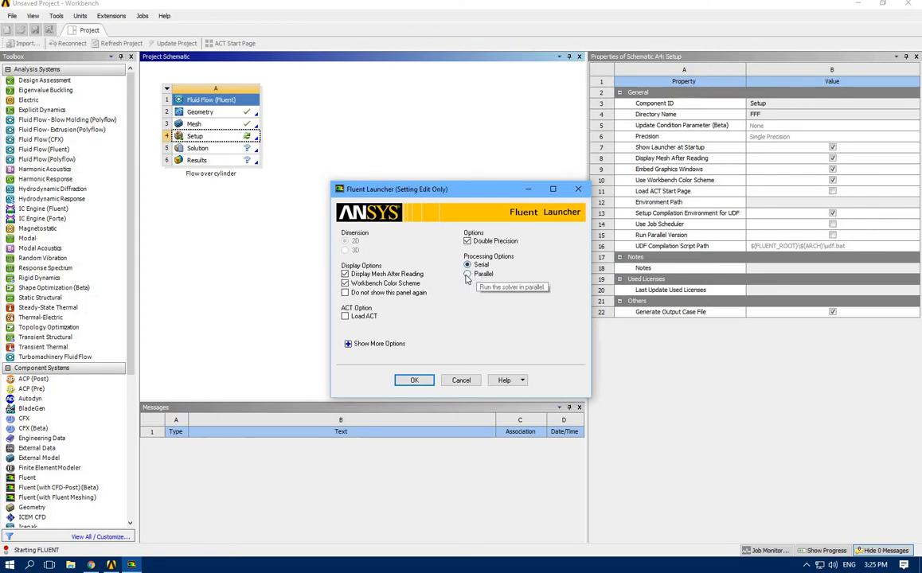
click(467, 274)
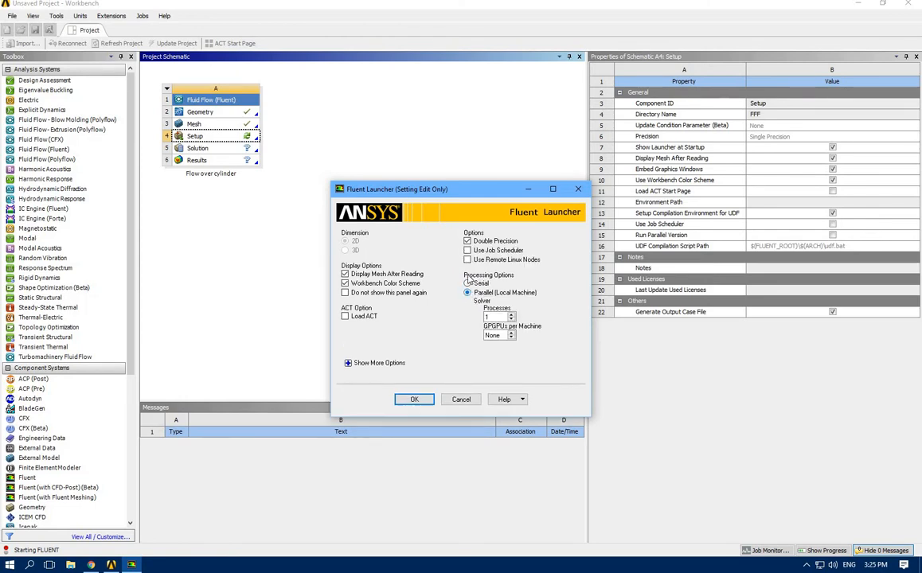
click(511, 317)
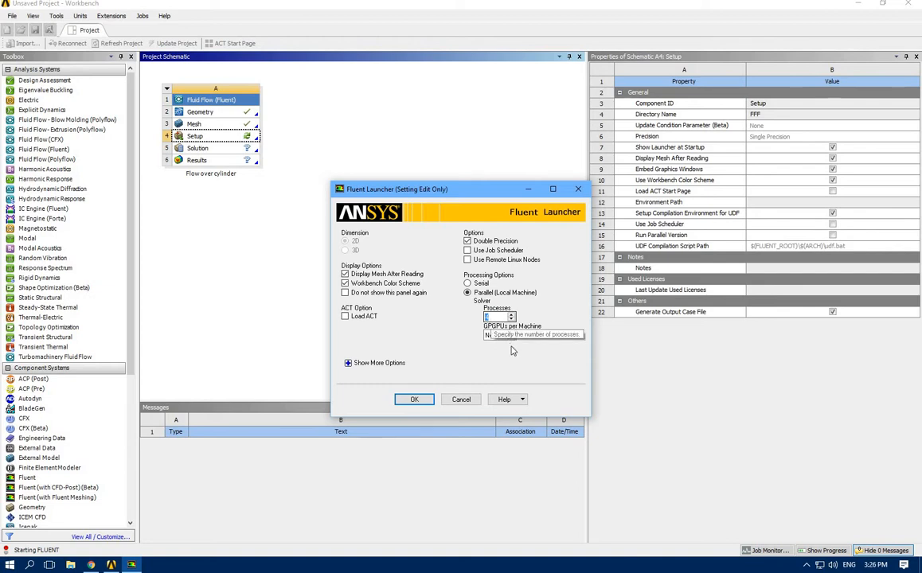
click(511, 333)
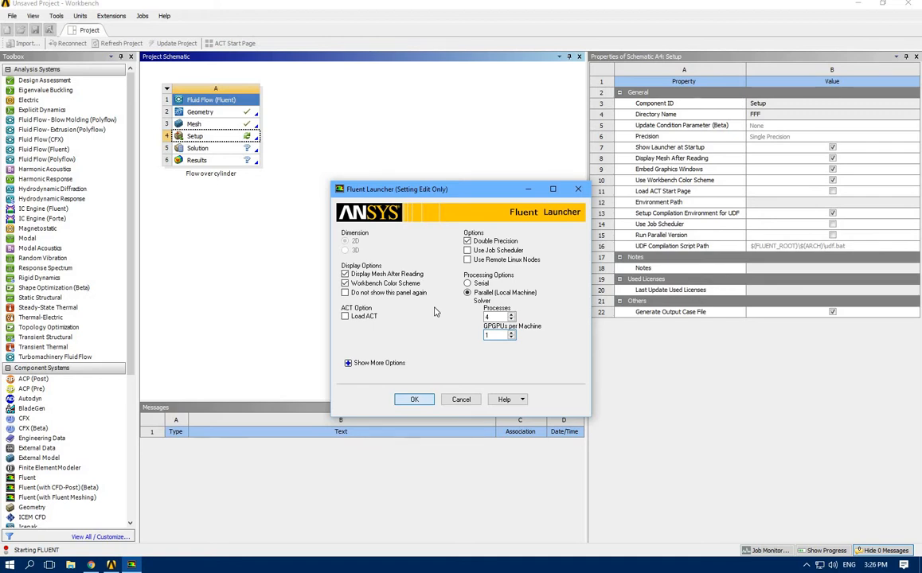
key(Return)
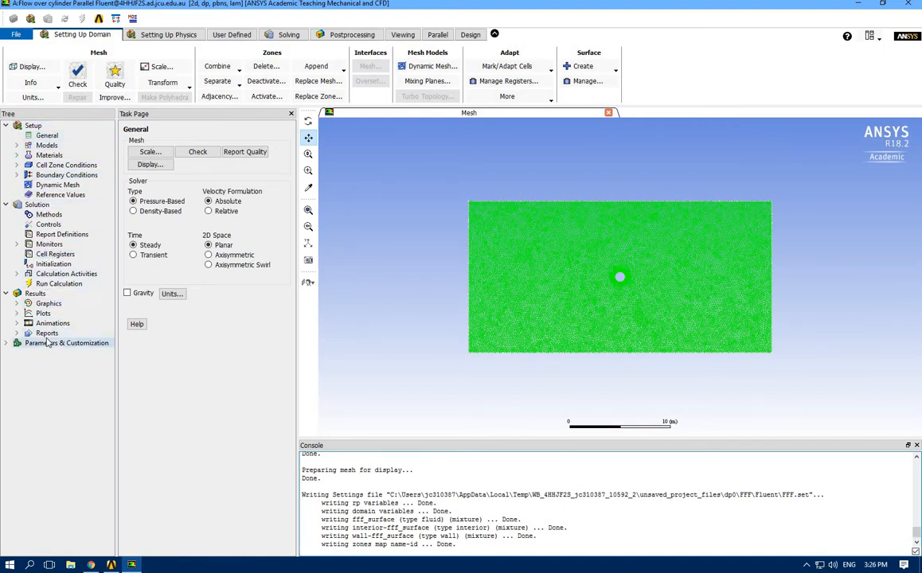
Set the solver's time formulation to Transient in the general settings
click(48, 137)
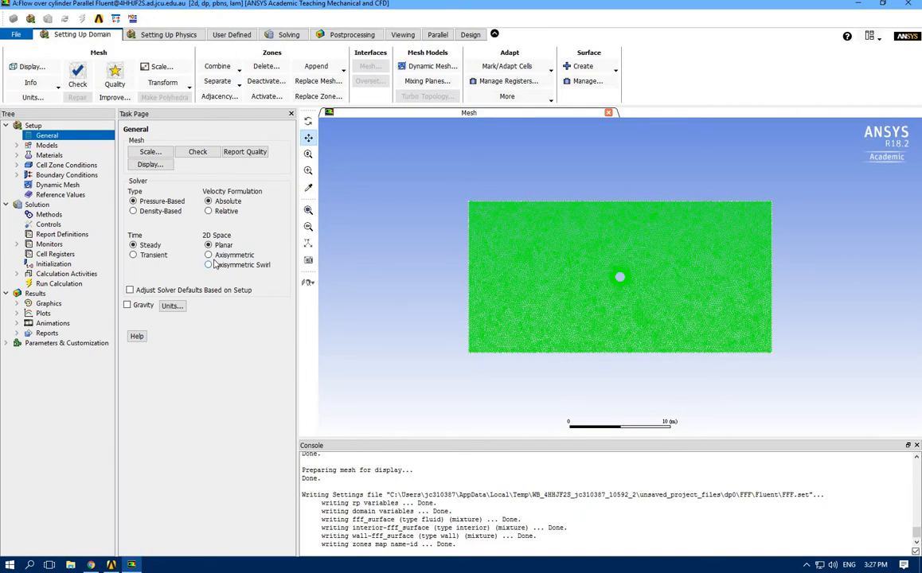
click(133, 255)
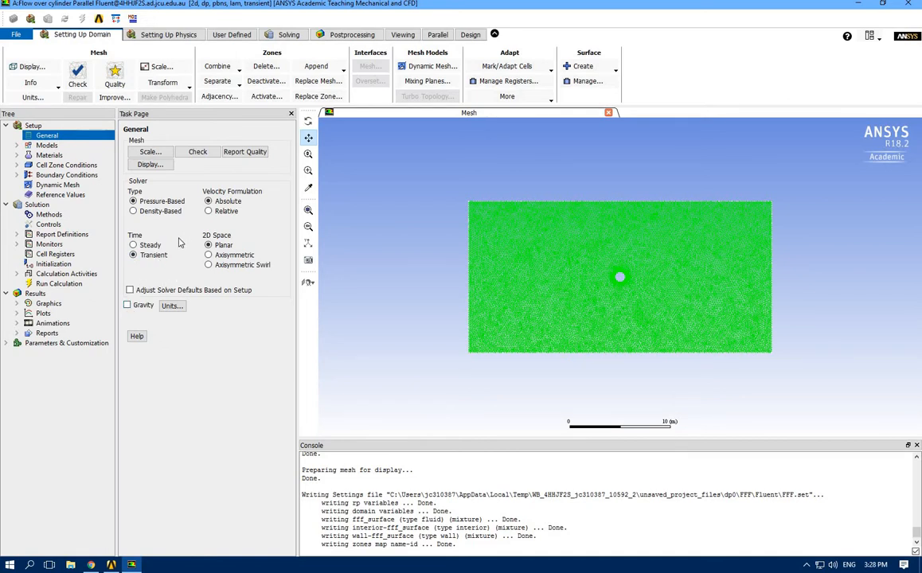
Review the available viscous models and close the dialog with the Laminar model kept
double_click(45, 145)
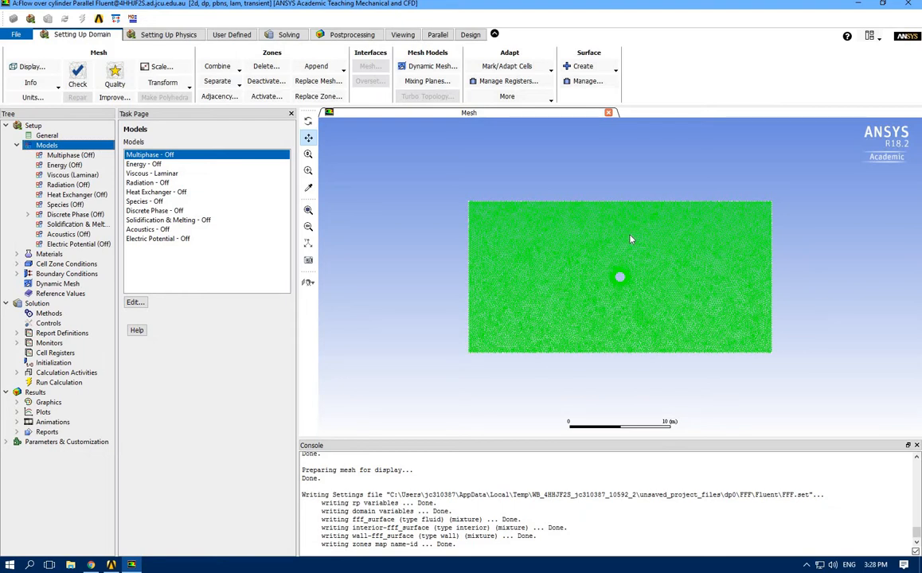
click(147, 173)
click(135, 302)
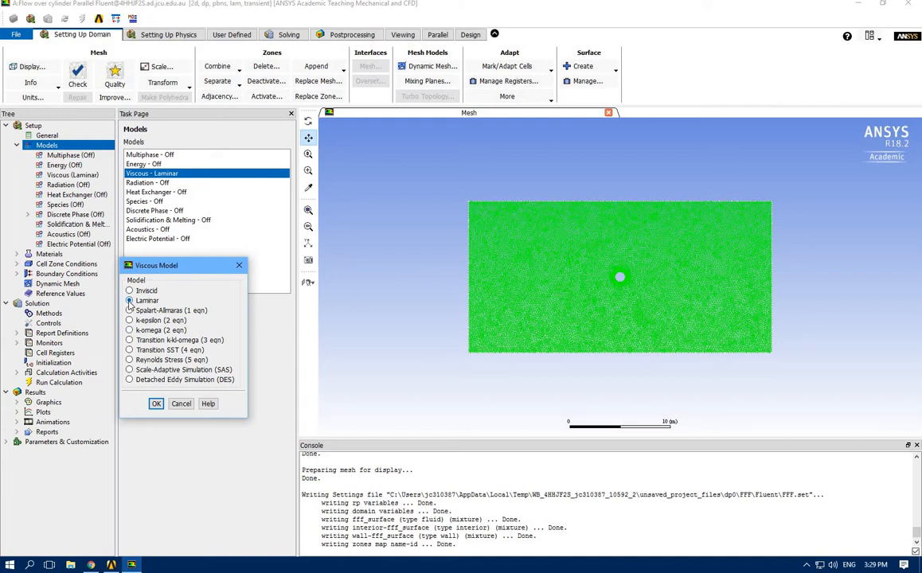
click(238, 265)
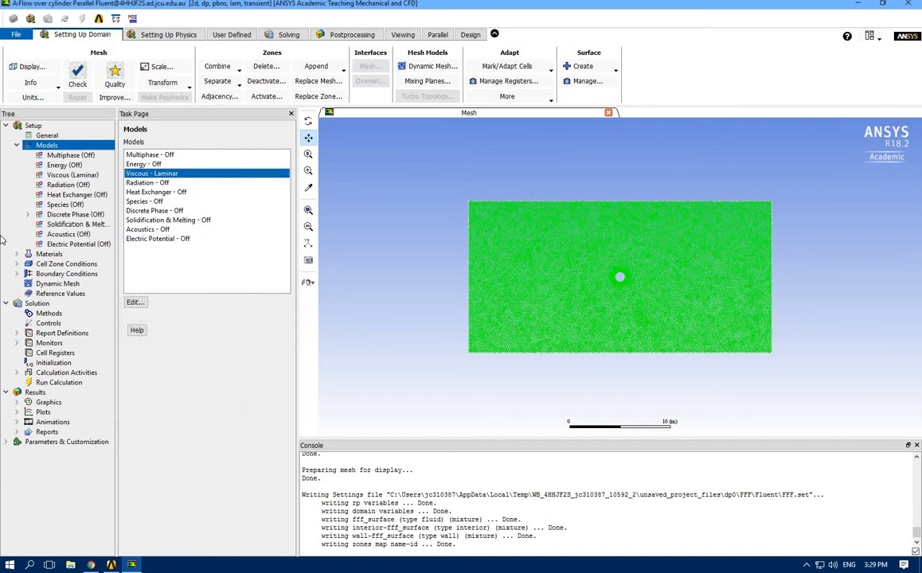
Open the air material for editing and examine water-liquid and water-vapor in the Fluent database without copying either
click(49, 254)
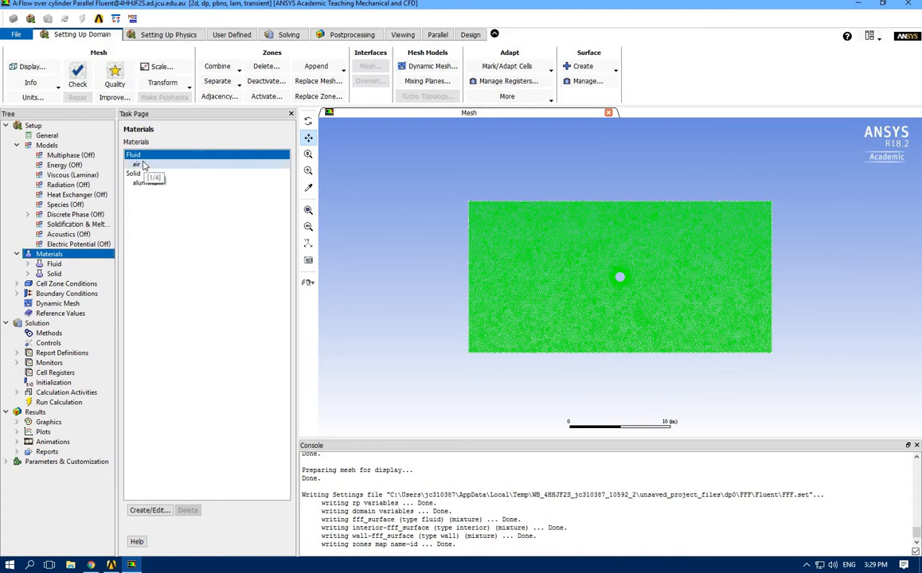
double_click(144, 165)
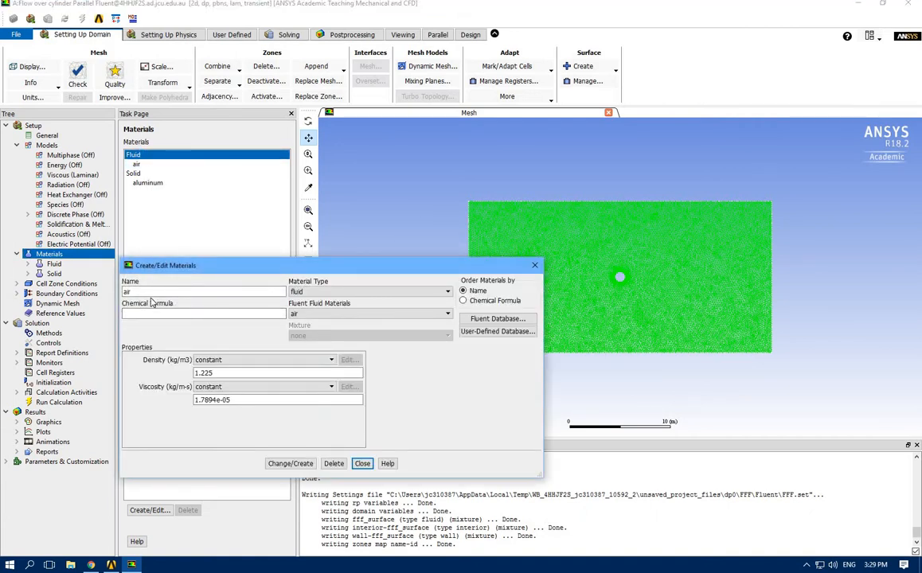
click(480, 320)
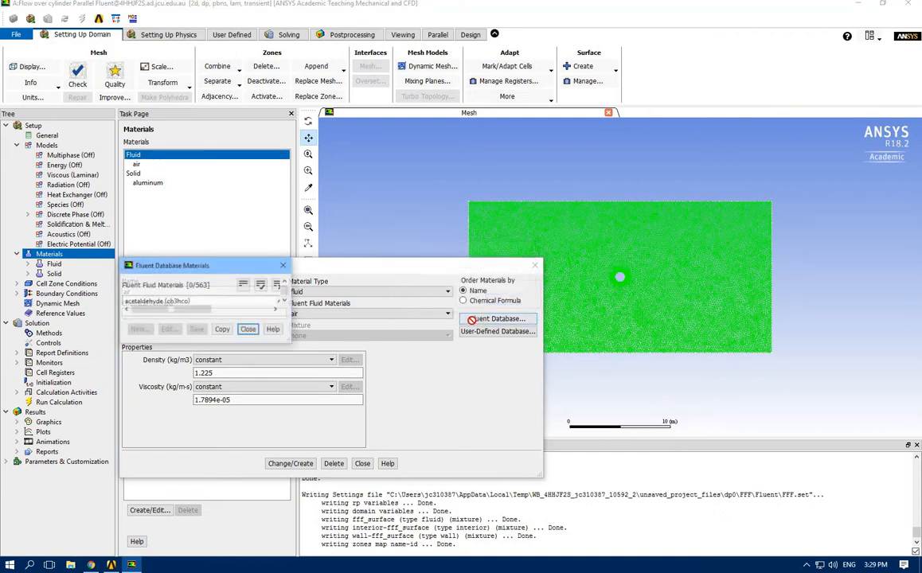
drag(280, 313, 279, 337)
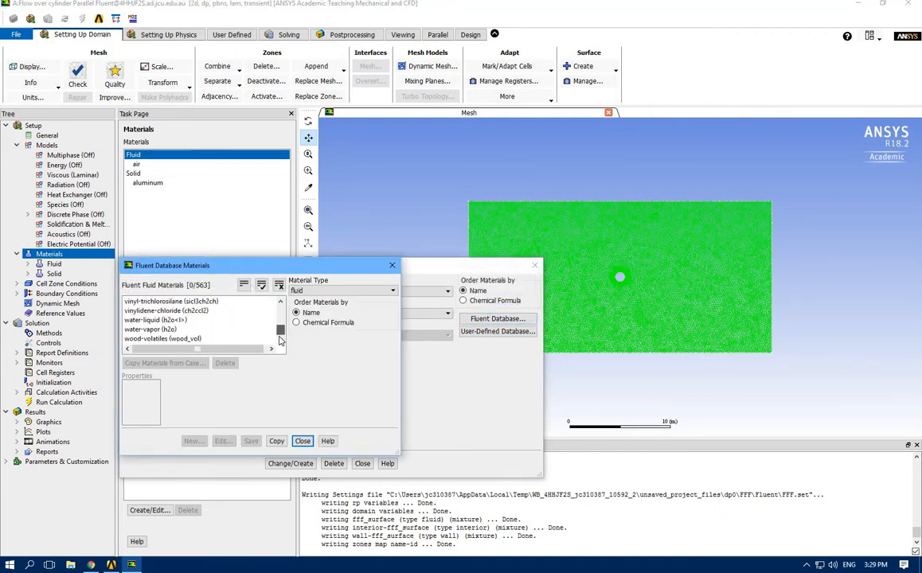
click(149, 320)
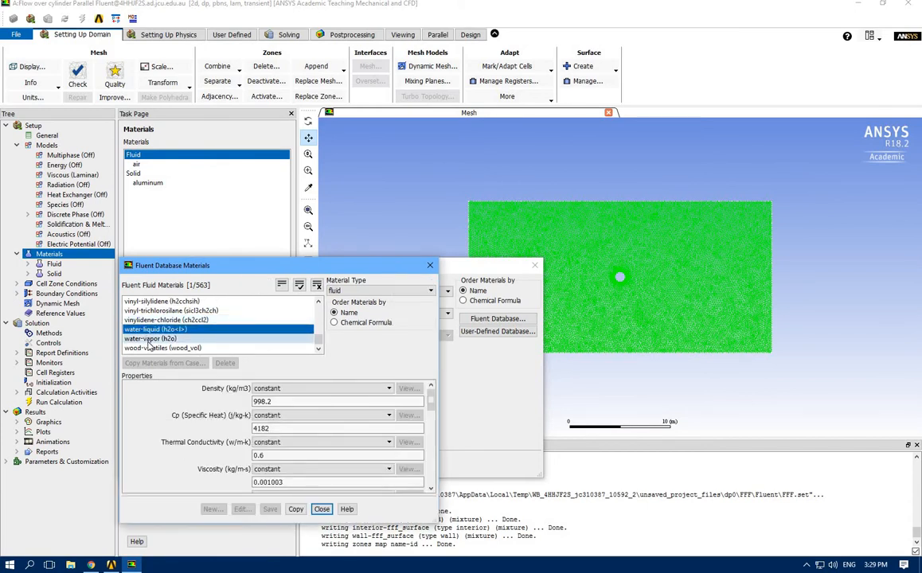
click(150, 338)
click(151, 329)
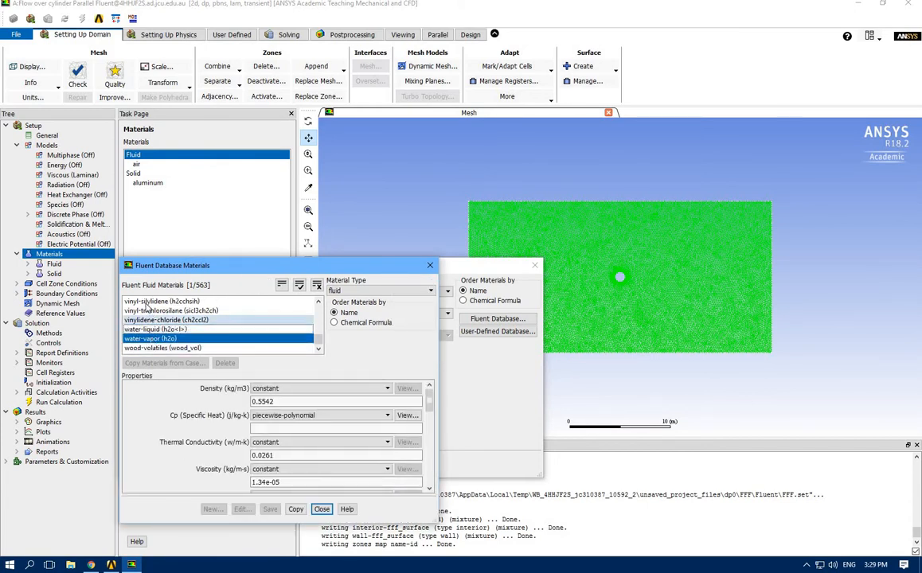
scroll(148, 310, up, 10)
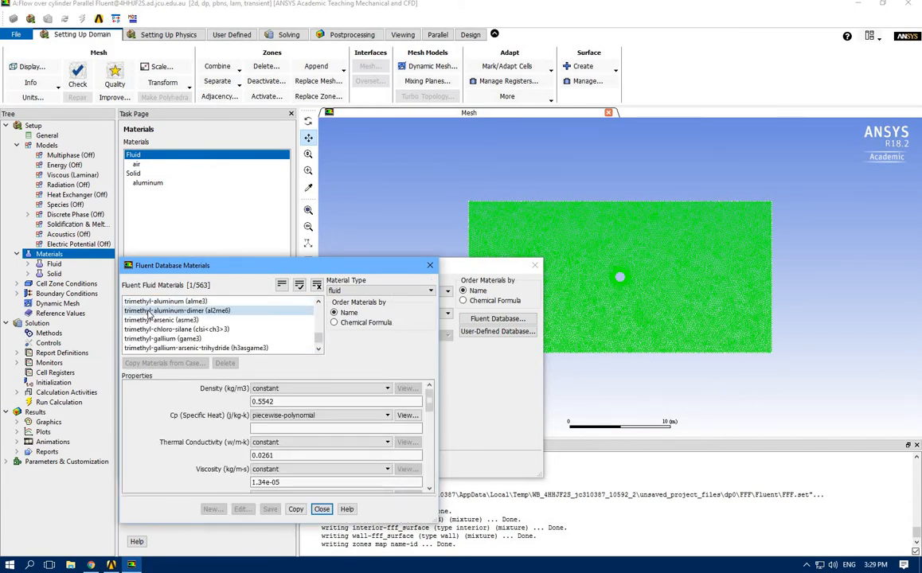
scroll(149, 315, up, 8)
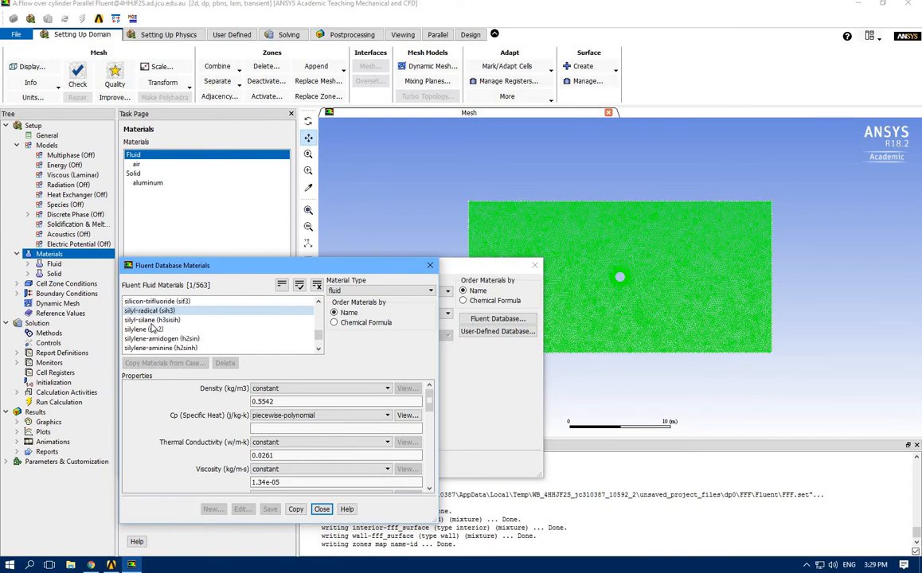
scroll(169, 334, down, 10)
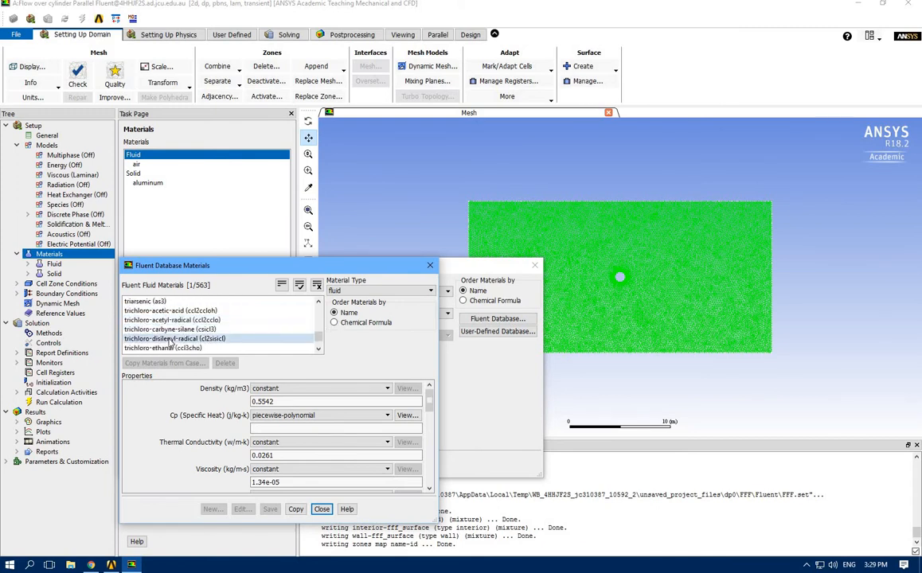
scroll(170, 340, down, 8)
click(148, 330)
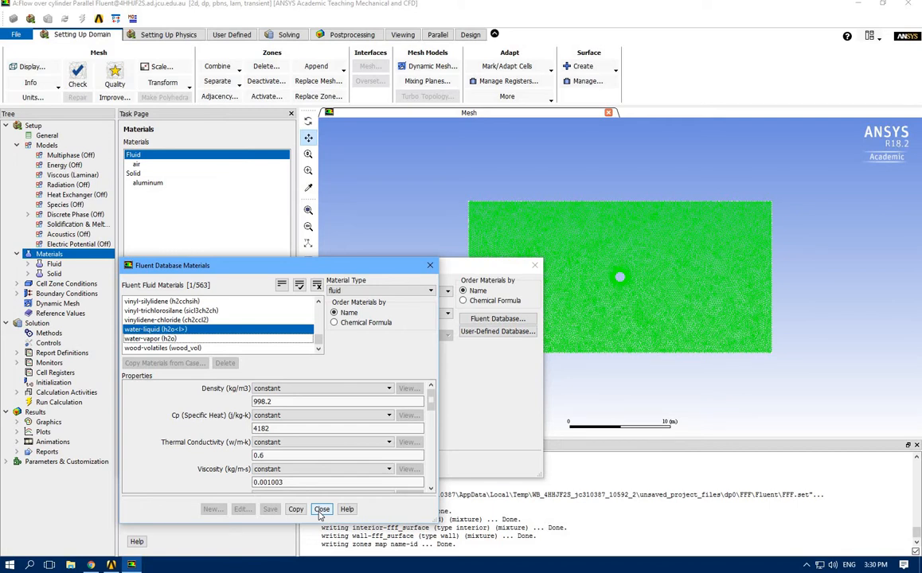
click(321, 510)
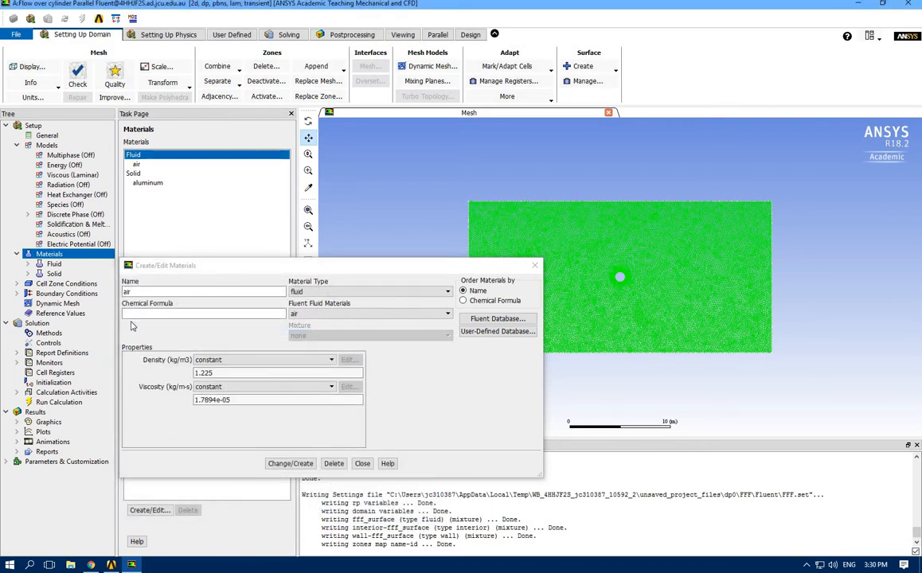
Rename the air material as myfluid and set its constant density to 1 kg/m3 and constant viscosity to 1 kg/m-s
drag(142, 291, 37, 258)
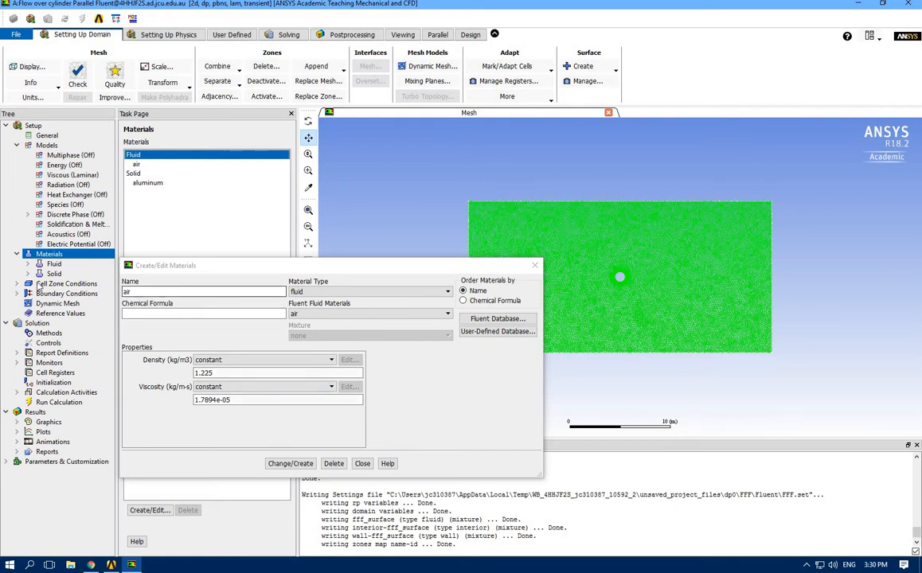
text(m)
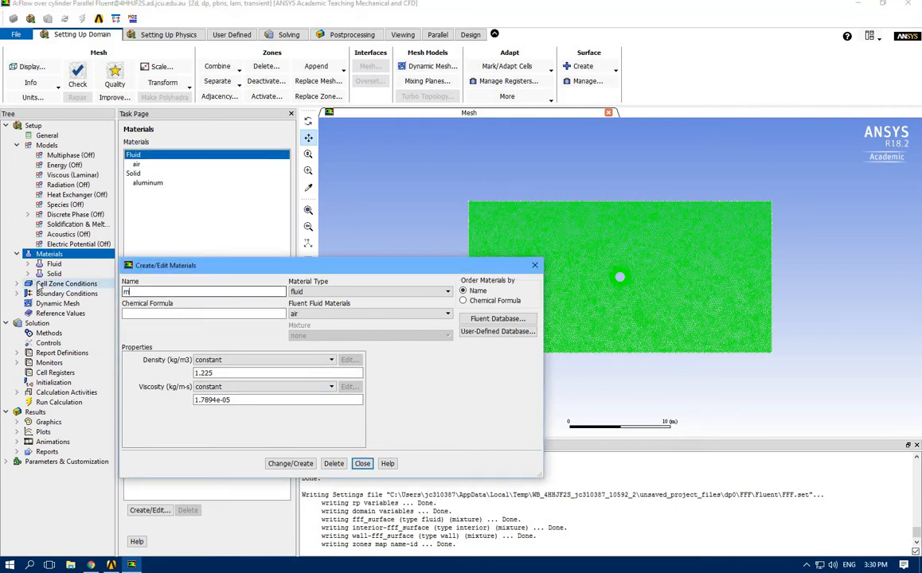
text(yfluid)
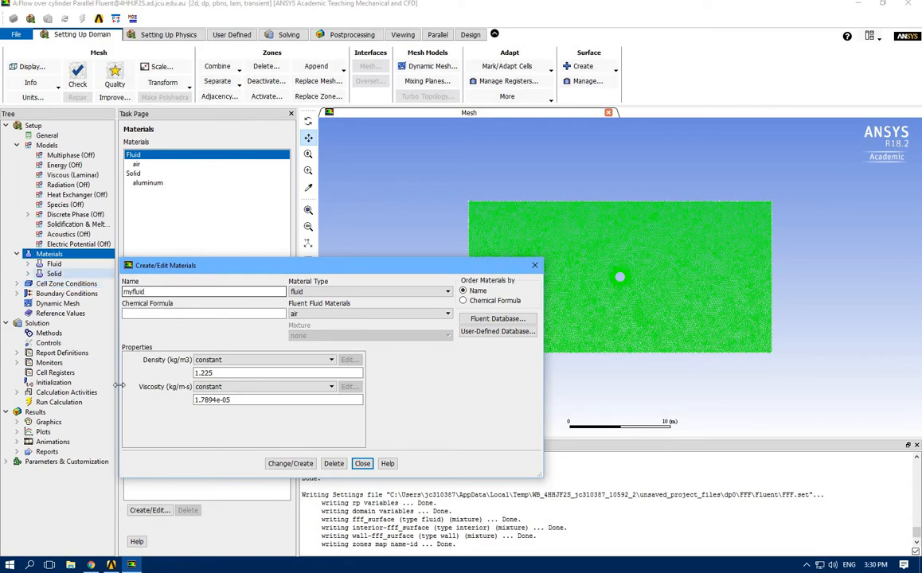
drag(234, 373, 174, 356)
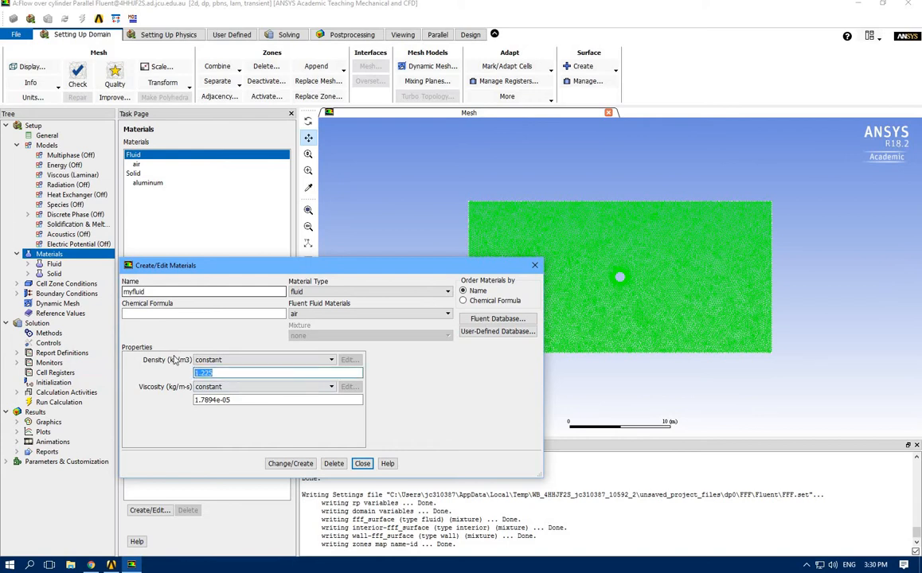
text(1)
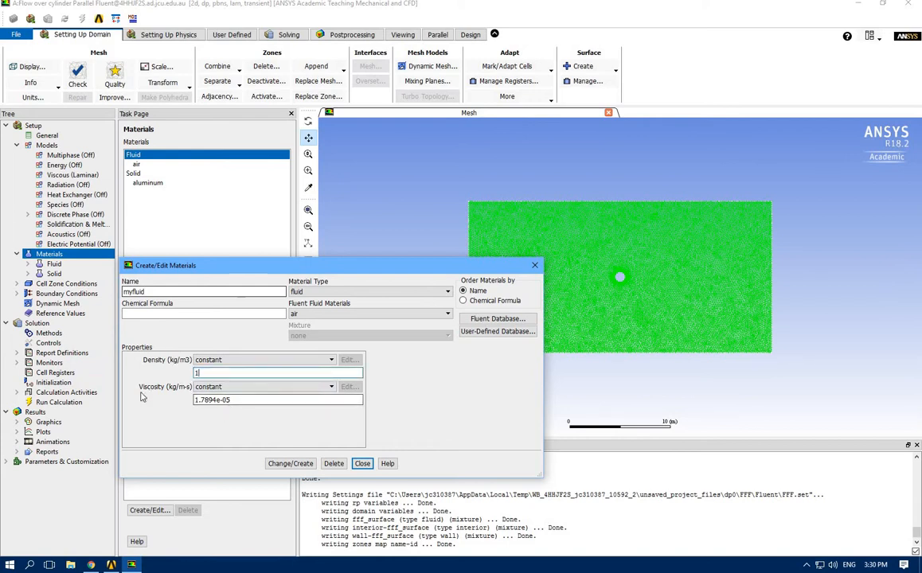
drag(239, 401, 145, 403)
text(1)
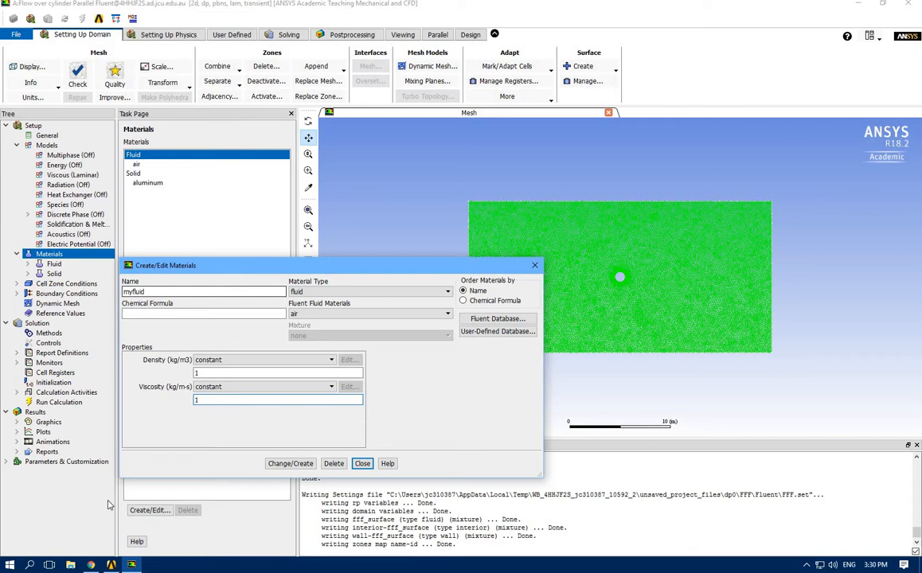
Switch to the browser to examine the Reynolds number formula image, and return to Fluent
click(92, 565)
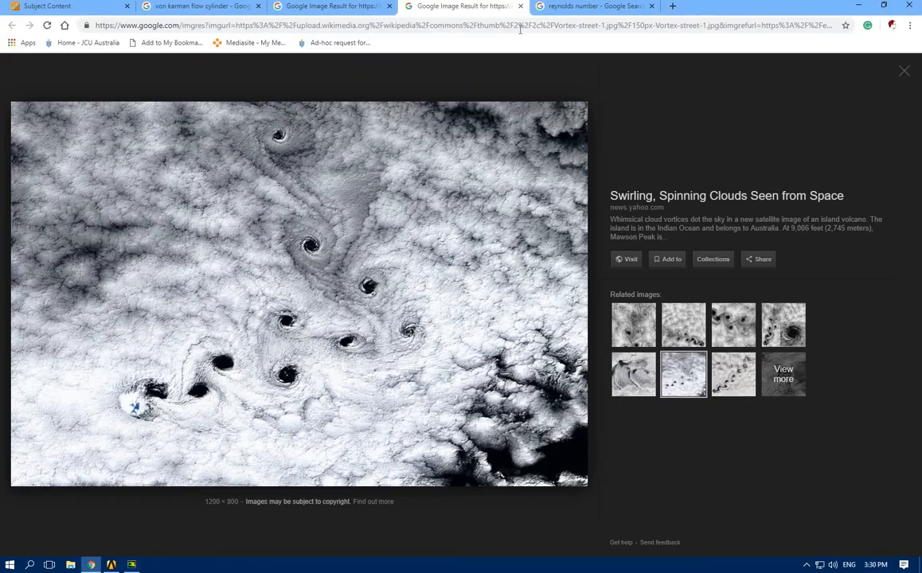
click(575, 7)
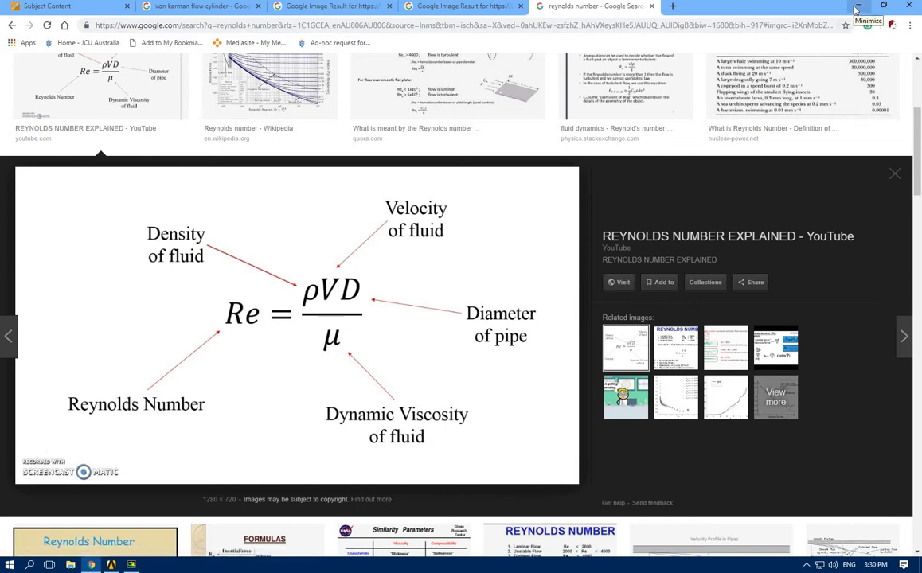
click(856, 10)
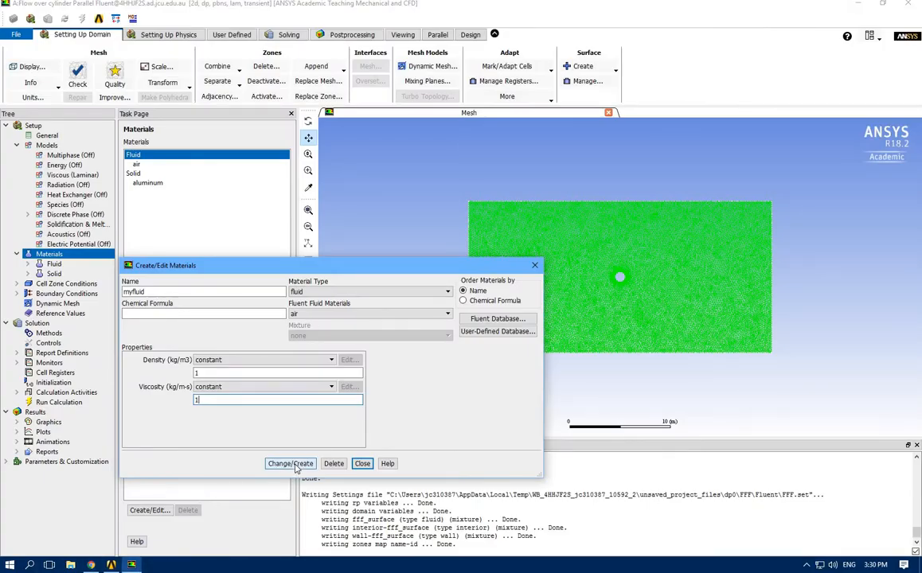
Apply the myfluid definition, overwriting air, and close the material editor with myfluid selected in the materials list
click(293, 464)
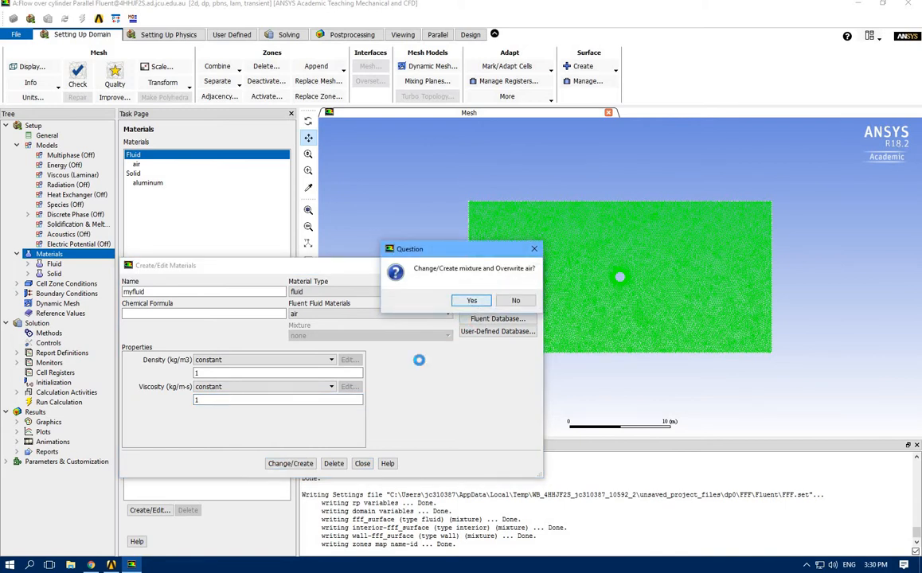
key(Return)
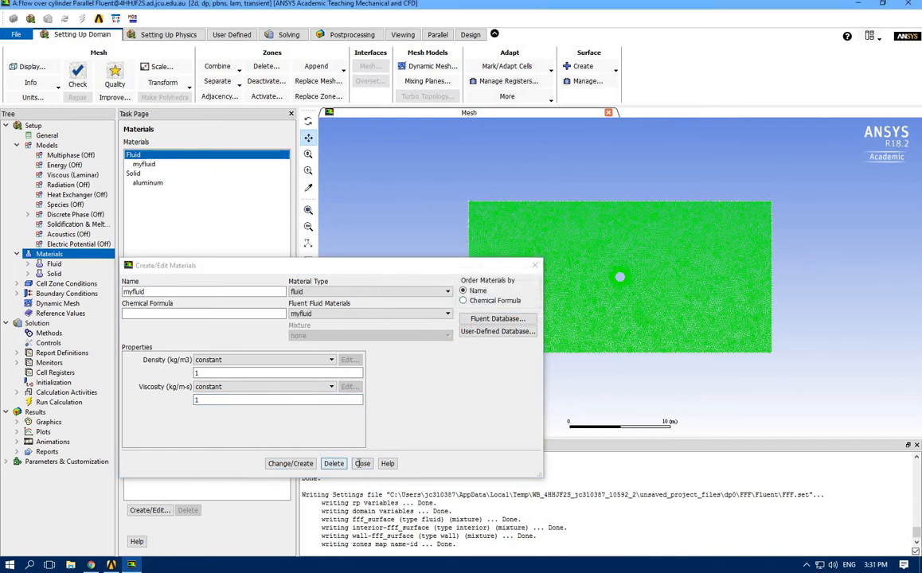
click(362, 464)
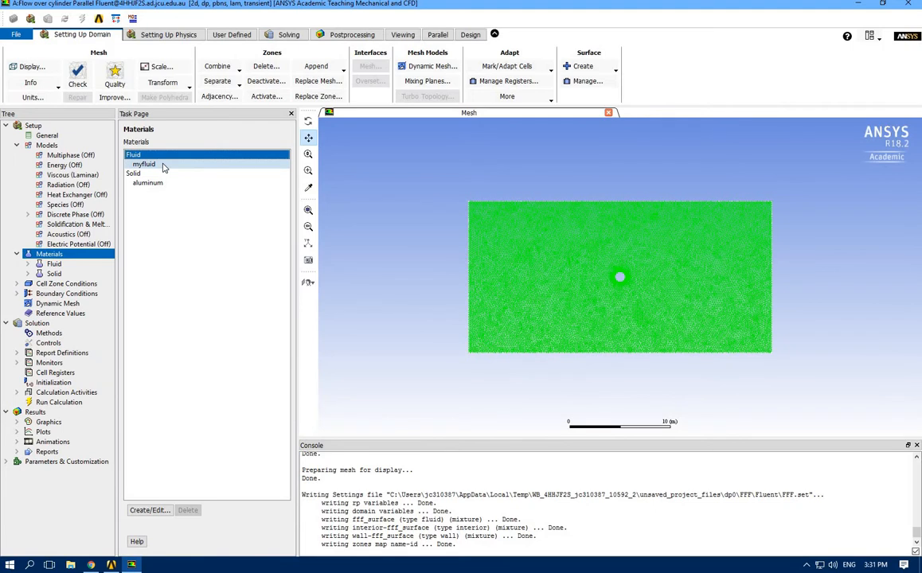
click(153, 166)
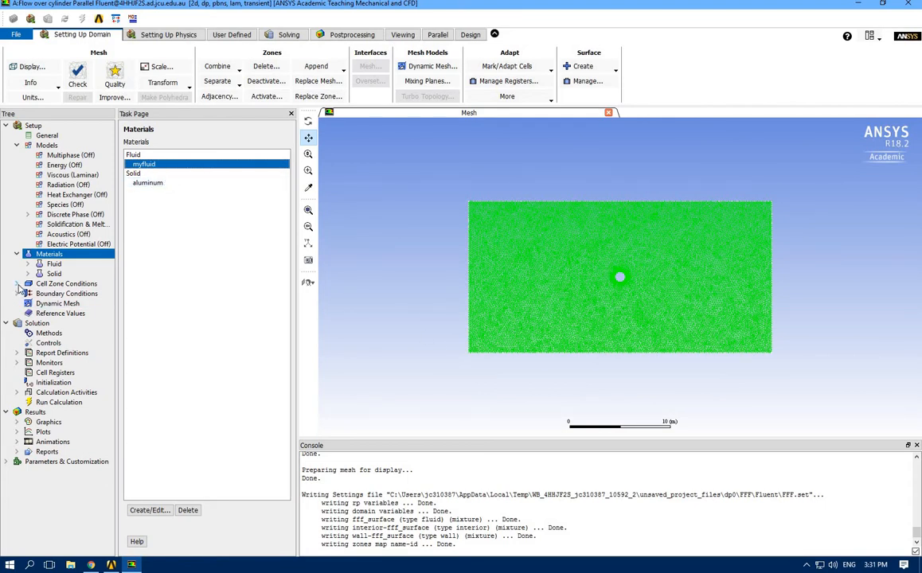
Assign myfluid as the material of the fff_surface cell zone and accept the zone settings
click(17, 146)
click(18, 155)
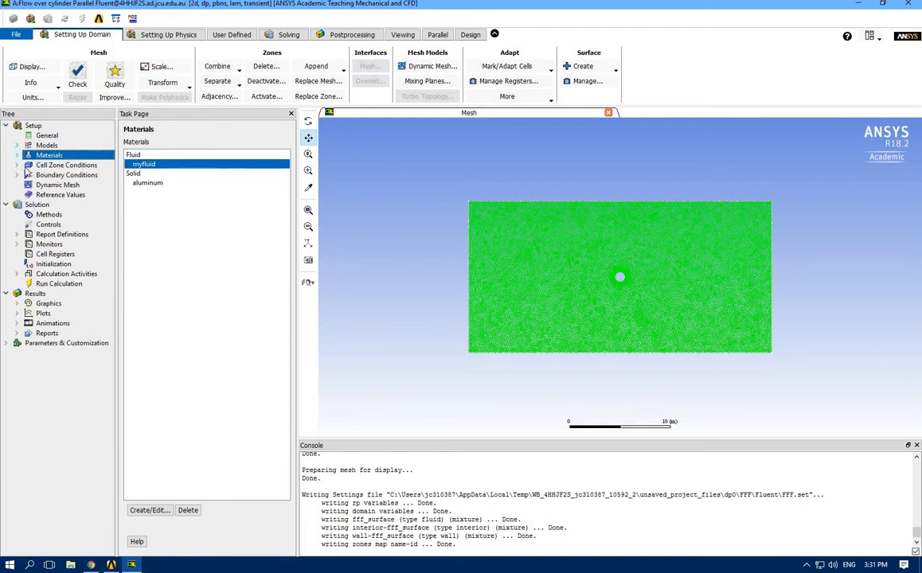
click(17, 165)
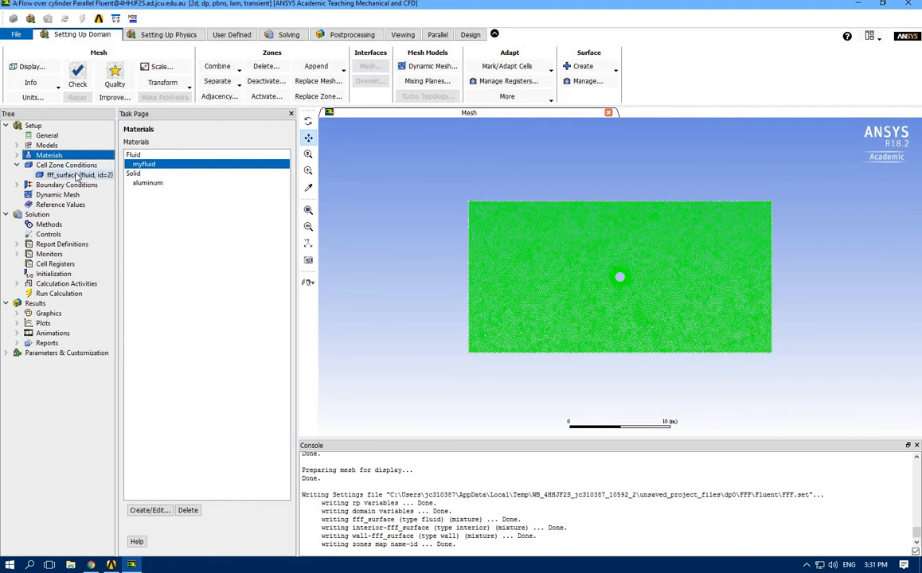
double_click(76, 175)
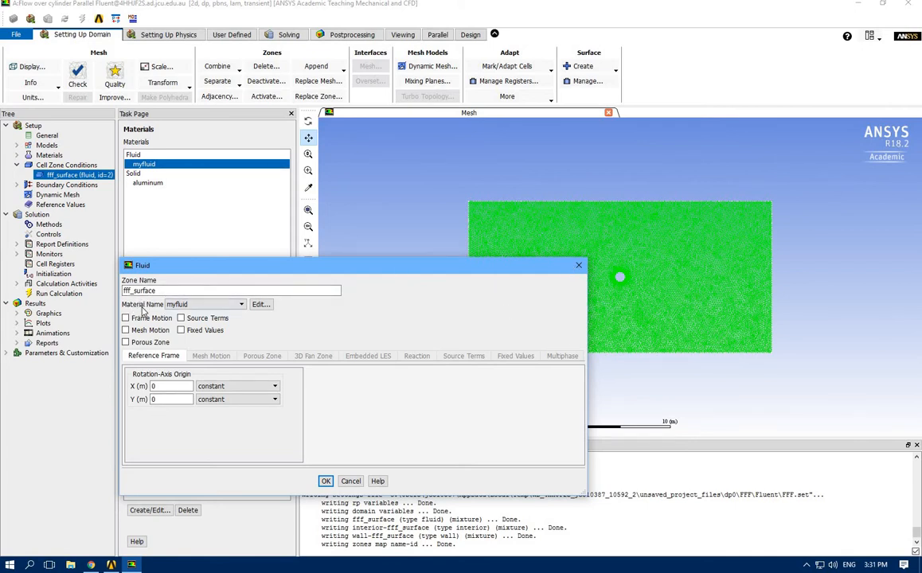
click(184, 308)
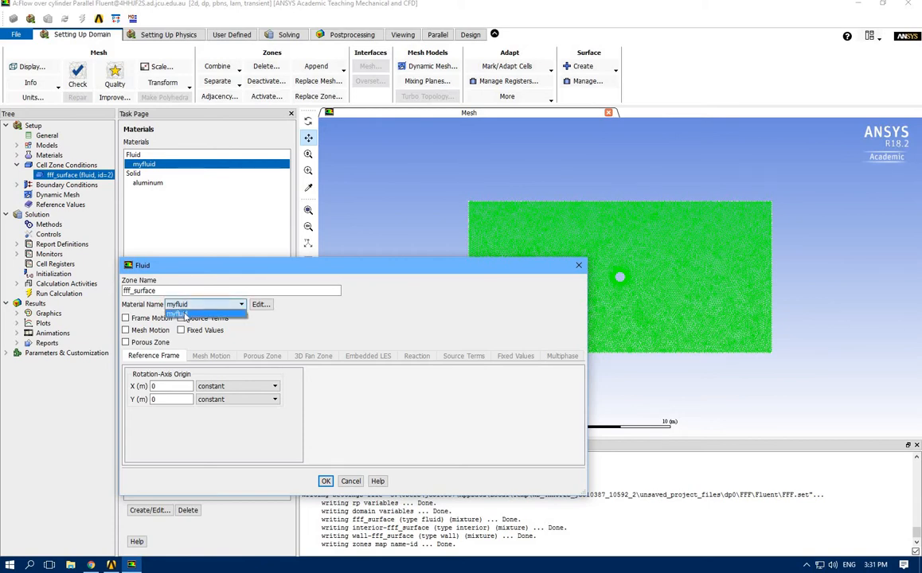
click(188, 313)
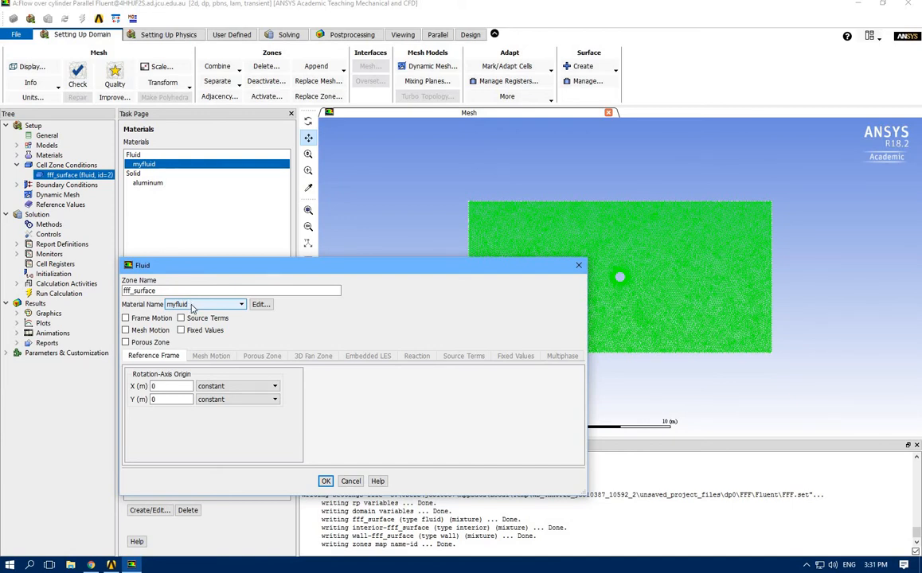
click(326, 481)
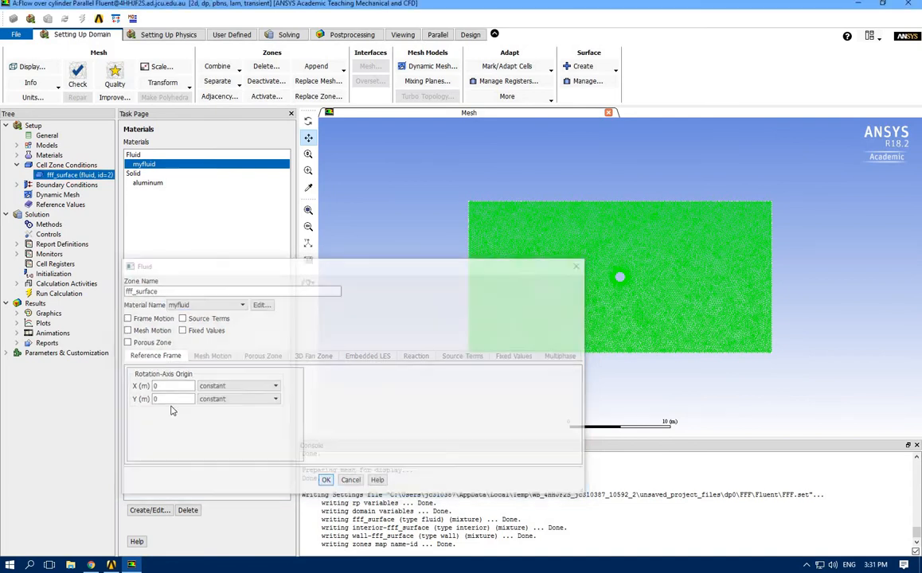
click(17, 165)
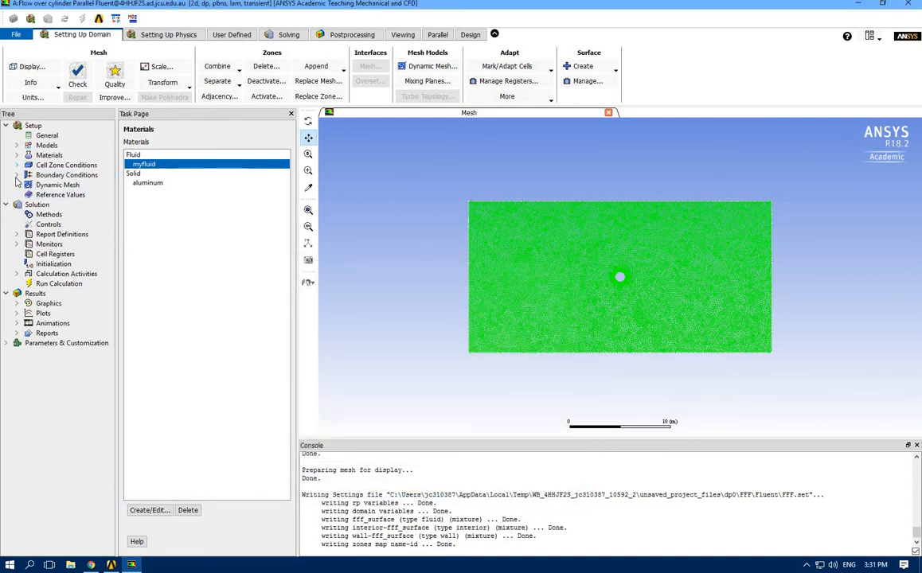
Check the boundary condition zones, close Fluent, and reopen the Mesh component of the Flow over cylinder system in a maximized window
click(17, 175)
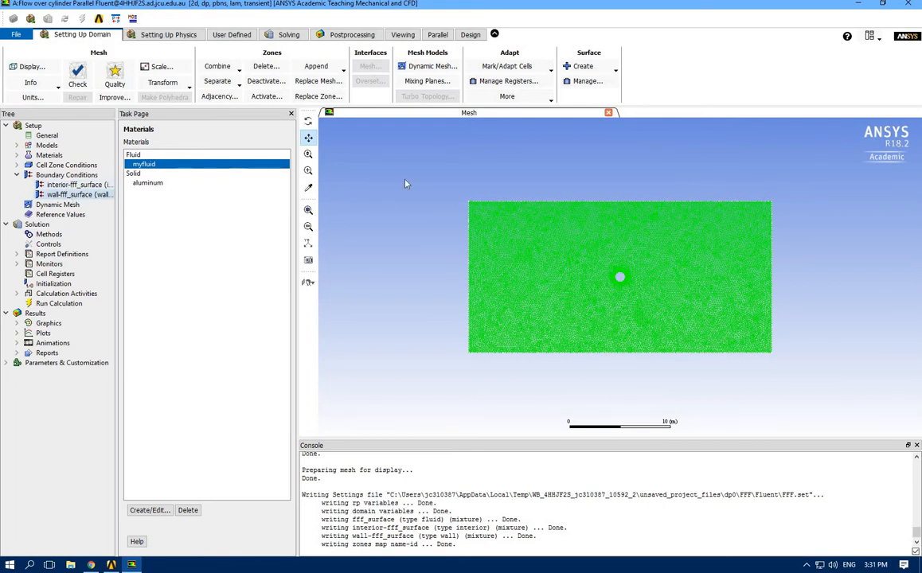
click(907, 4)
click(469, 296)
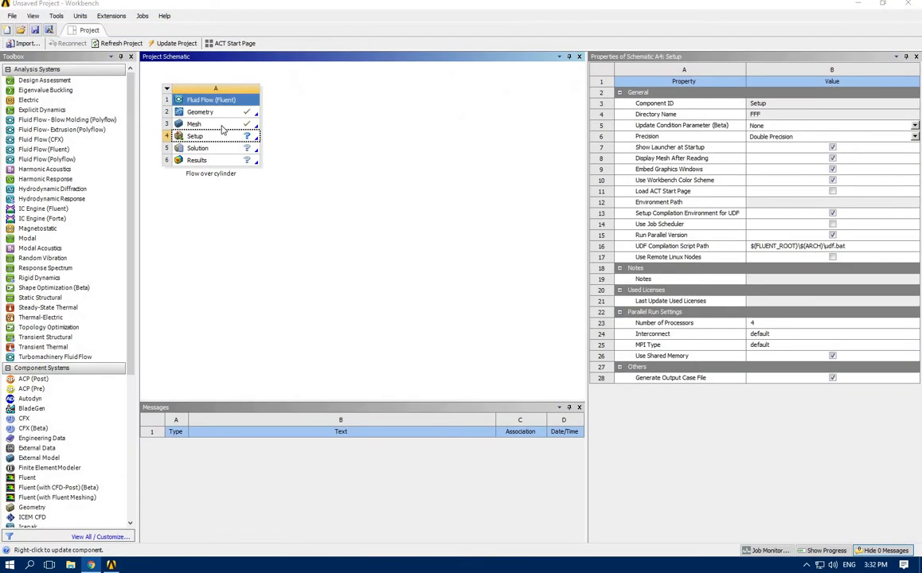
double_click(223, 126)
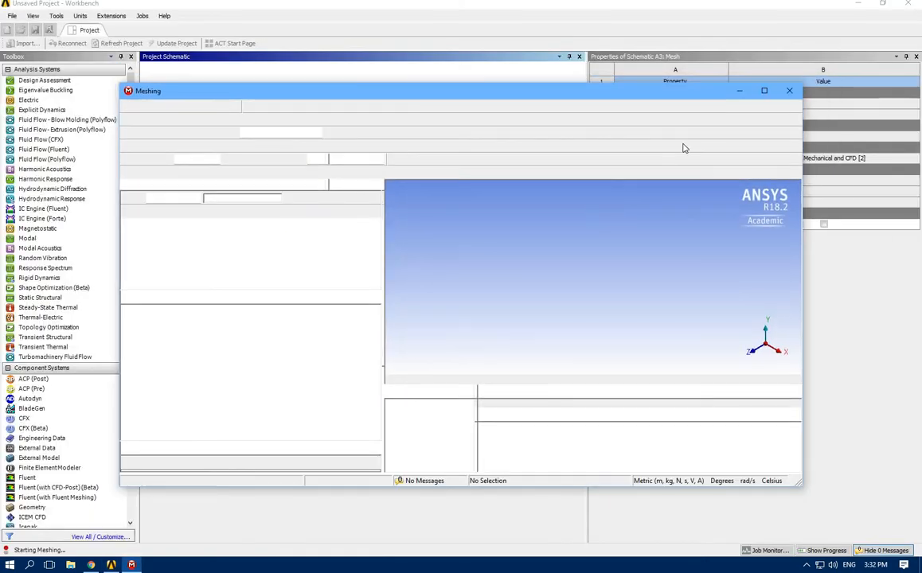
click(765, 91)
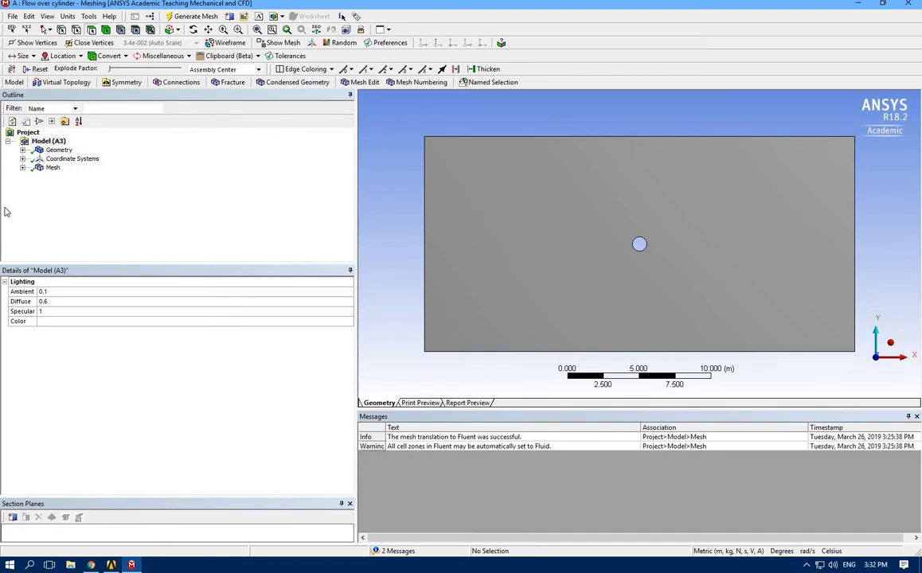
Create a named selection called Inlet from the left vertical edge of the rectangular domain
click(22, 167)
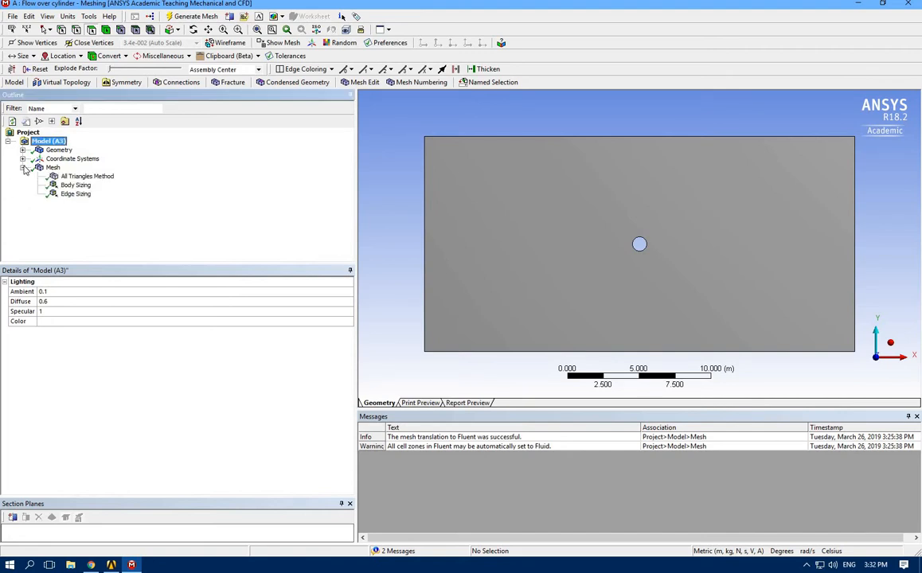
click(22, 158)
click(23, 149)
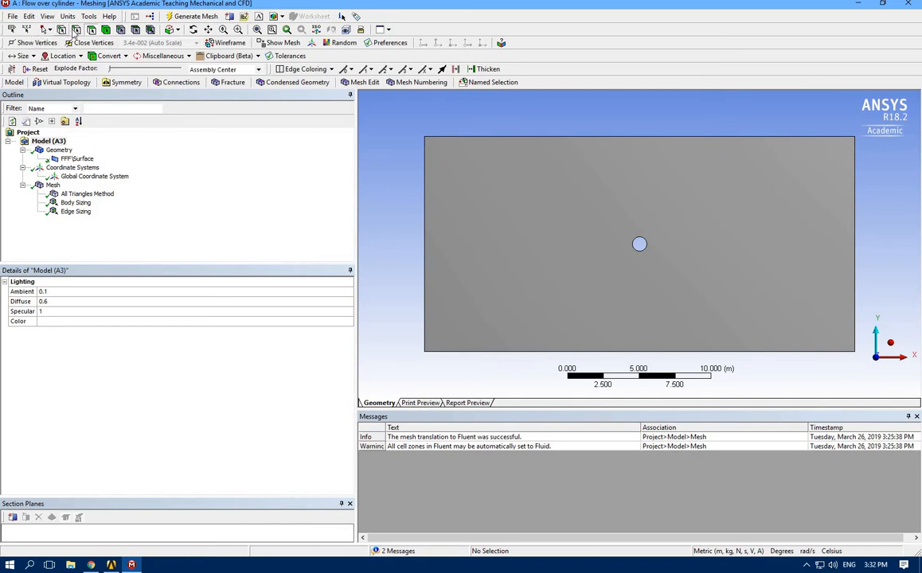
click(424, 242)
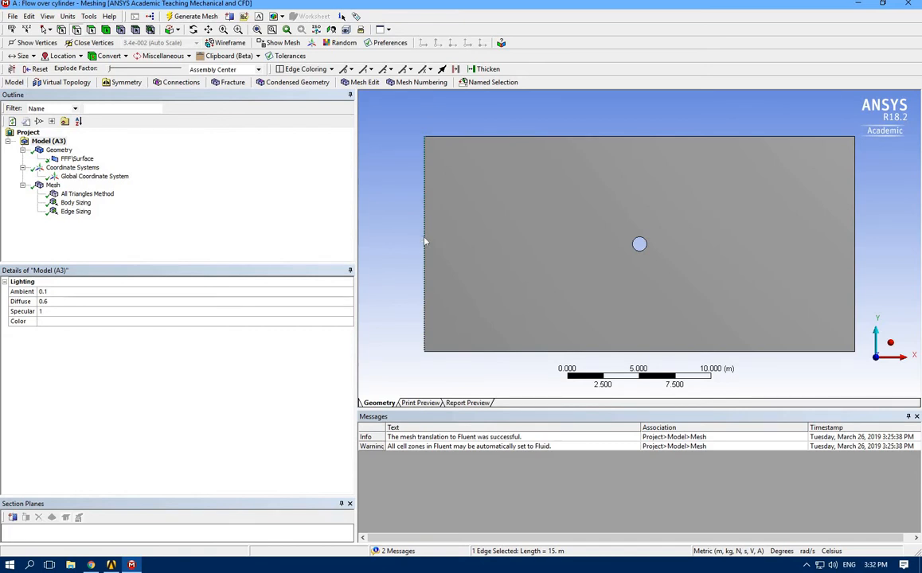
right_click(424, 241)
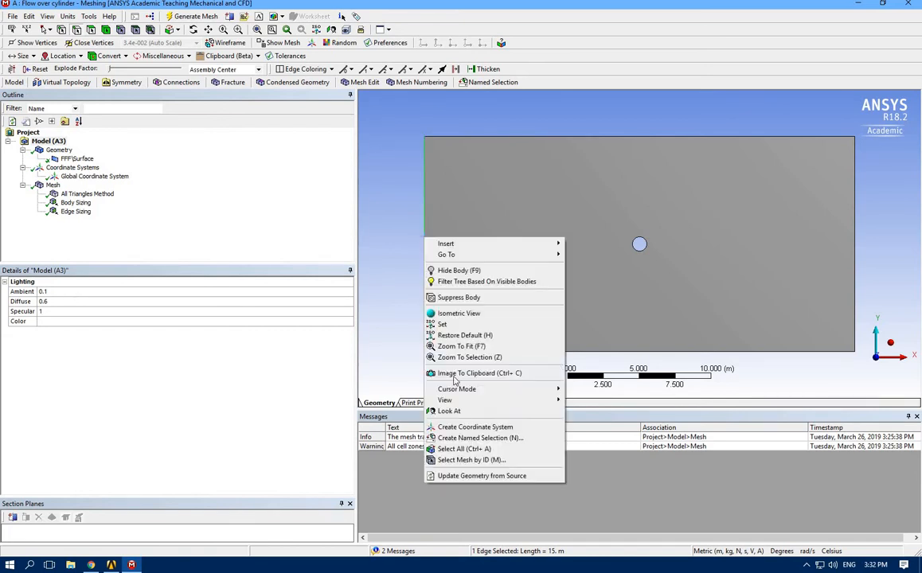
click(481, 438)
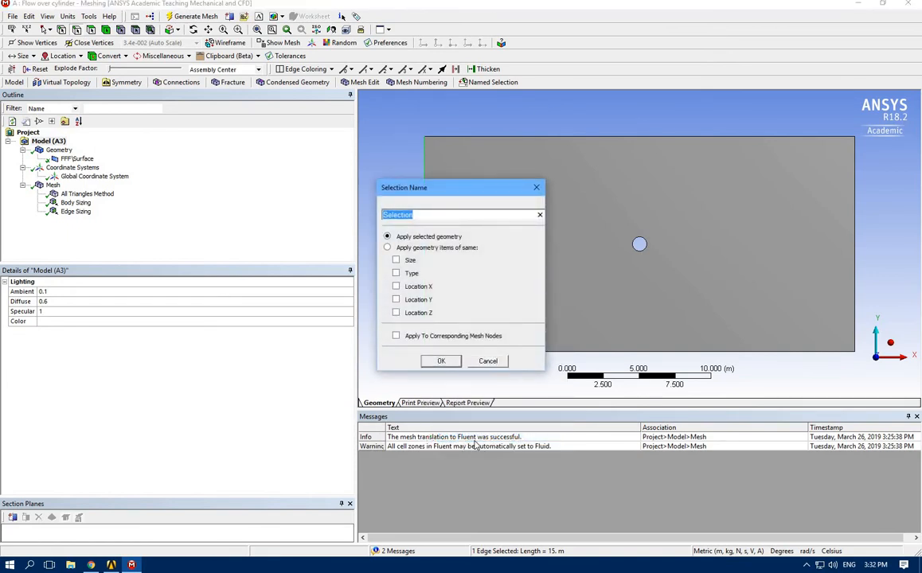
key(BackSpace)
text(Inlet)
click(441, 361)
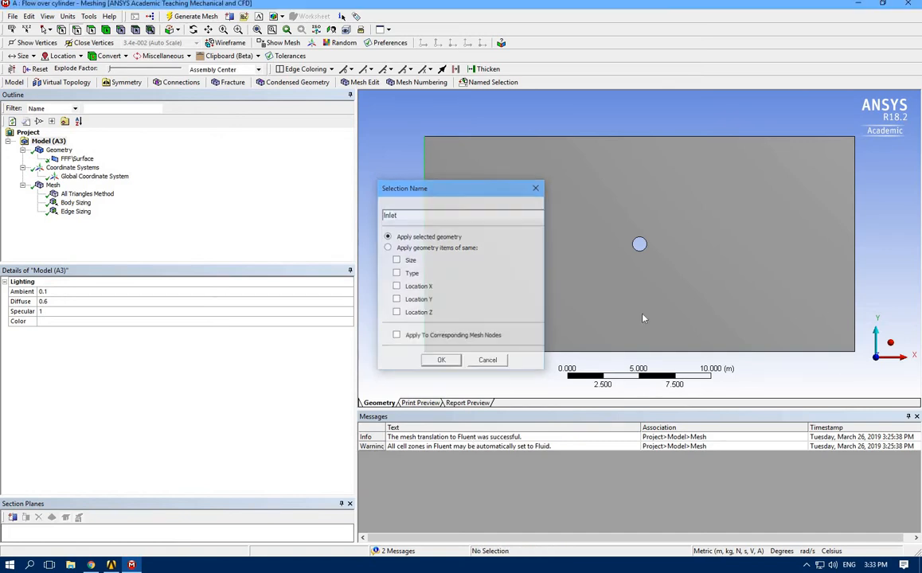
Create a named selection called Outlet from the right vertical edge of the domain
right_click(856, 236)
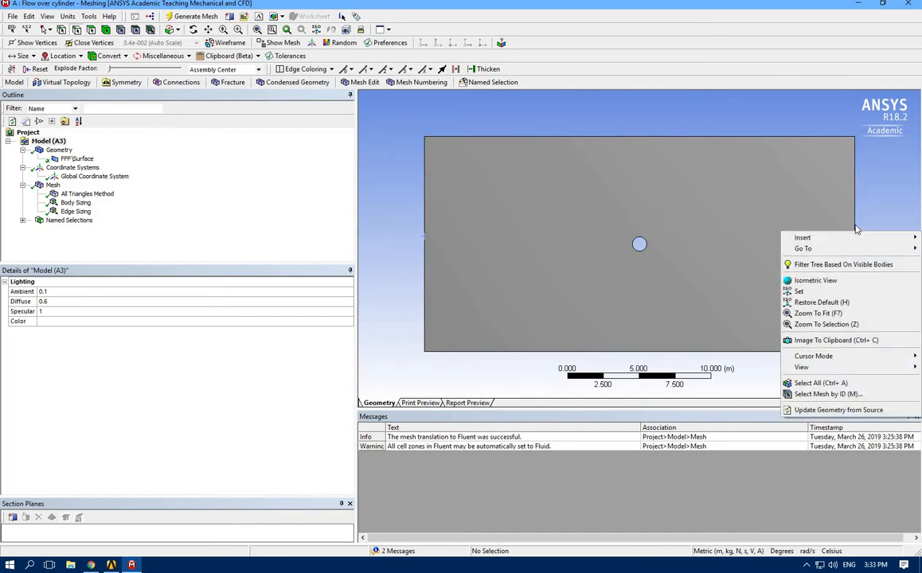
click(858, 231)
right_click(856, 230)
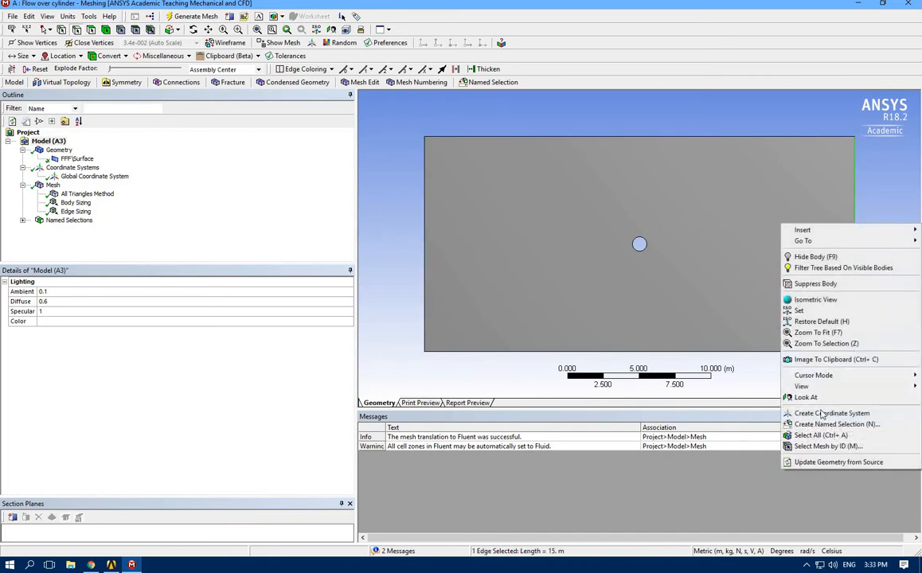
click(823, 425)
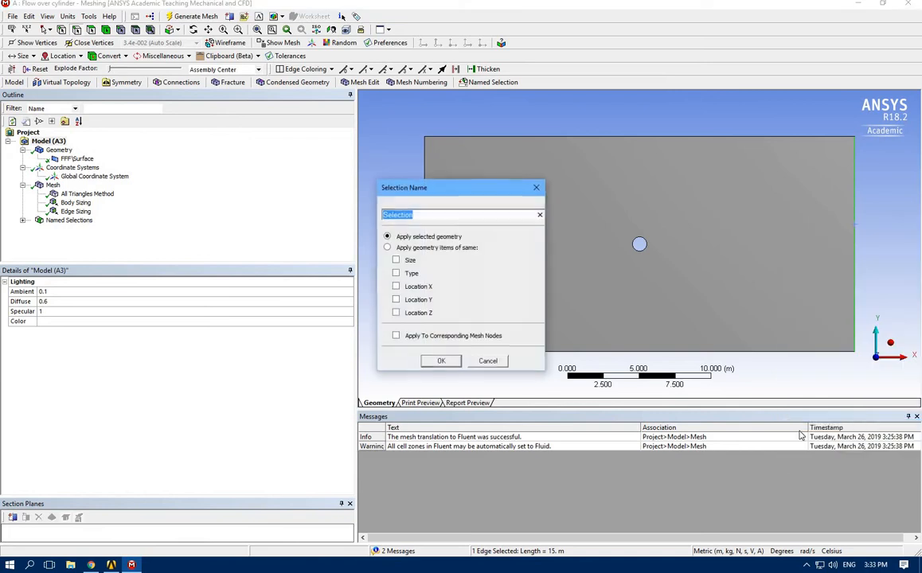
text(O)
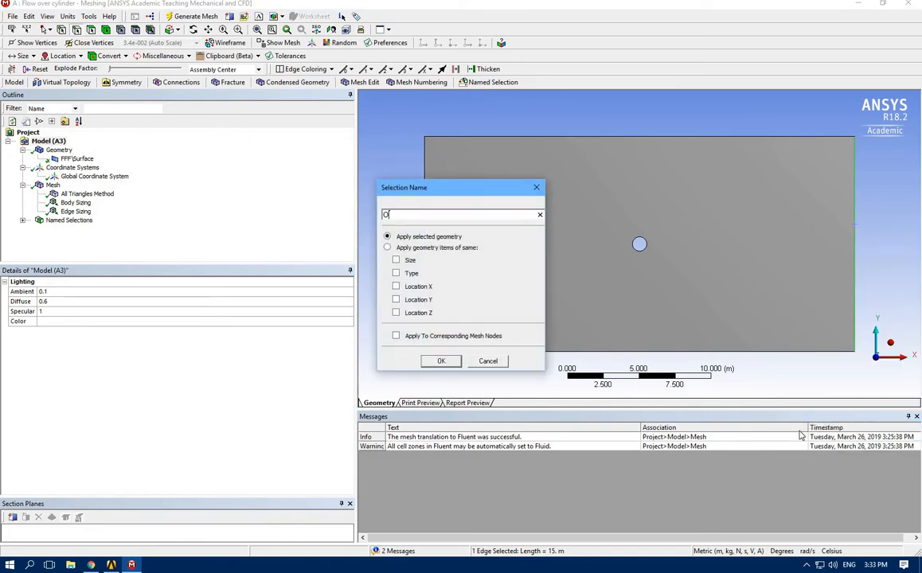
text(utlet)
click(482, 362)
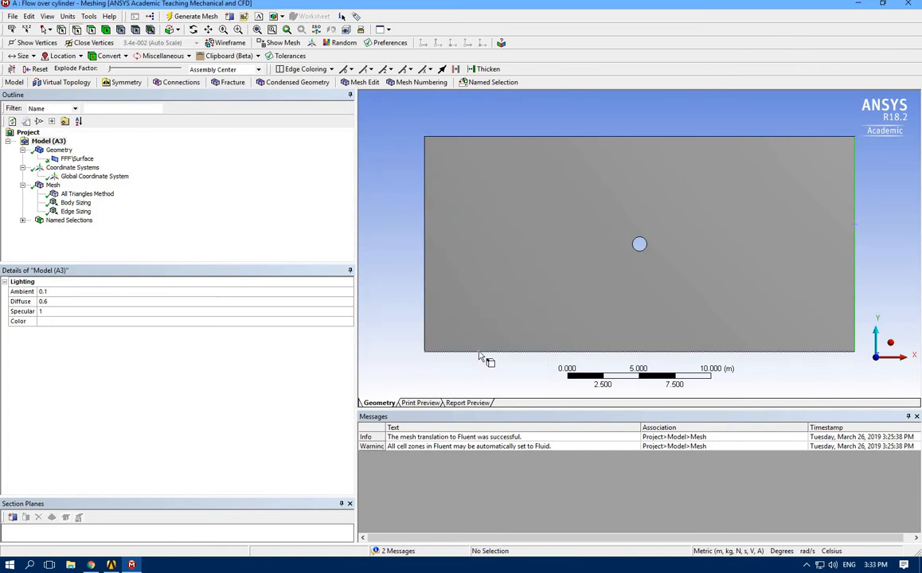
Create a named selection called walls from both the bottom and top edges of the domain
click(480, 354)
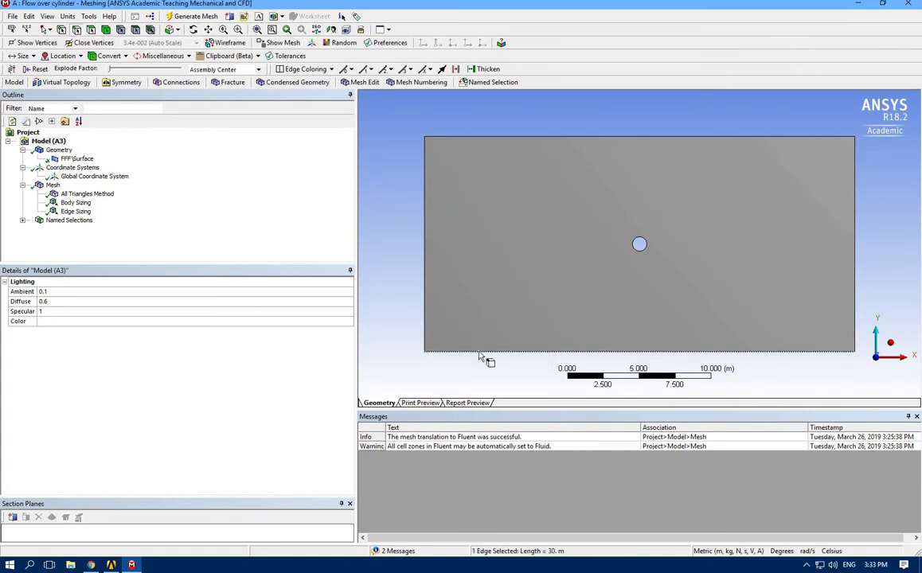
ctrl+click(509, 140)
right_click(508, 141)
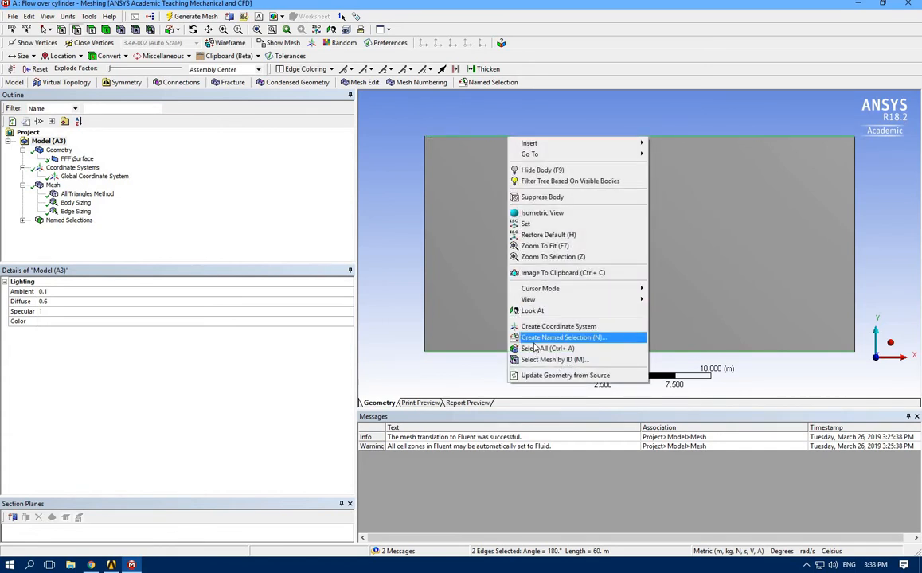
click(538, 342)
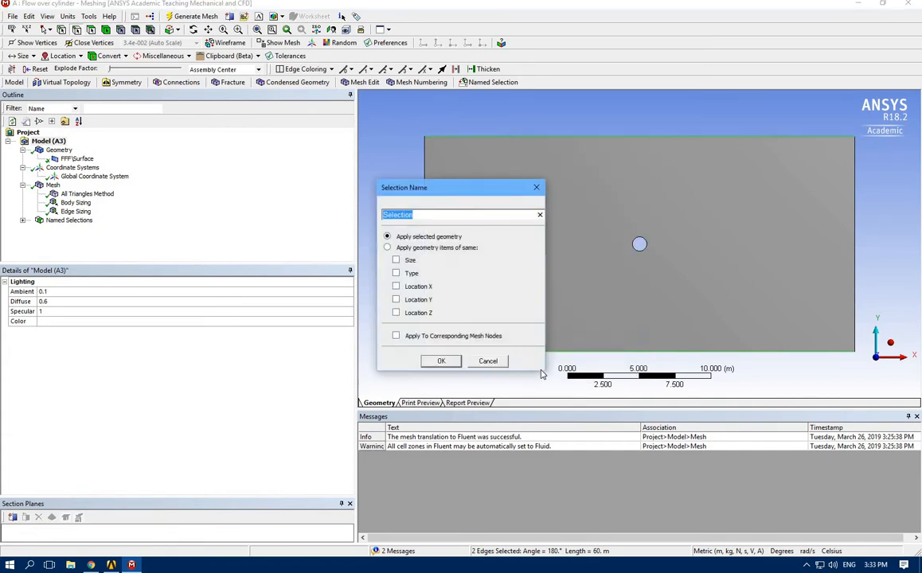
text(walls)
click(440, 360)
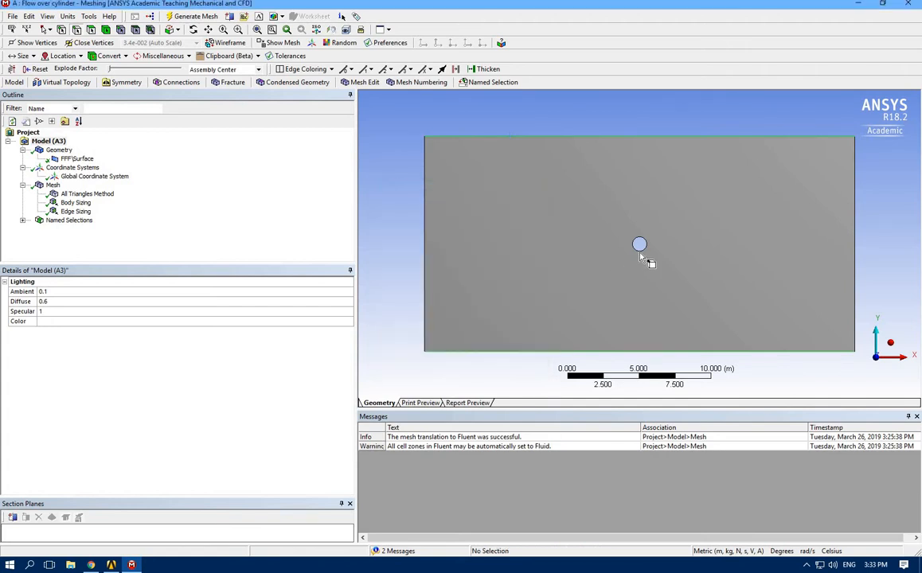
Create a named selection called Cylinder from the circular edge at the domain's centre
click(640, 249)
right_click(641, 252)
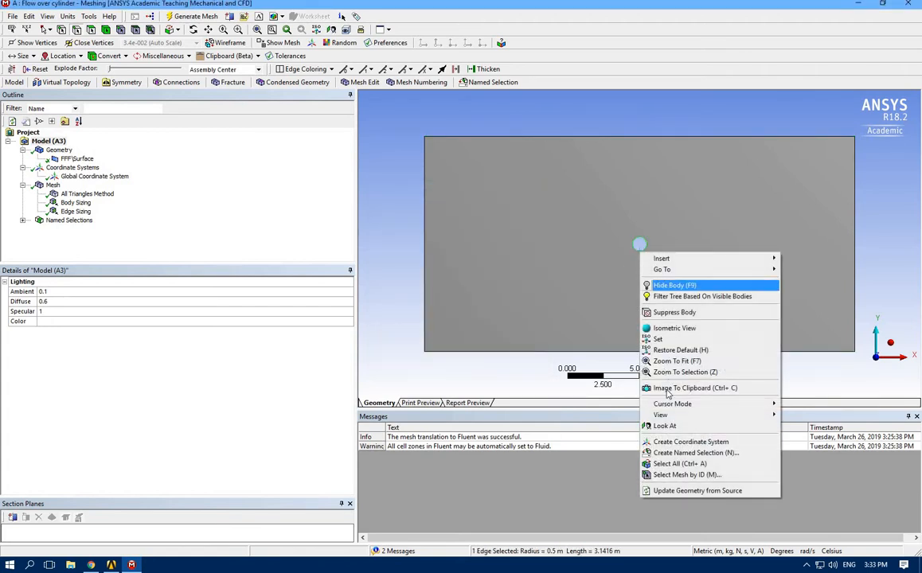
click(673, 453)
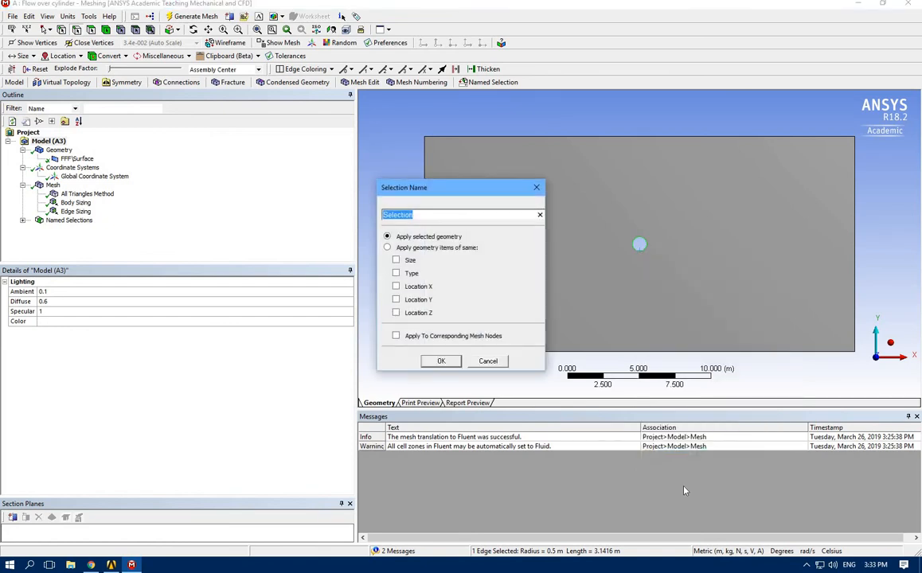
text(Cylinder)
click(443, 362)
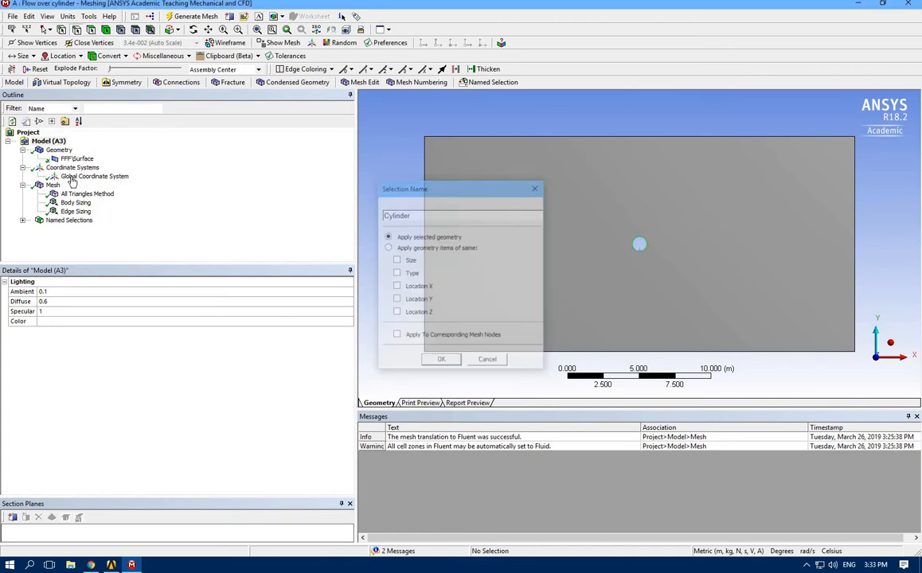
Examine the Inlet, Outlet, walls and Cylinder named selections one by one to check their edges
click(23, 220)
click(66, 230)
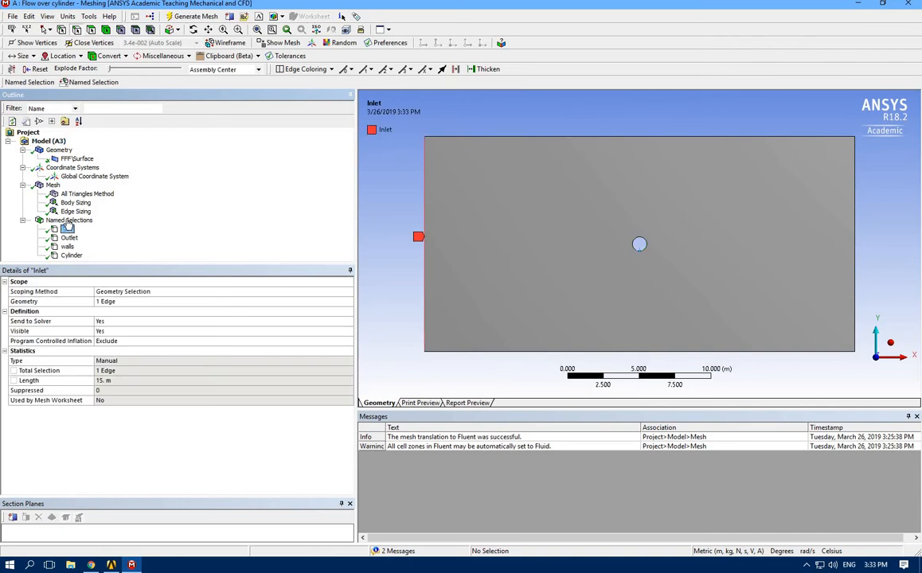
click(69, 220)
click(67, 229)
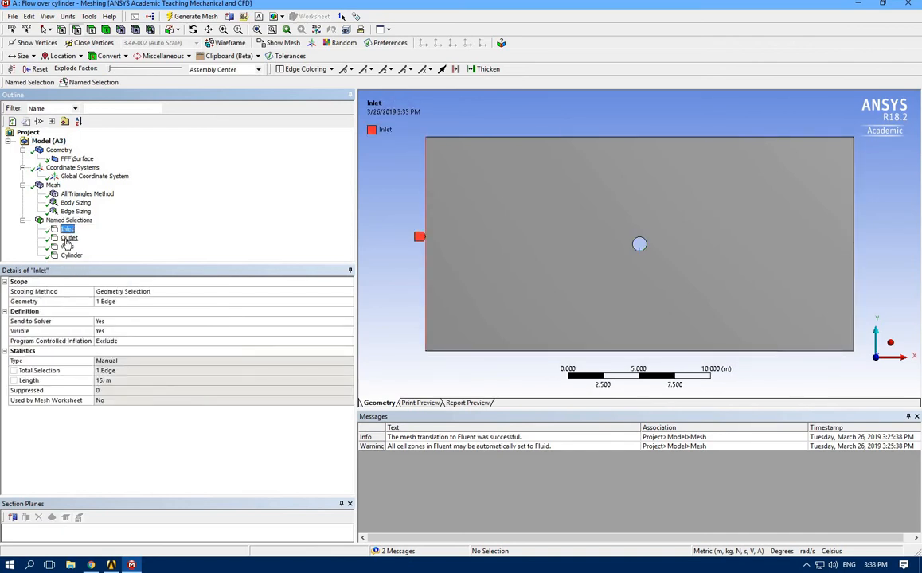
click(68, 238)
click(67, 247)
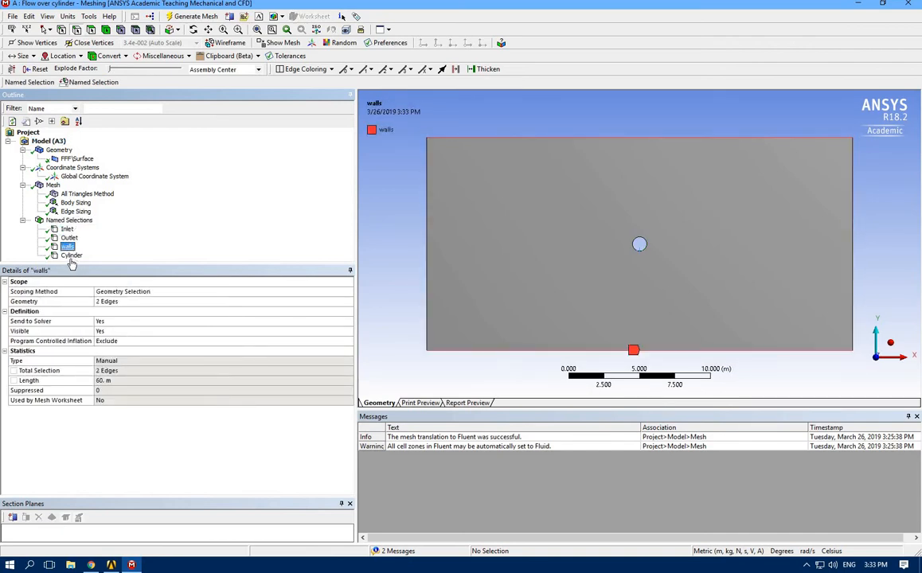
click(71, 255)
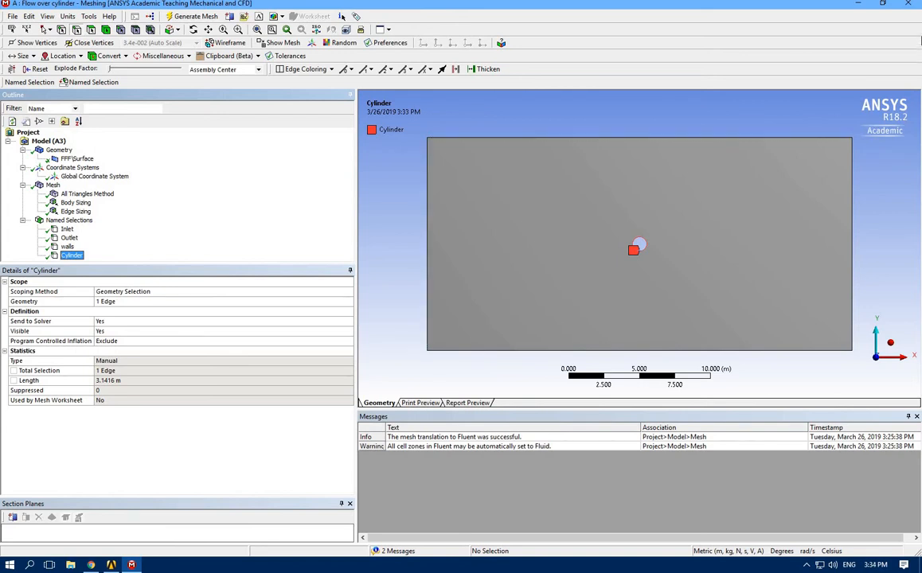
Close the mesh editor and update the Mesh component of the Flow over cylinder system in Workbench
click(909, 8)
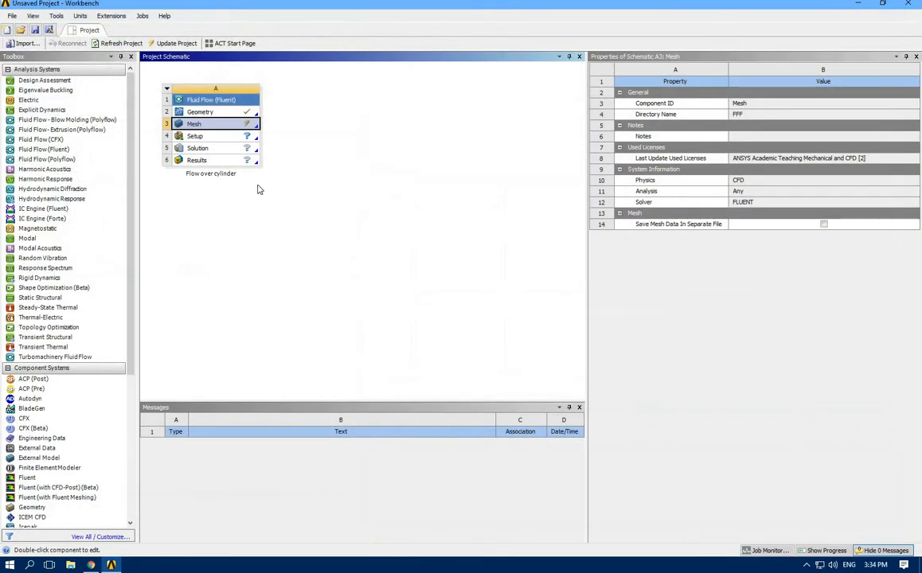
right_click(226, 131)
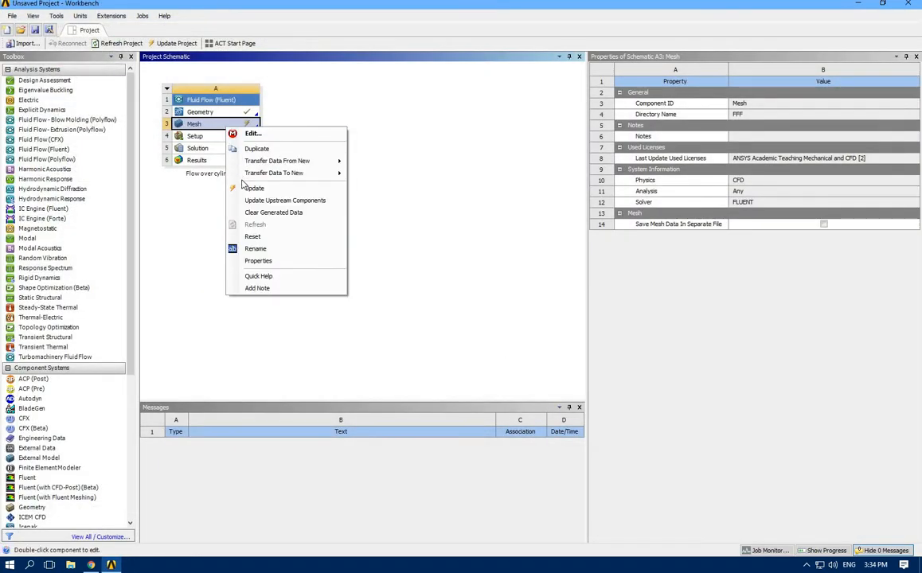
click(239, 170)
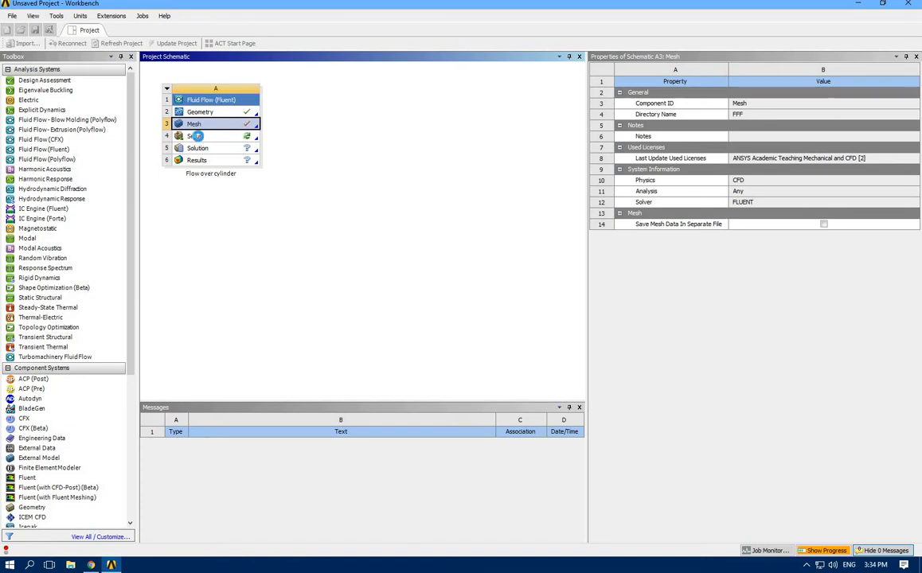
Open the Setup component, launch Fluent with the current launcher options, and acknowledge the mesh compatibility message
double_click(196, 136)
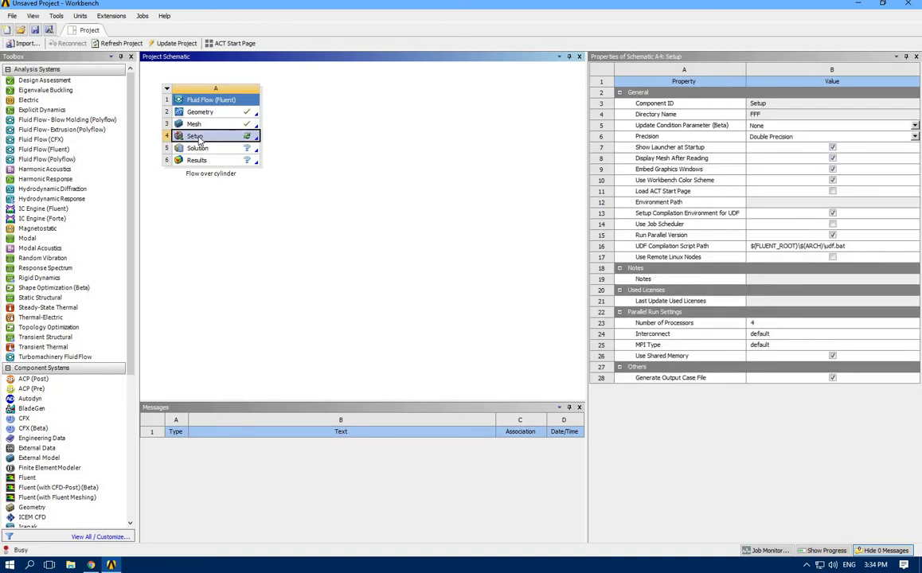
click(430, 323)
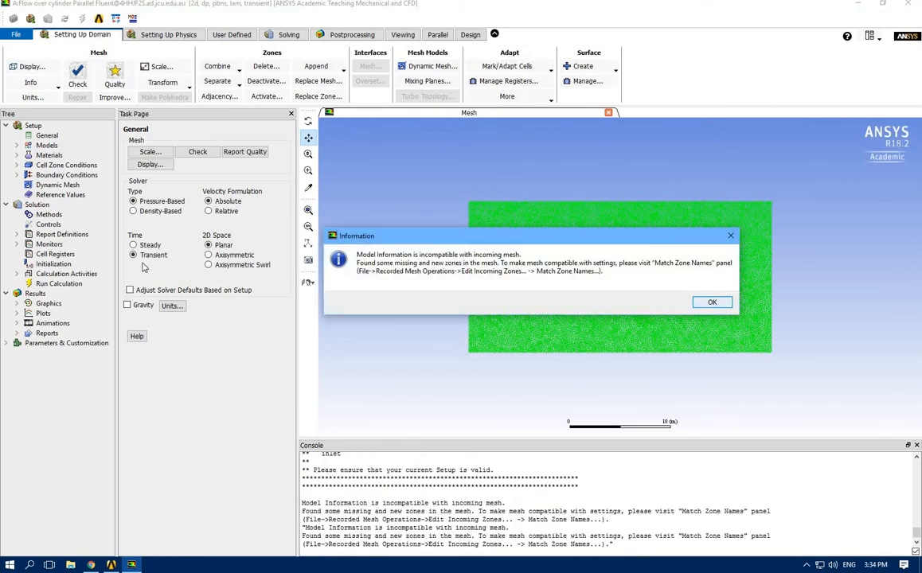
click(705, 302)
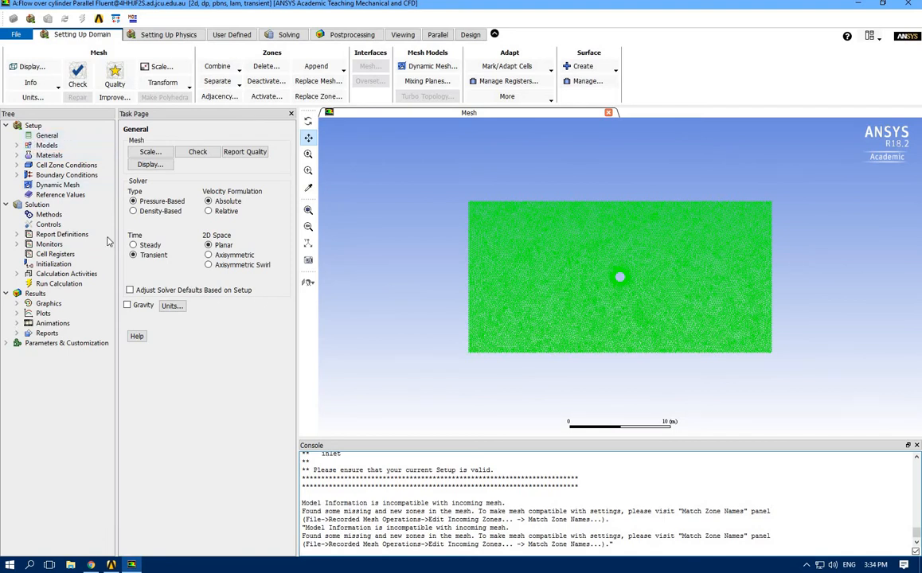
Review the models, materials and fff_surface cell zone settings, and list the boundary condition zones
double_click(47, 146)
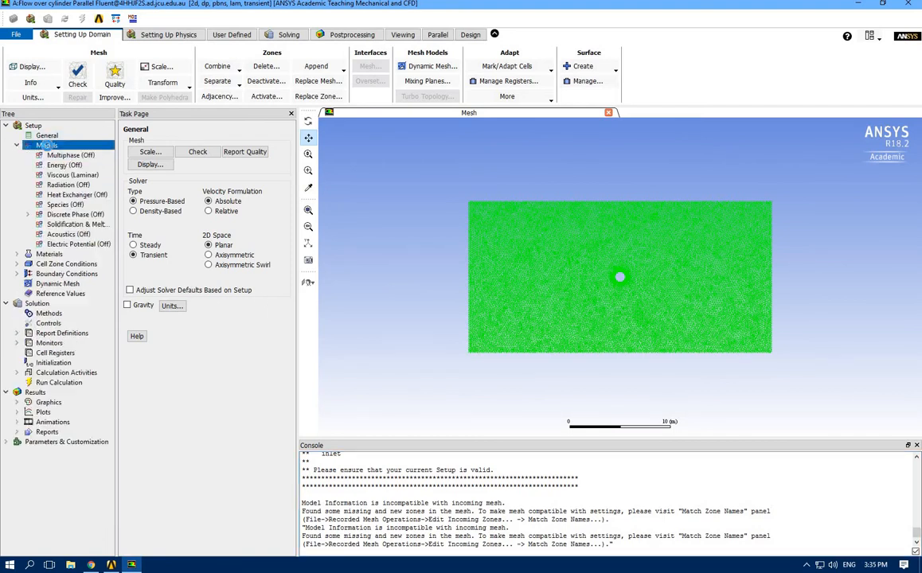
double_click(48, 148)
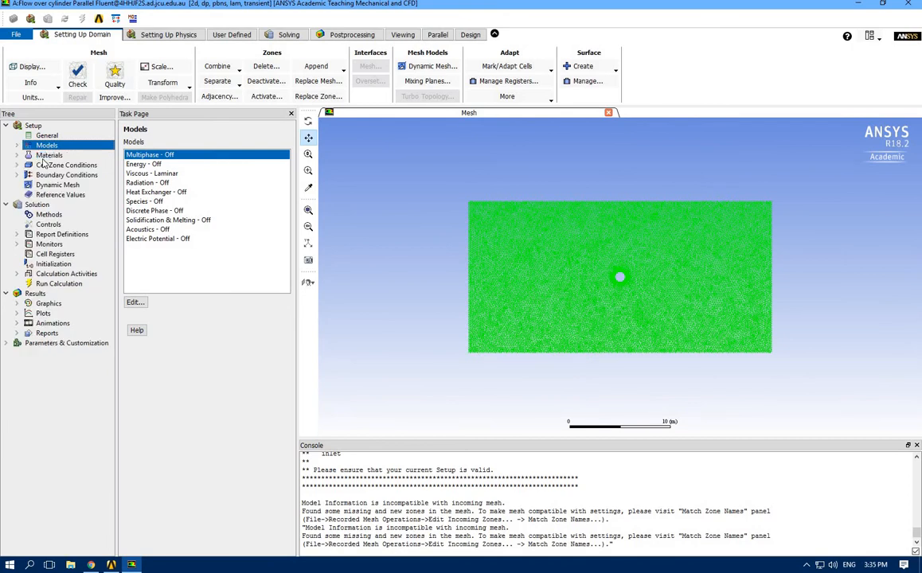
double_click(44, 156)
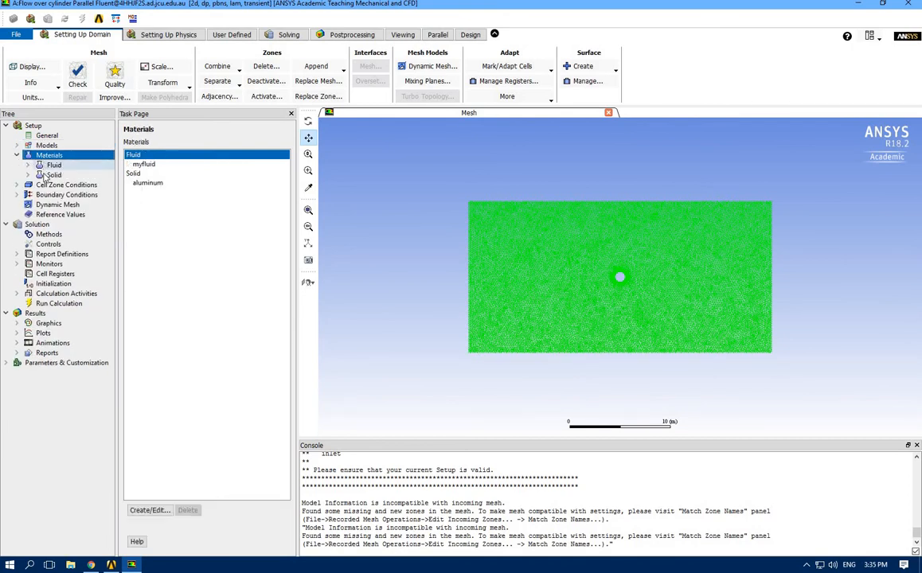
click(17, 155)
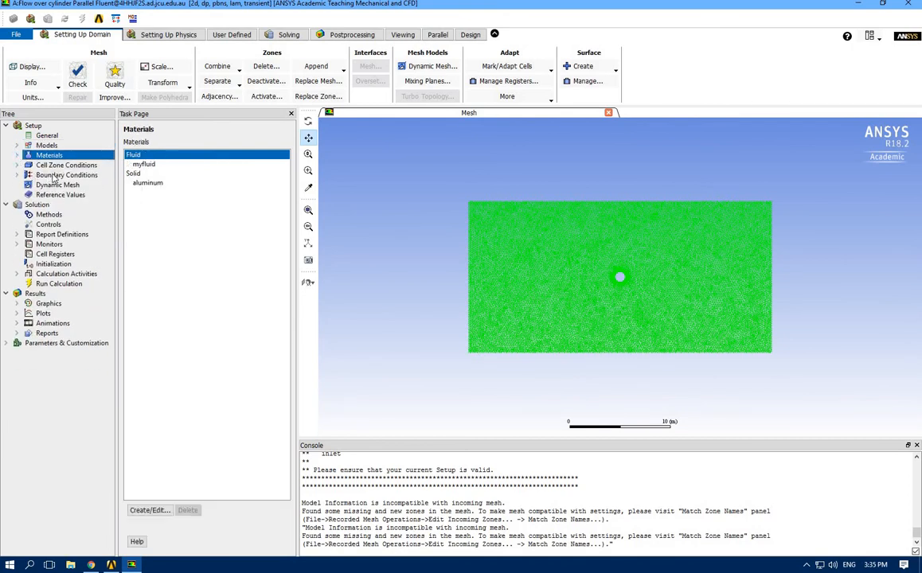
click(18, 165)
click(52, 174)
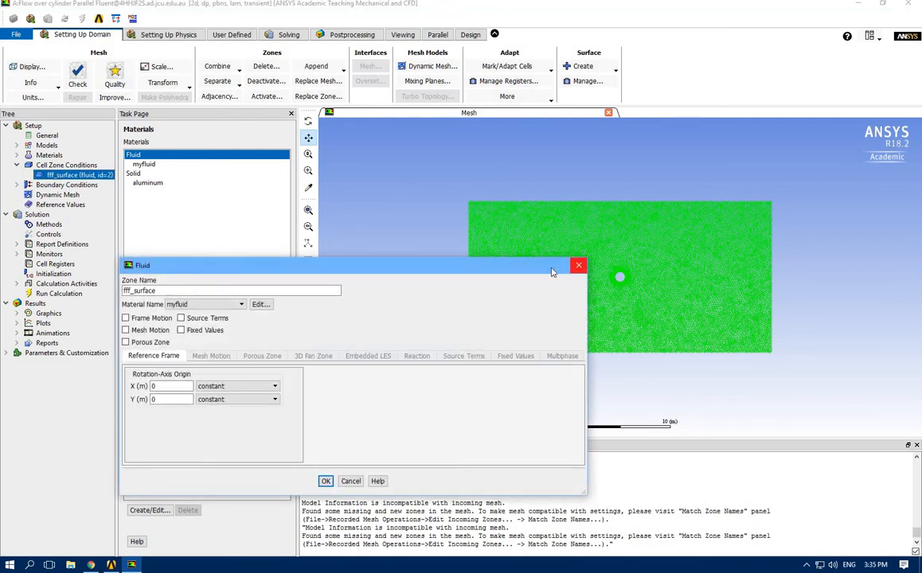
click(578, 265)
click(17, 165)
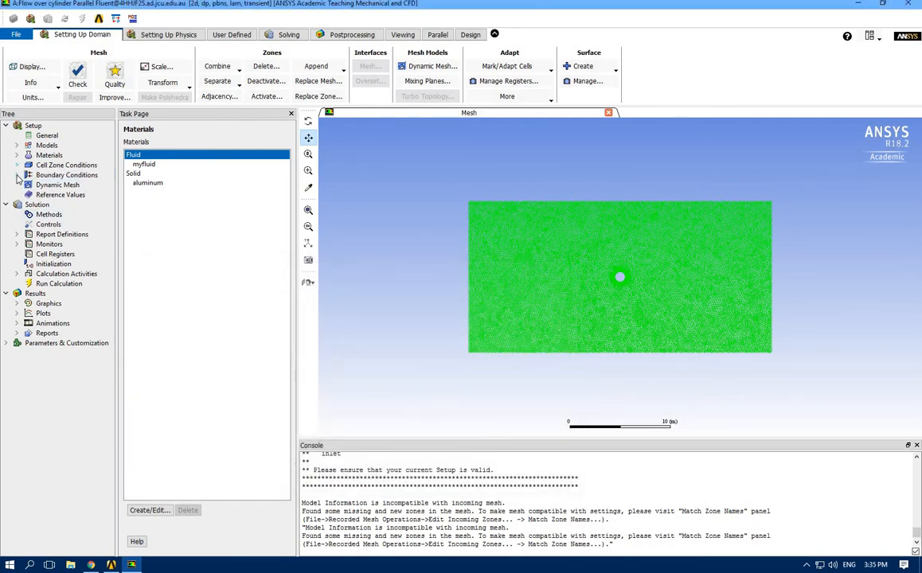
click(18, 175)
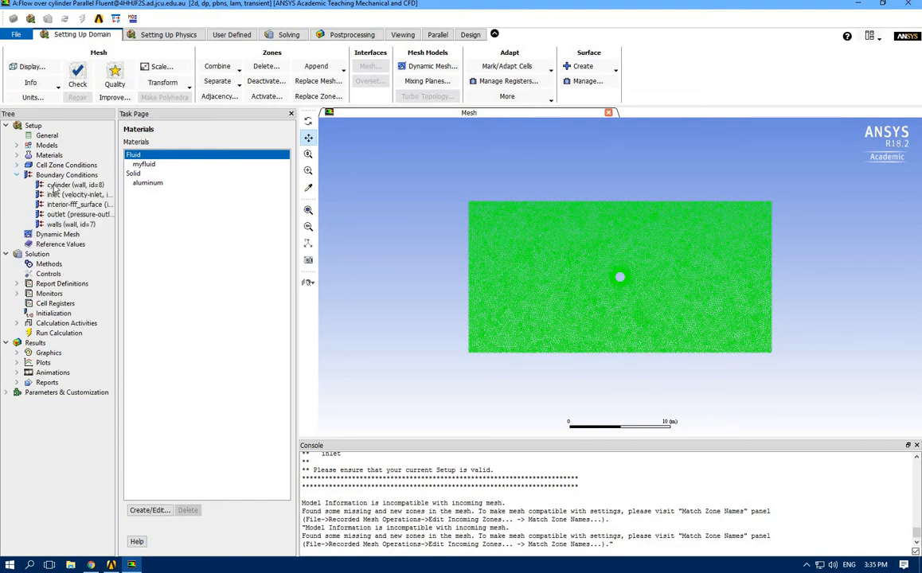
Set the velocity magnitude of the inlet boundary condition to 90 m/s
double_click(52, 176)
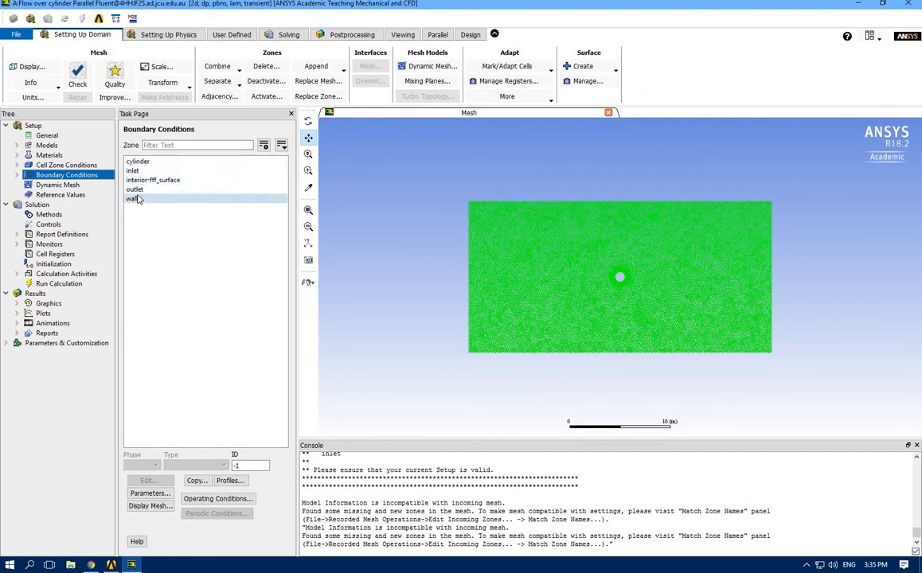
click(140, 172)
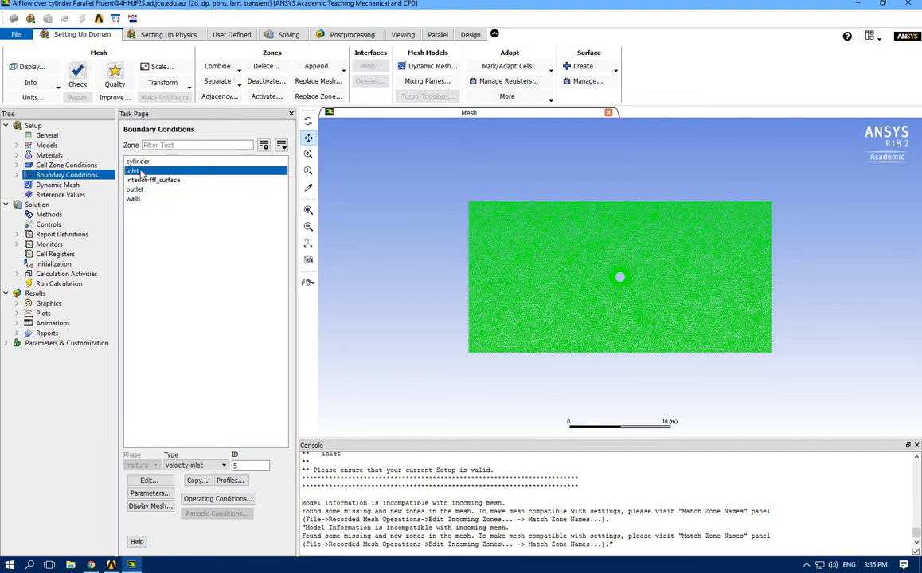
double_click(140, 171)
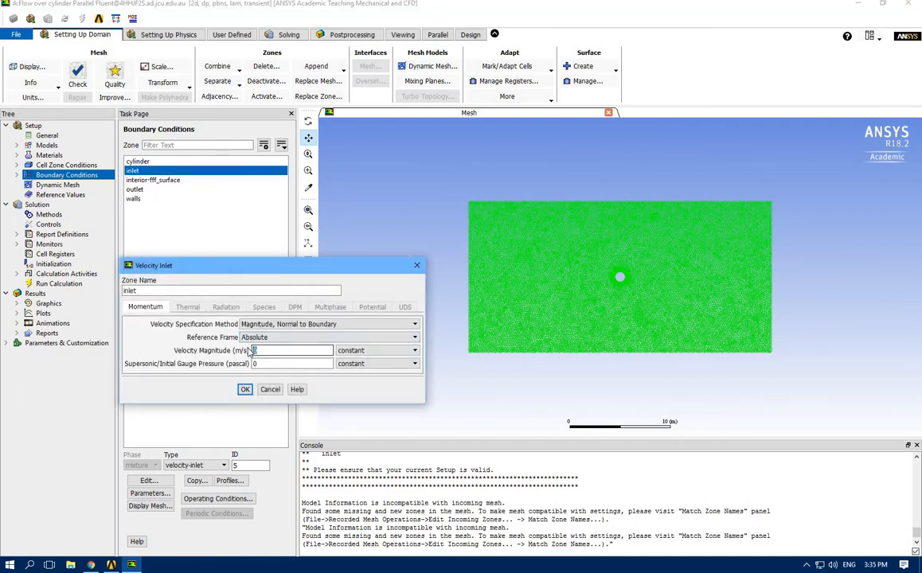
double_click(253, 350)
text(90)
click(245, 389)
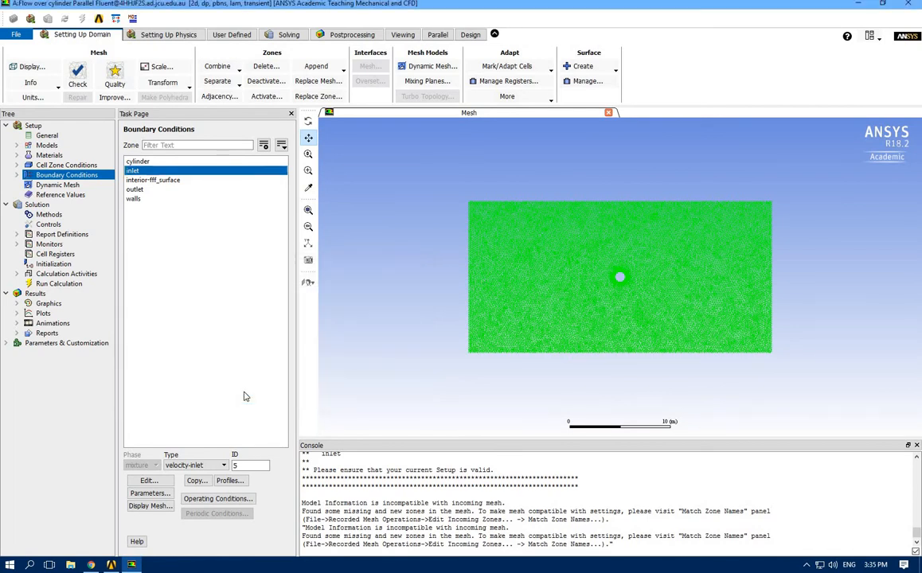
Review the boundary types of the outlet, walls and cylinder zones and the wall motion and shear settings of both wall zones
click(137, 190)
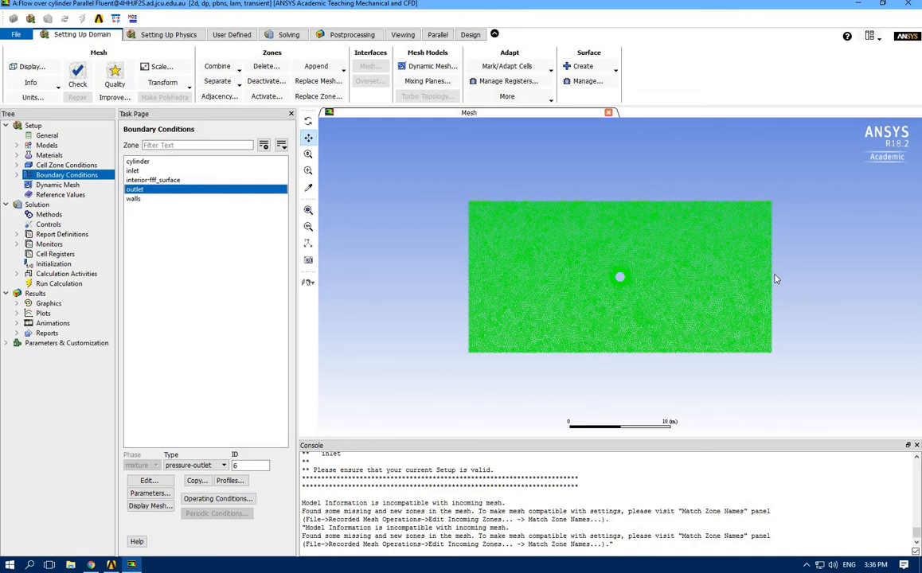
click(139, 199)
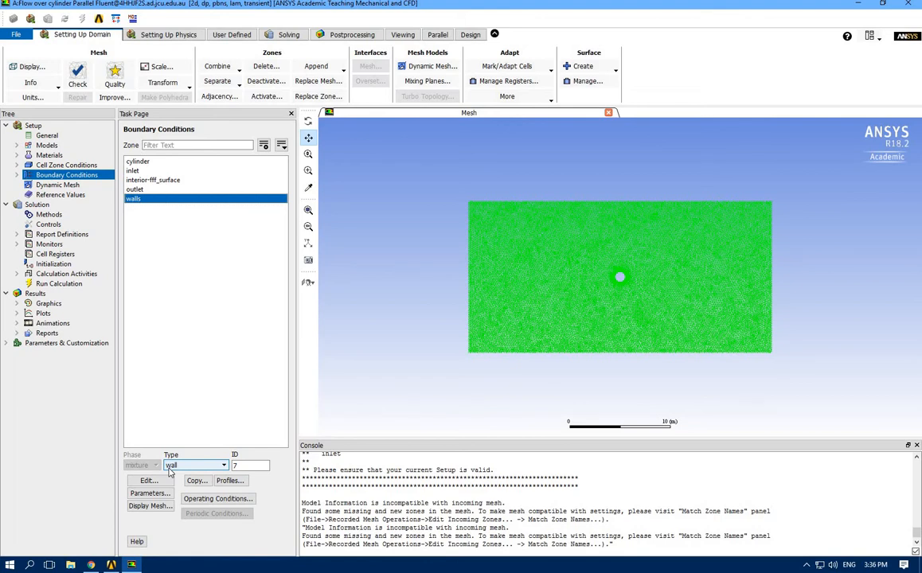
double_click(162, 199)
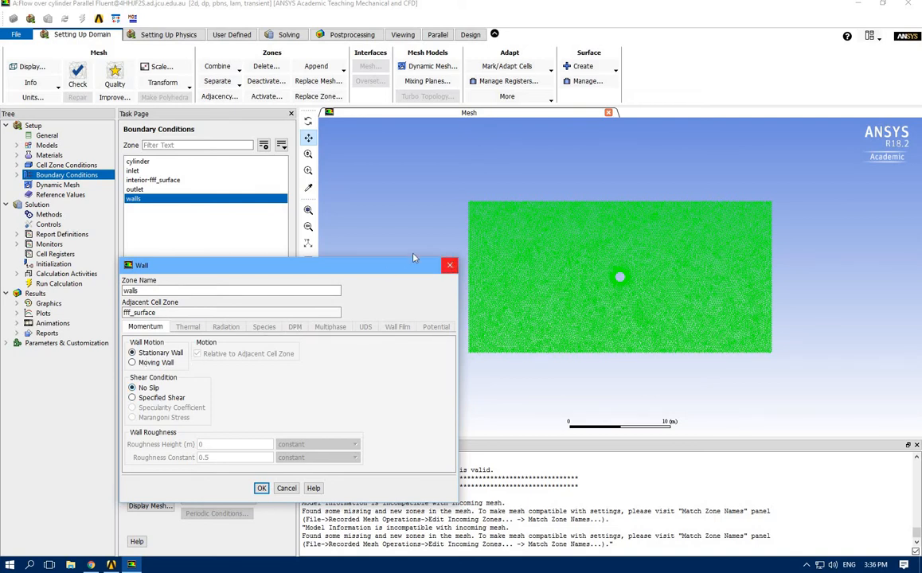
click(450, 265)
click(152, 162)
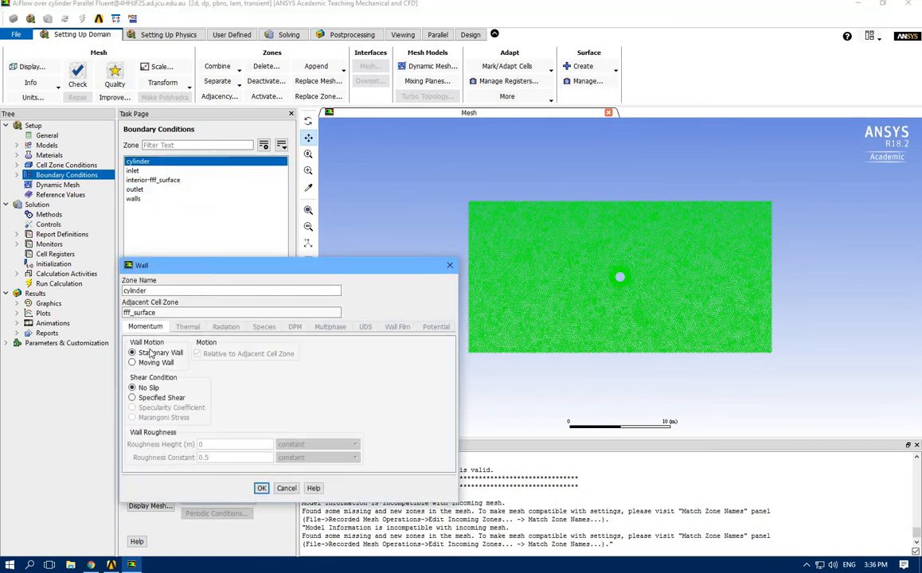
click(449, 266)
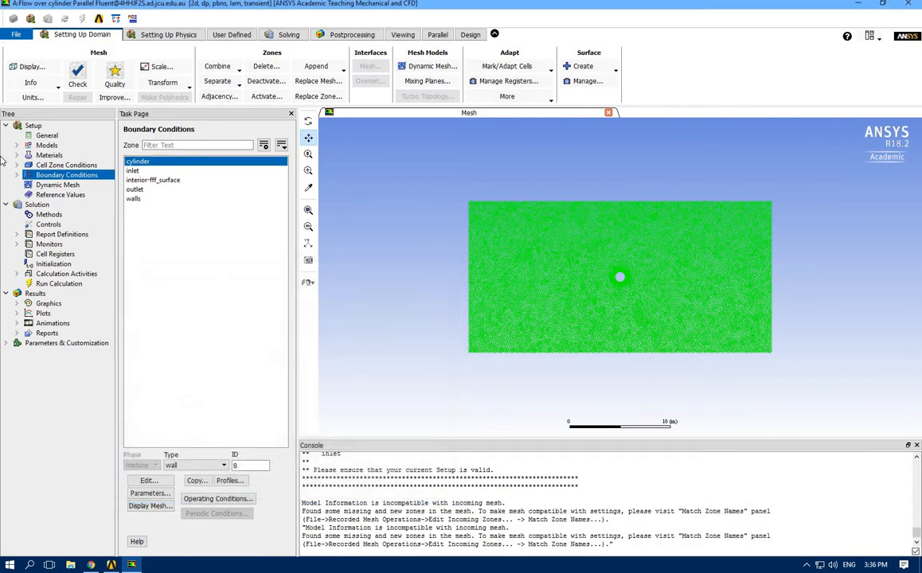
Compute the reference values from the inlet zone
click(58, 195)
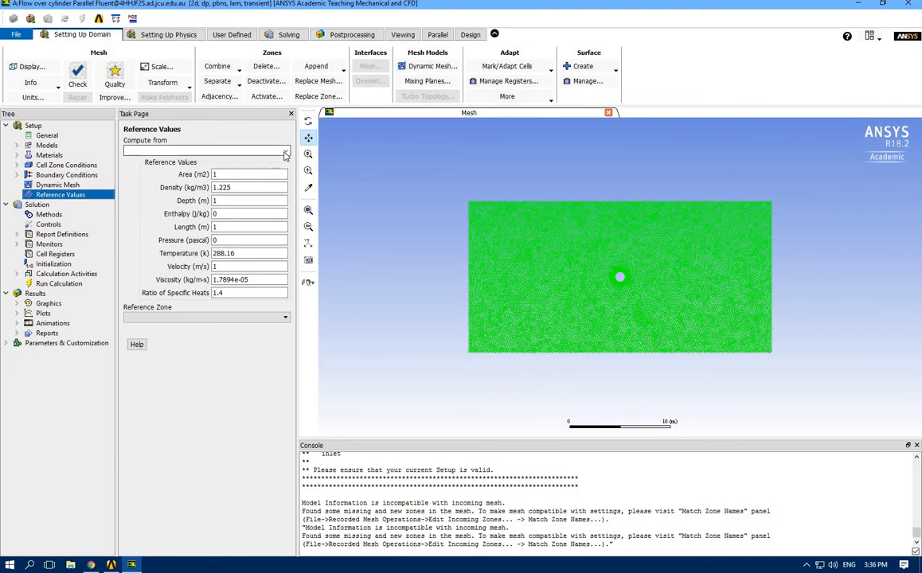
click(285, 152)
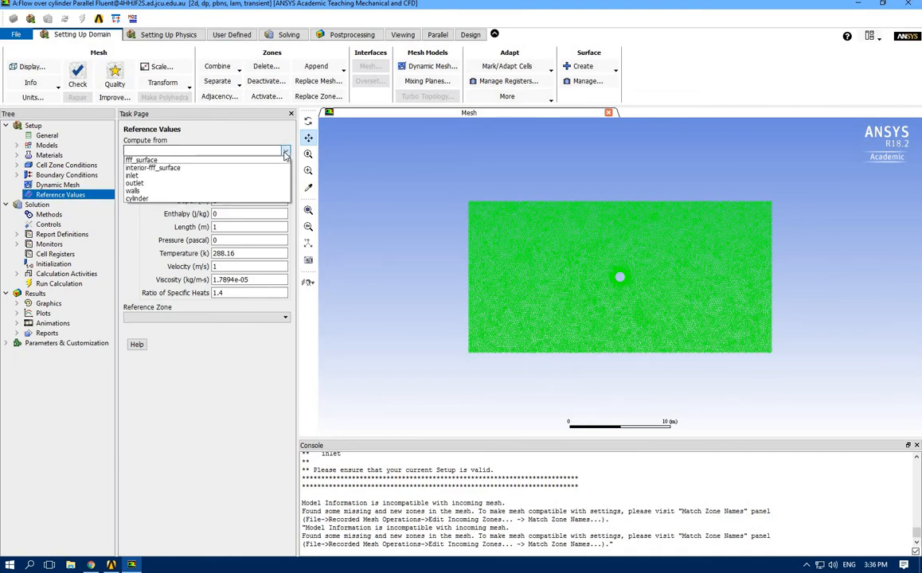
click(173, 176)
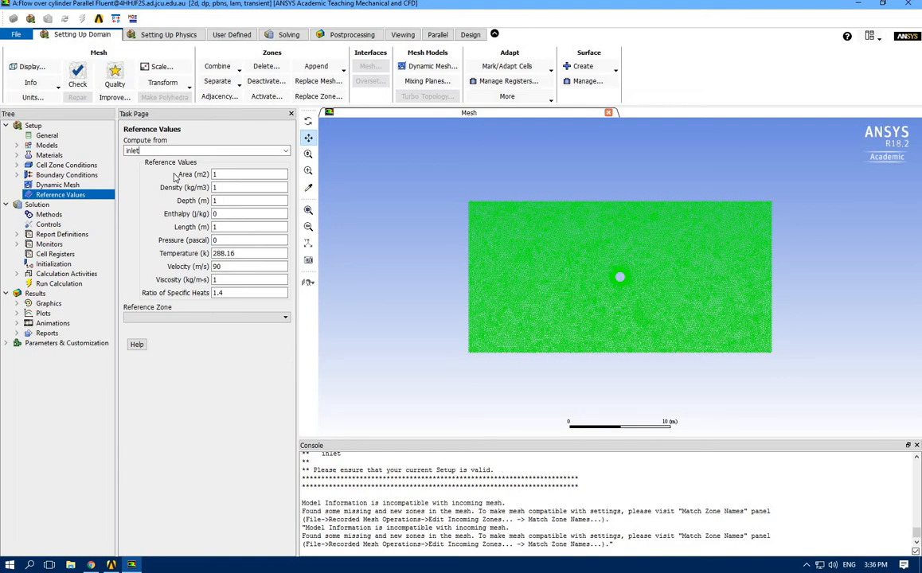
Keep the SIMPLE pressure-velocity coupling scheme and set the transient formulation to Second Order Implicit
click(40, 215)
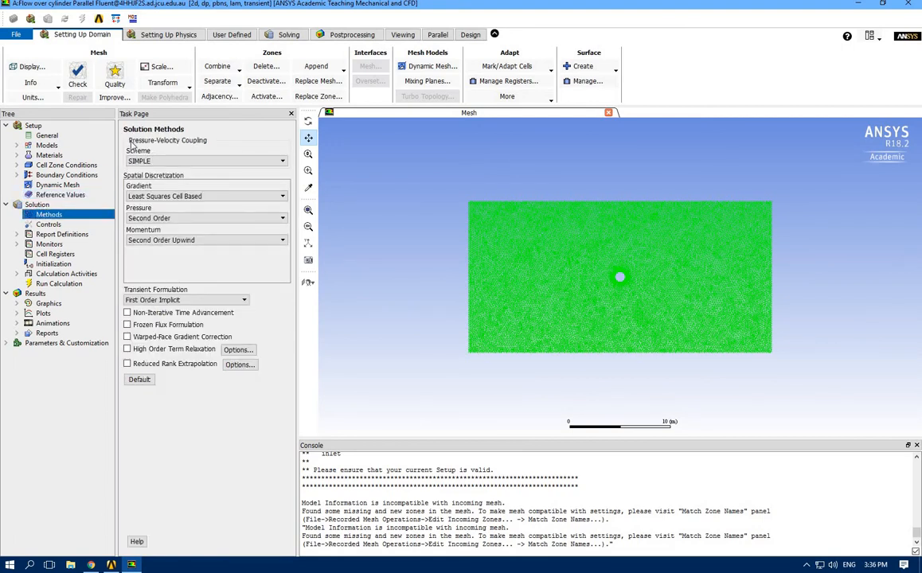
click(182, 161)
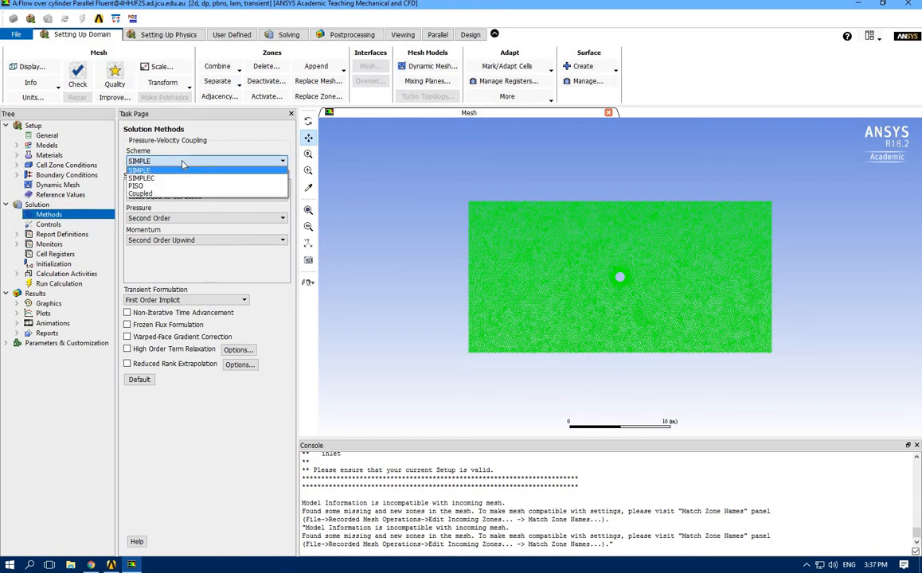
click(182, 161)
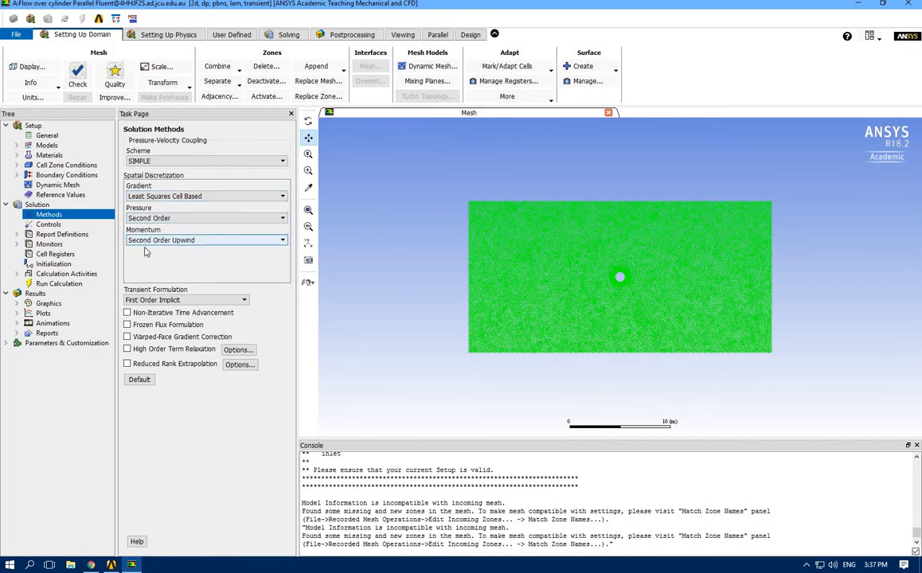
click(189, 300)
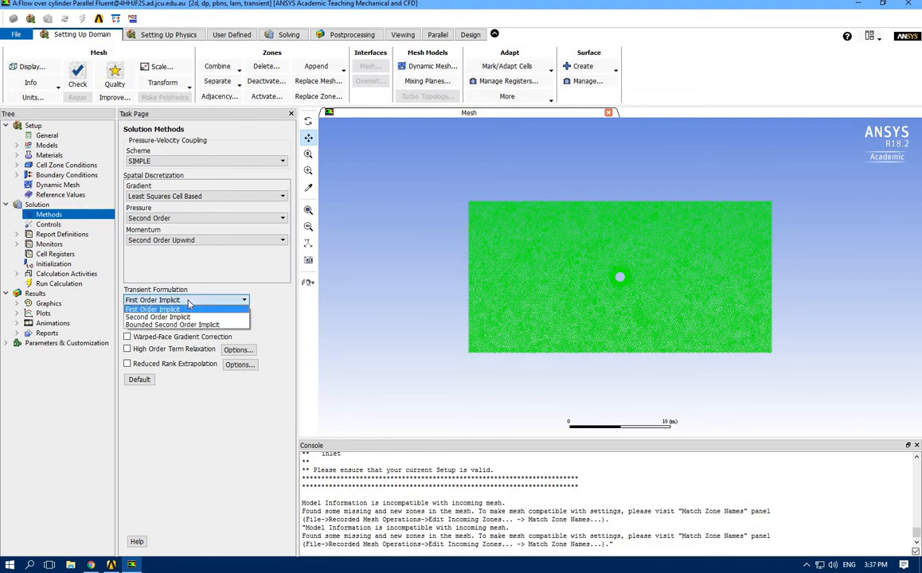
click(155, 317)
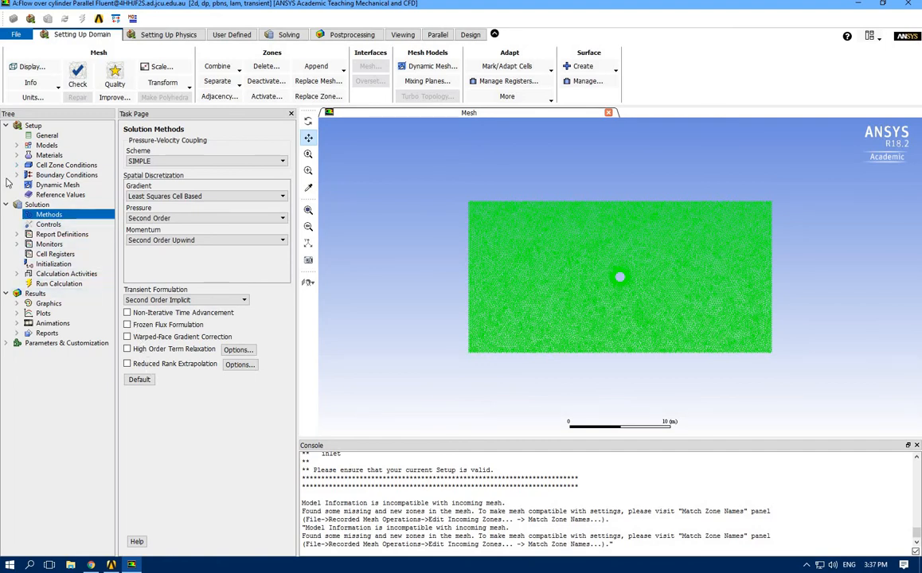
Check the under-relaxation factors, choose Hybrid Initialization and initialize the solution
click(49, 224)
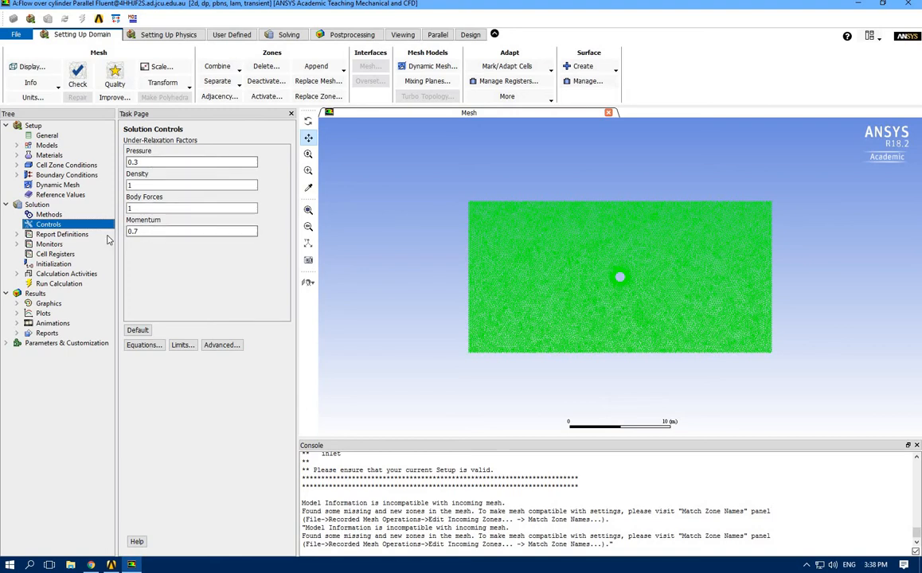
click(46, 265)
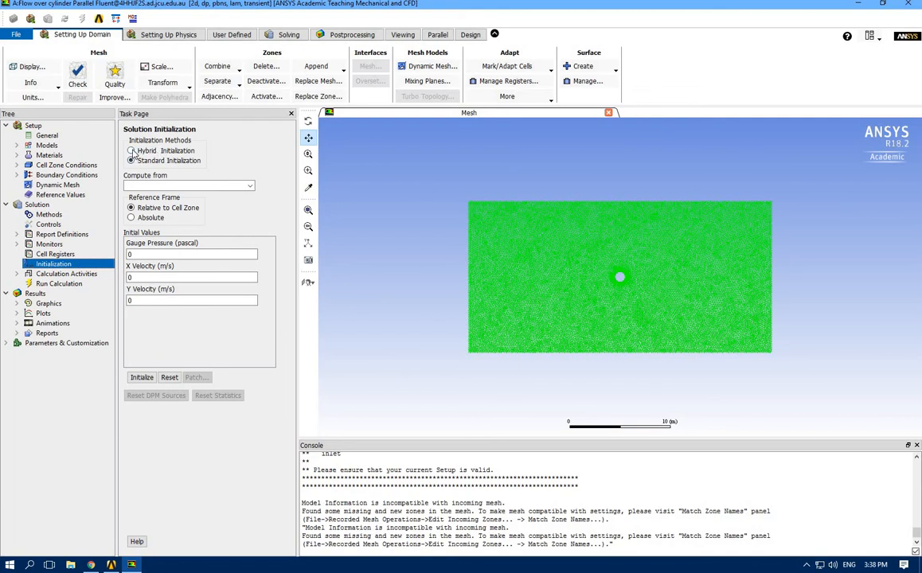
click(131, 151)
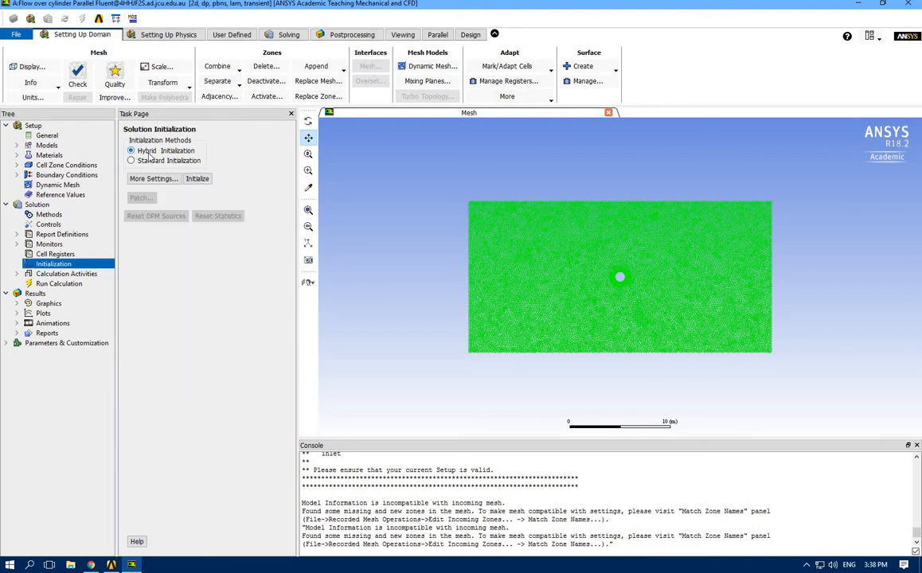
click(198, 179)
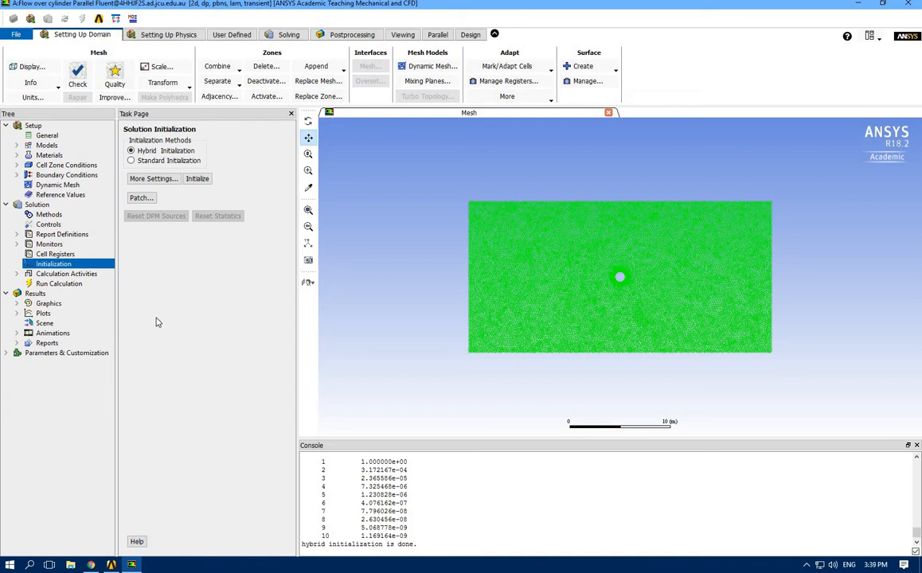
Set the calculation activities to autosave every 1 time step
double_click(70, 275)
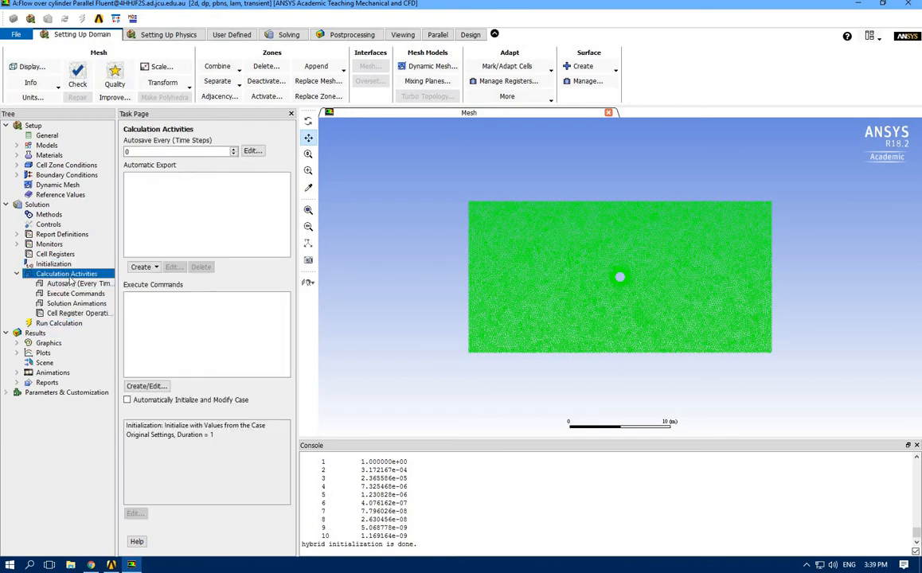
click(126, 151)
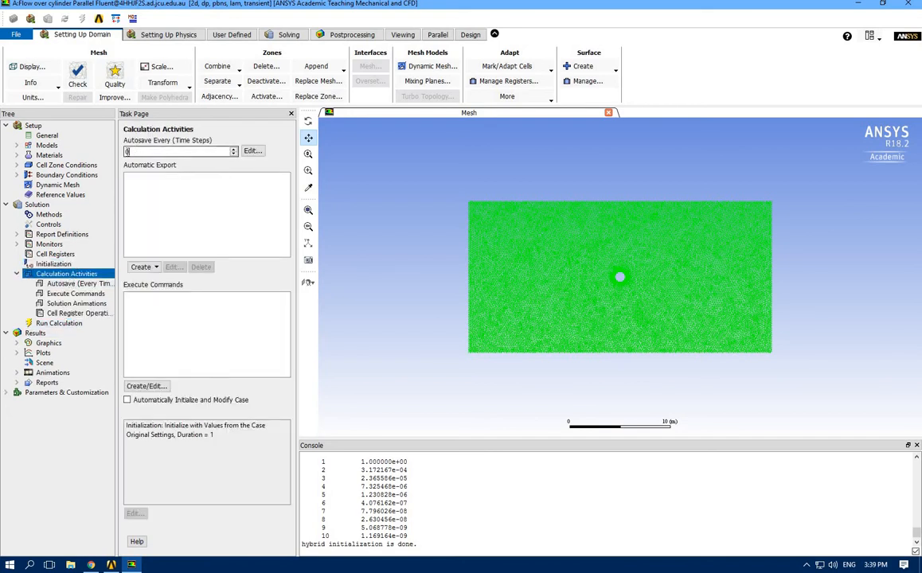
key(BackSpace)
text(1)
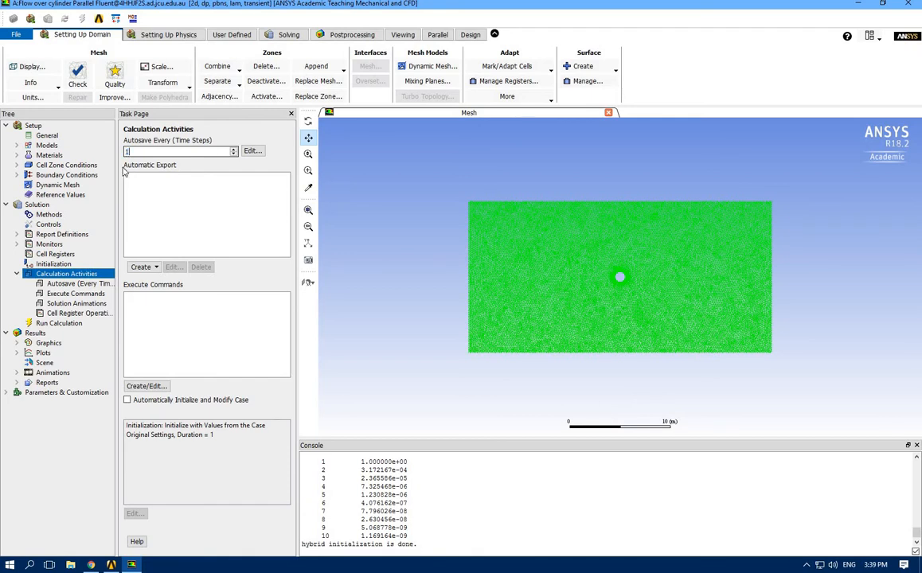
Configure the run with a time step size of 0.01 s, 300 time steps and a maximum of 50 iterations per time step
click(52, 324)
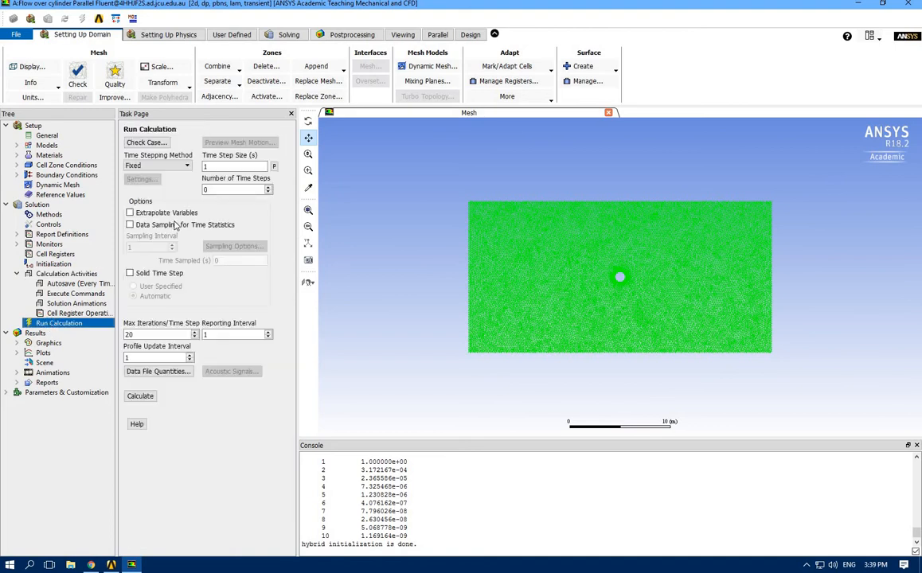
double_click(206, 167)
text(0.0)
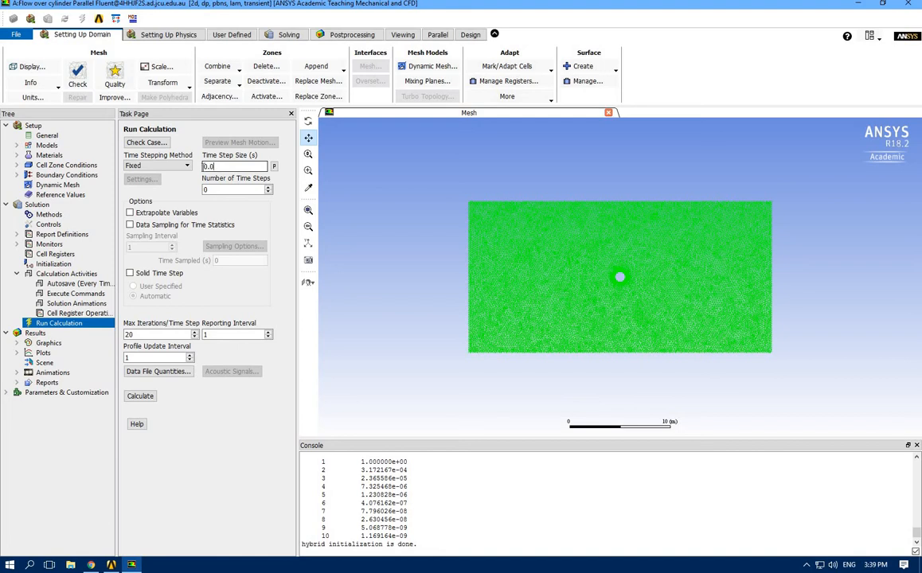
text(1)
drag(242, 188, 194, 188)
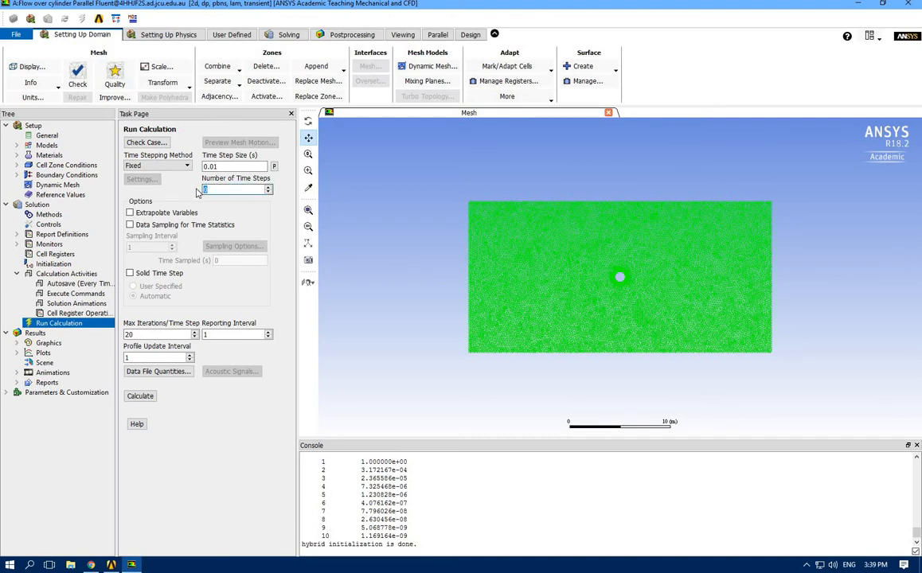
text(300)
click(133, 334)
double_click(146, 333)
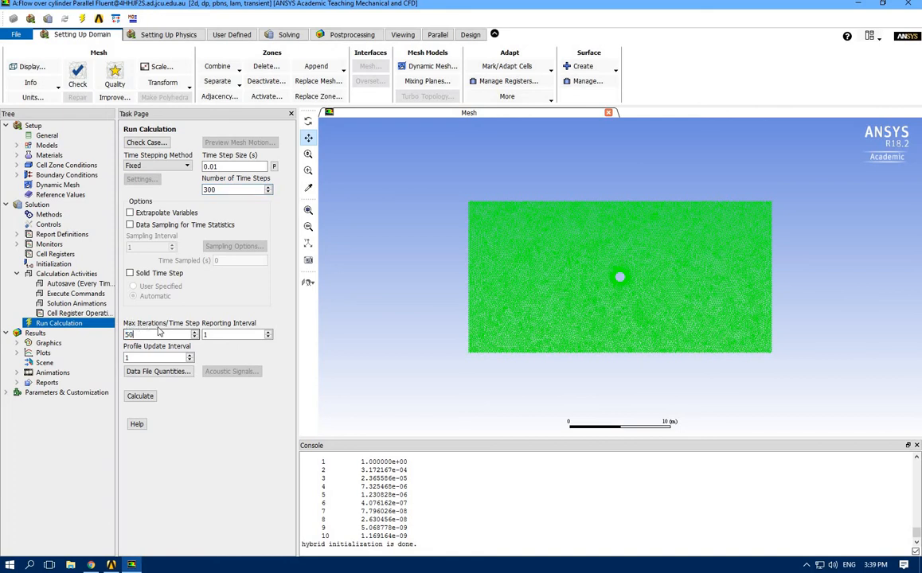
text(50)
click(147, 333)
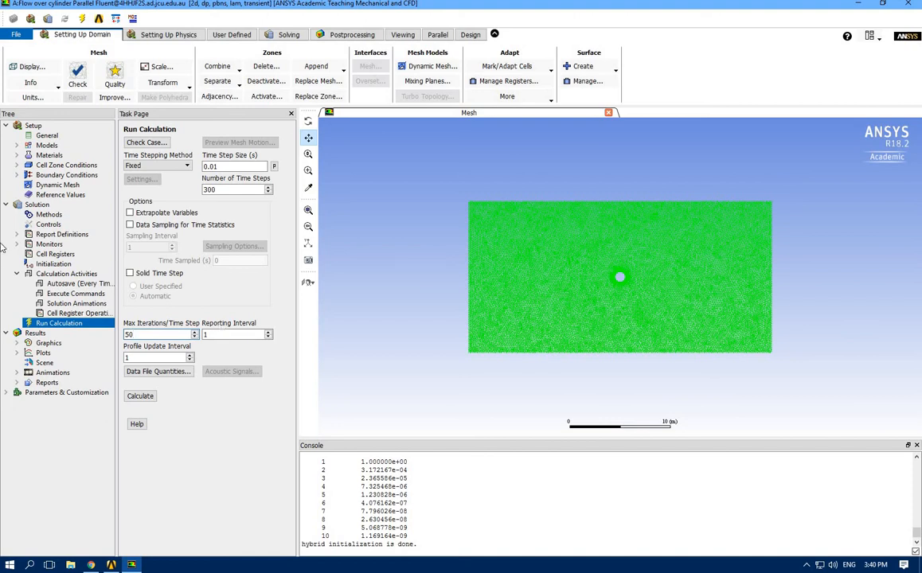
Run the transient calculation to the end and dismiss the completion message
click(135, 396)
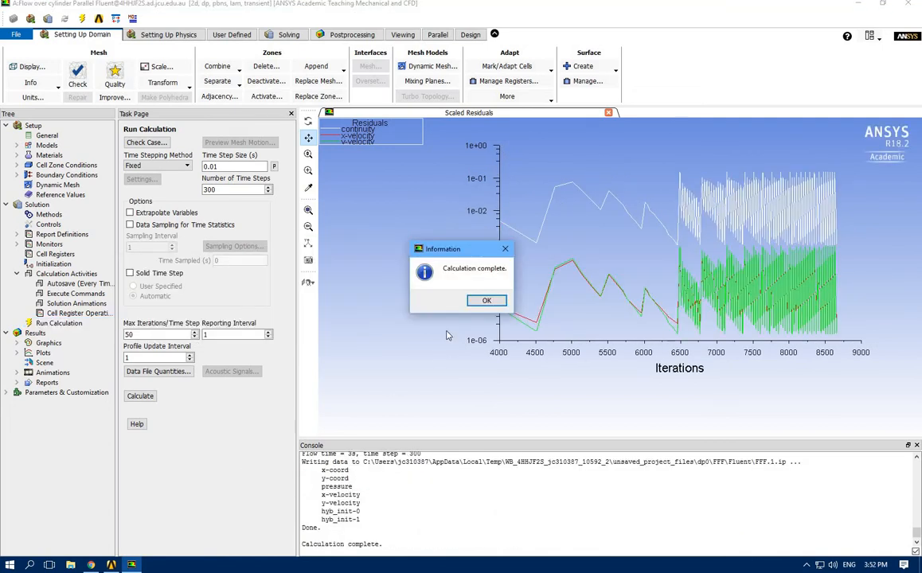
drag(440, 248, 434, 238)
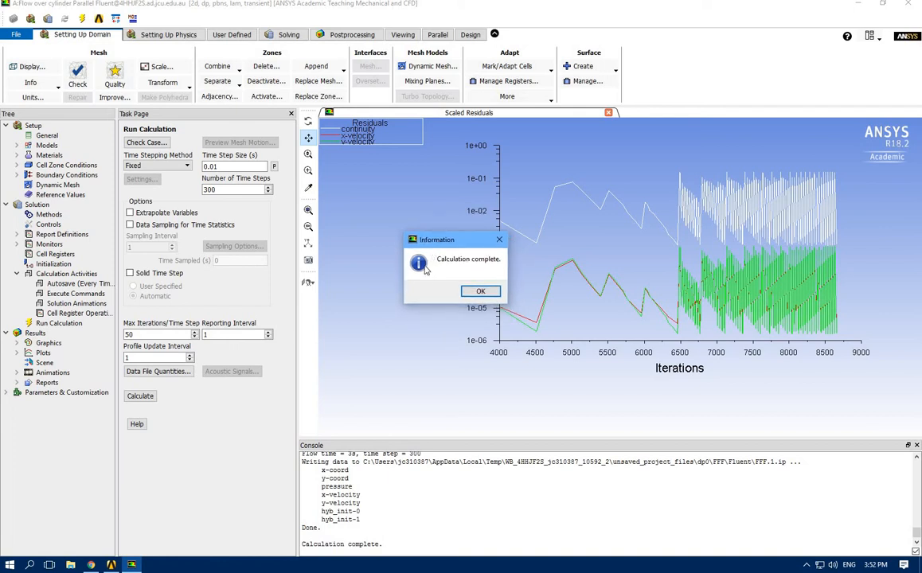
click(476, 291)
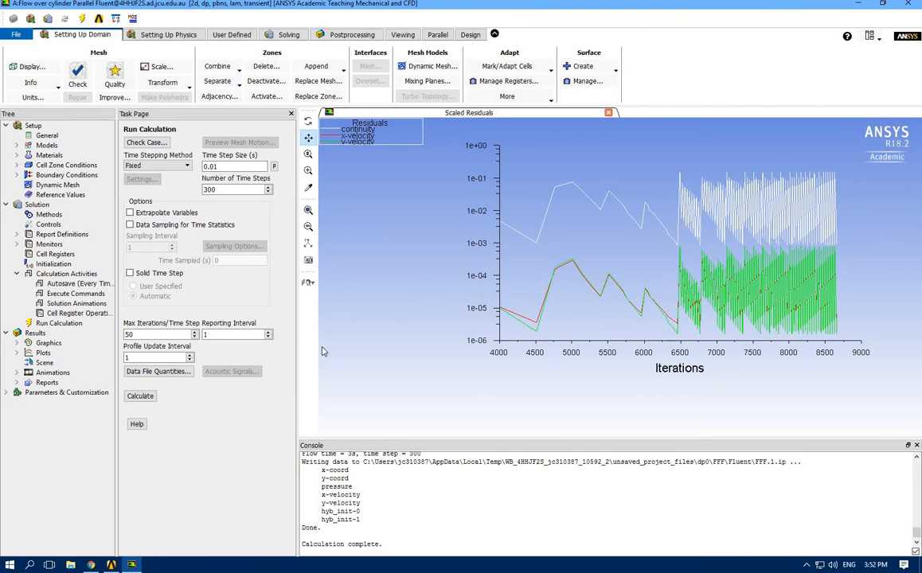
Switch to Workbench and open the Results component of the Flow over cylinder system in CFD-Post
click(112, 565)
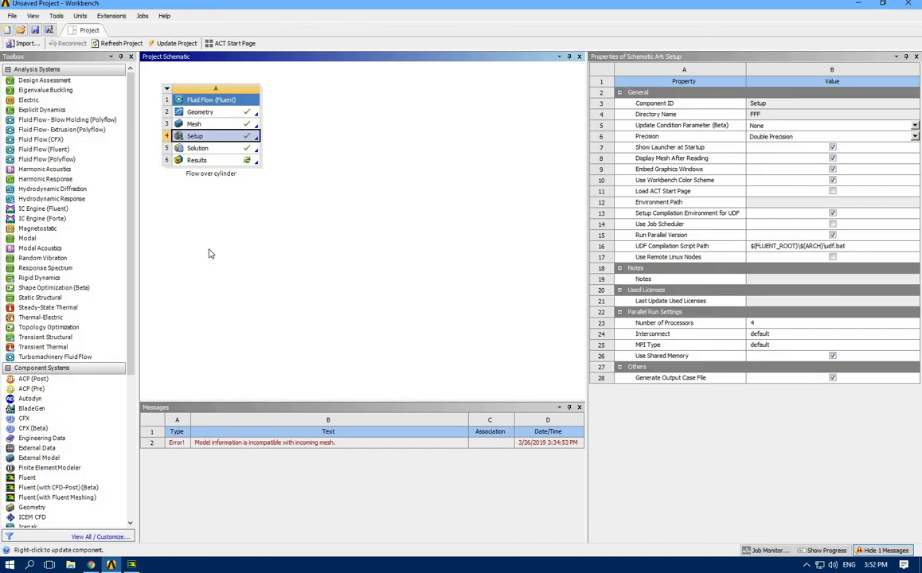
double_click(212, 163)
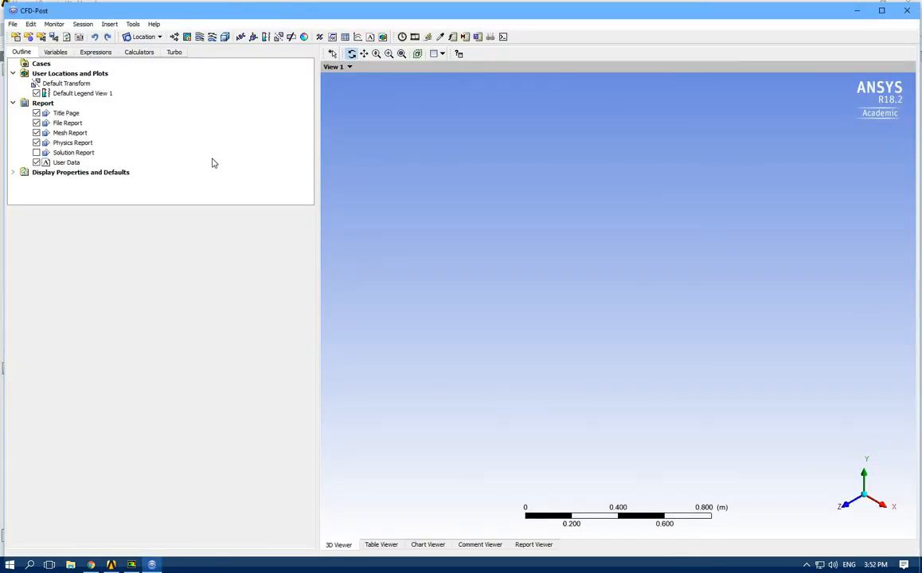
click(456, 306)
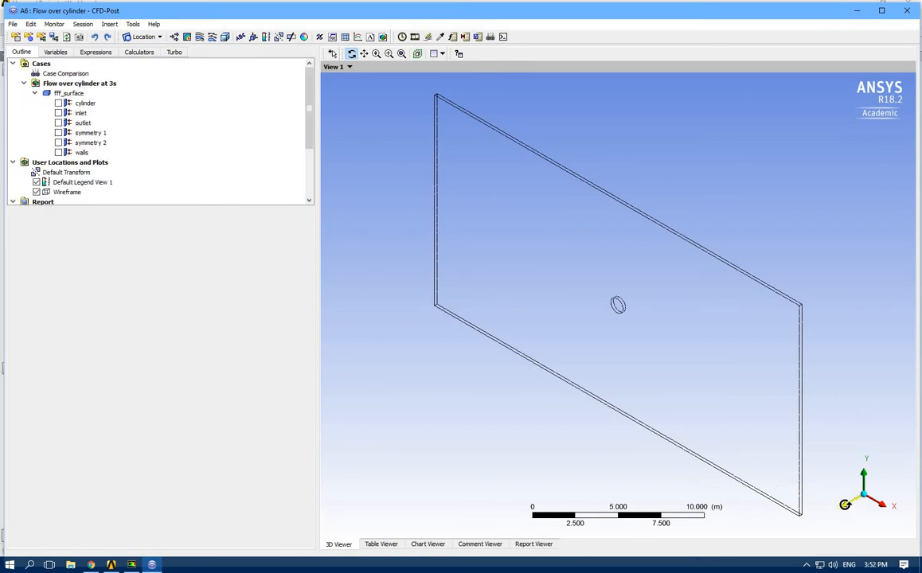
Insert a contour plot with its domain set to fff_surface and its location set to symmetry 1
click(845, 505)
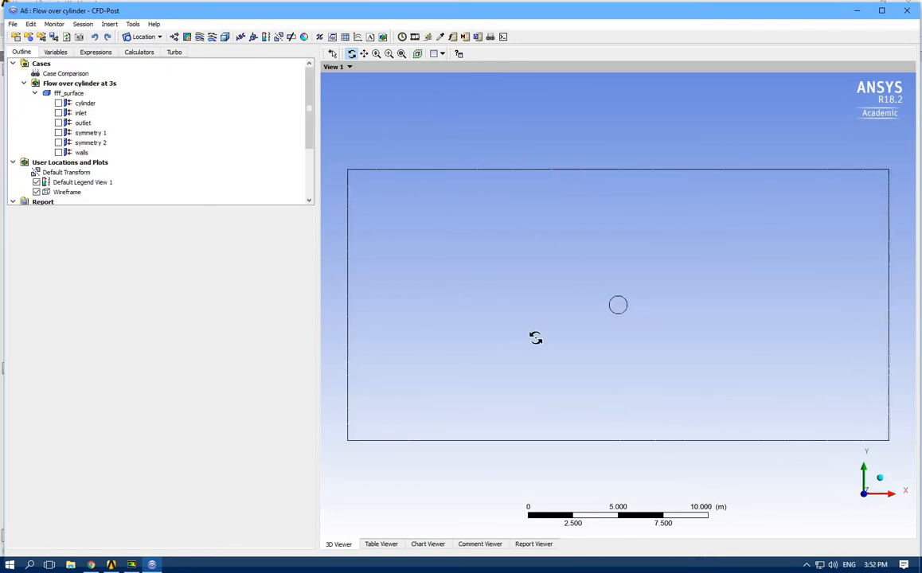
click(186, 37)
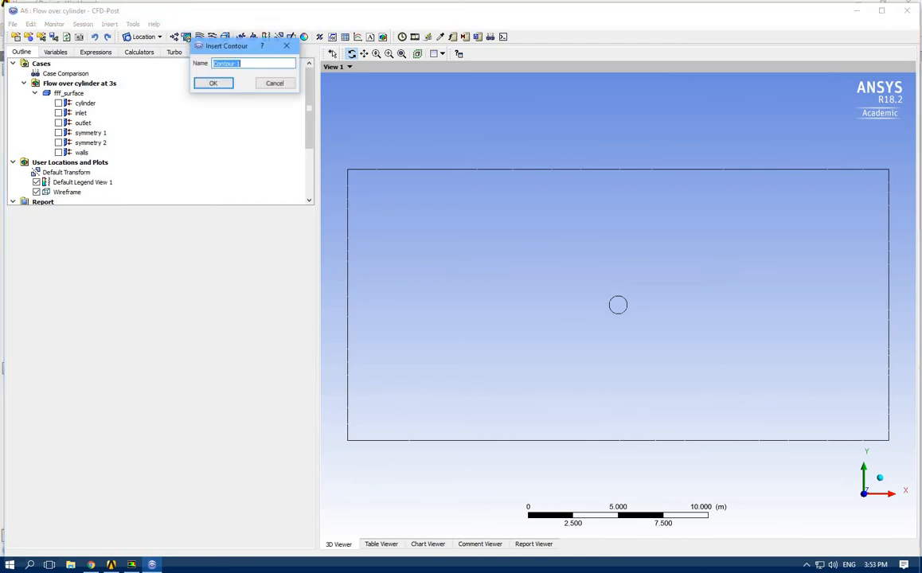
click(202, 84)
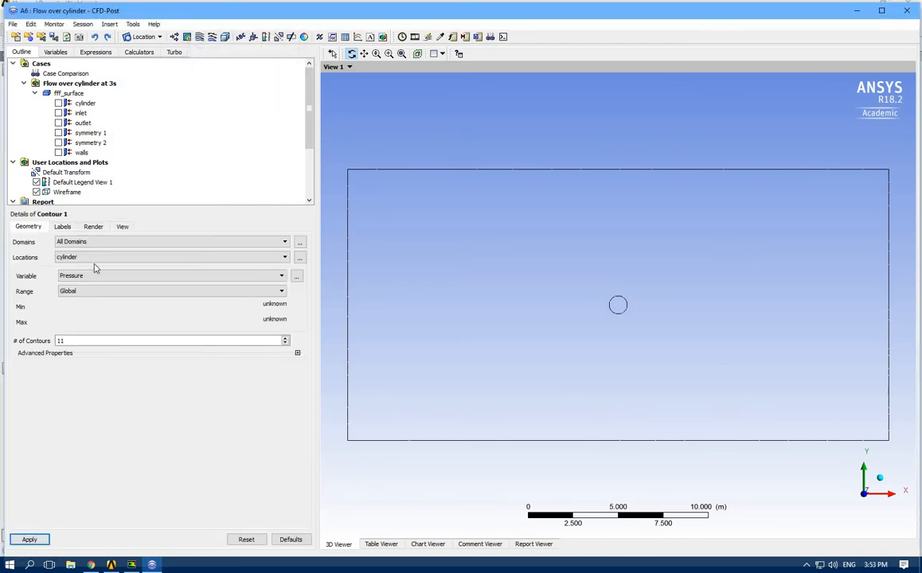
click(77, 244)
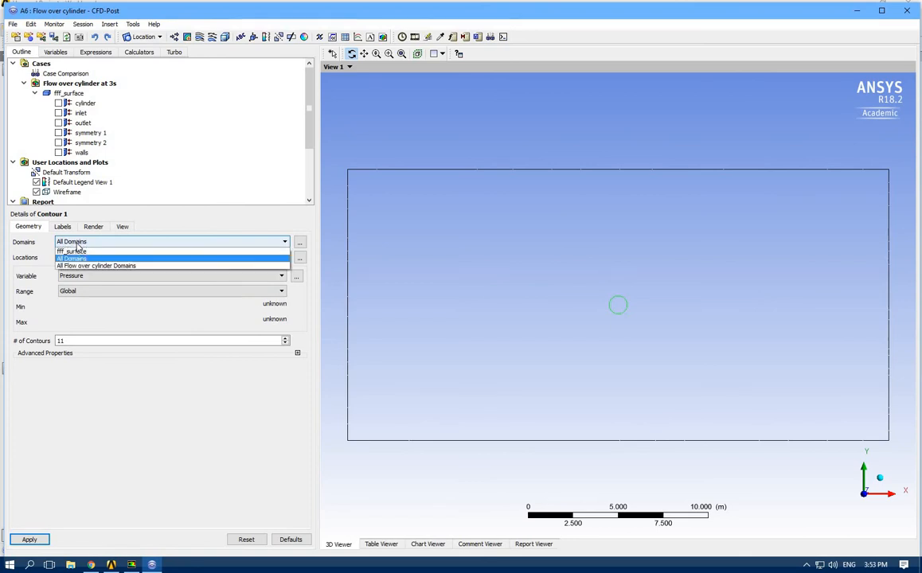
click(80, 255)
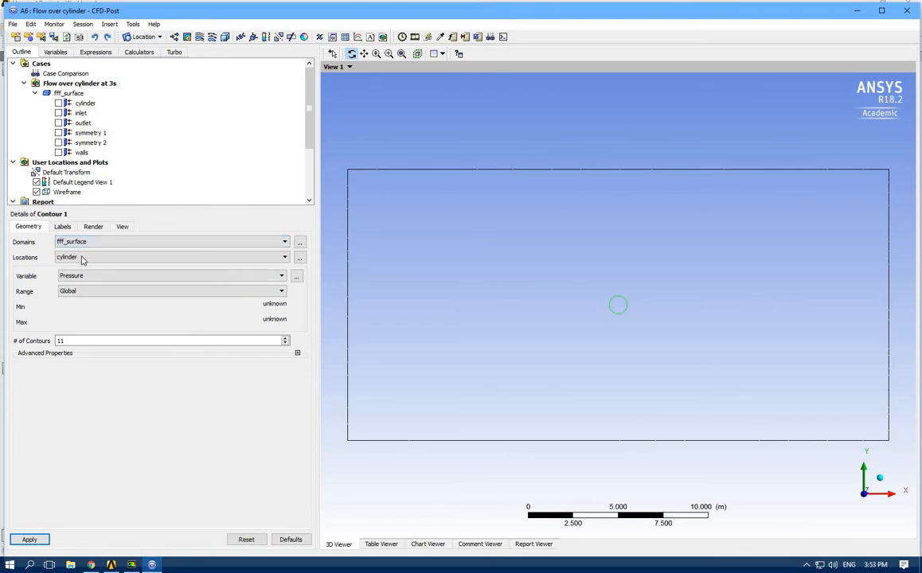
click(82, 257)
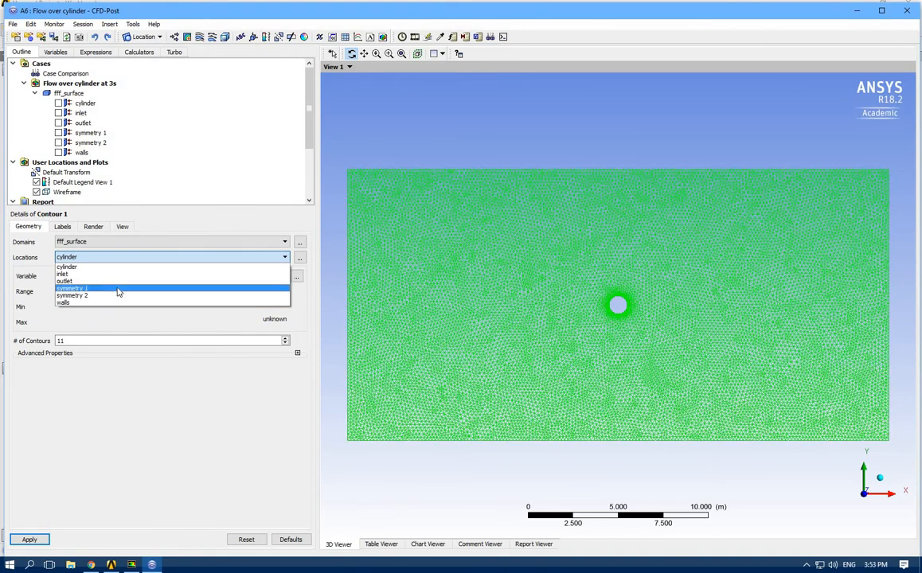
click(118, 292)
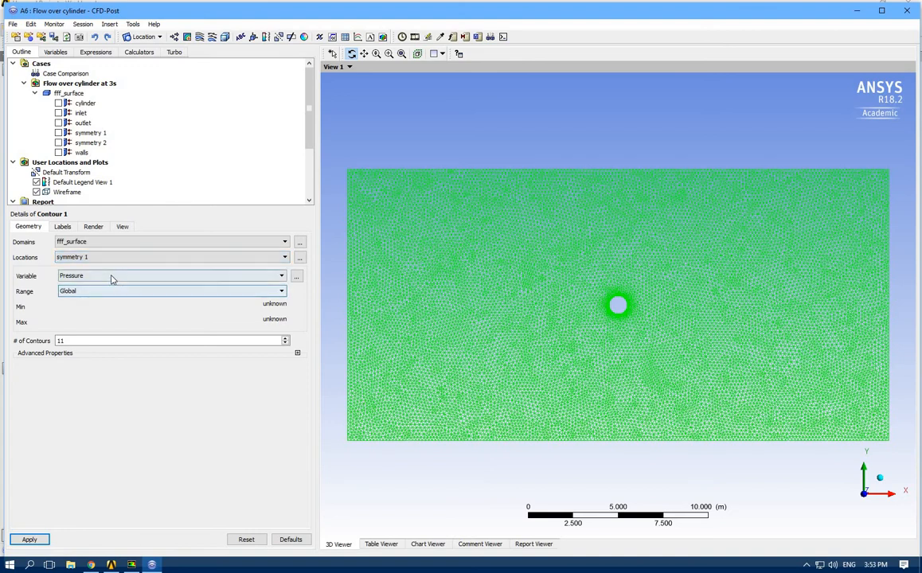
Set the contour variable to Velocity with 20 contours and apply it to display the plot
click(112, 279)
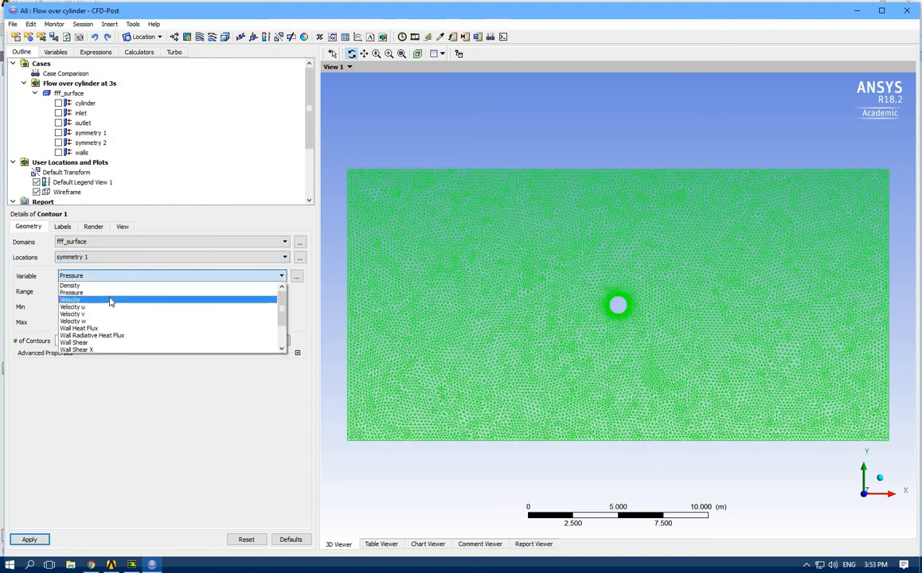
click(110, 300)
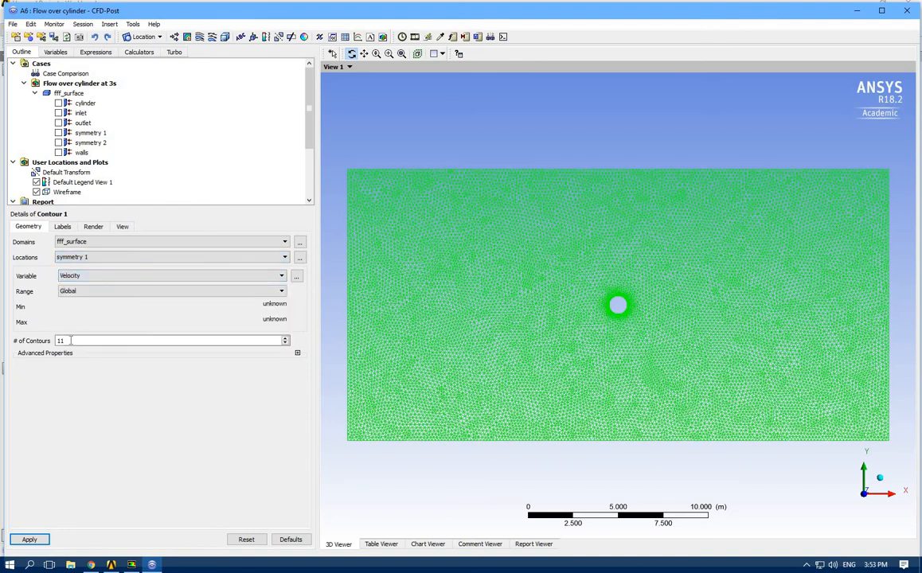
drag(71, 341, 25, 341)
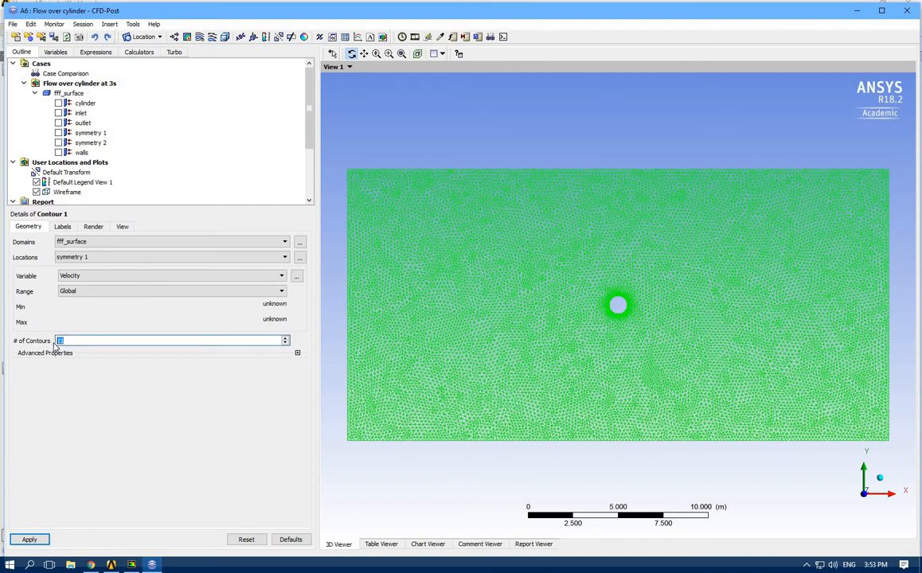
text(20)
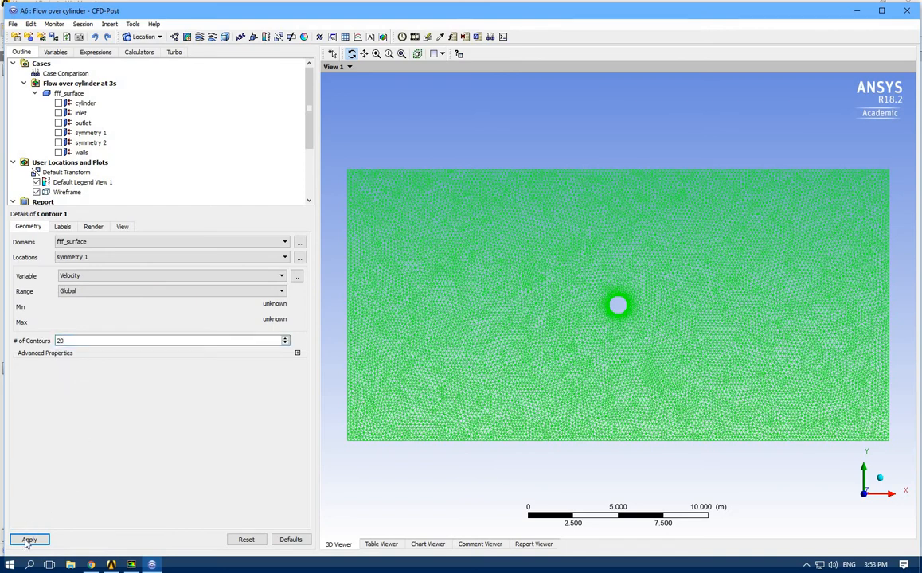
click(28, 540)
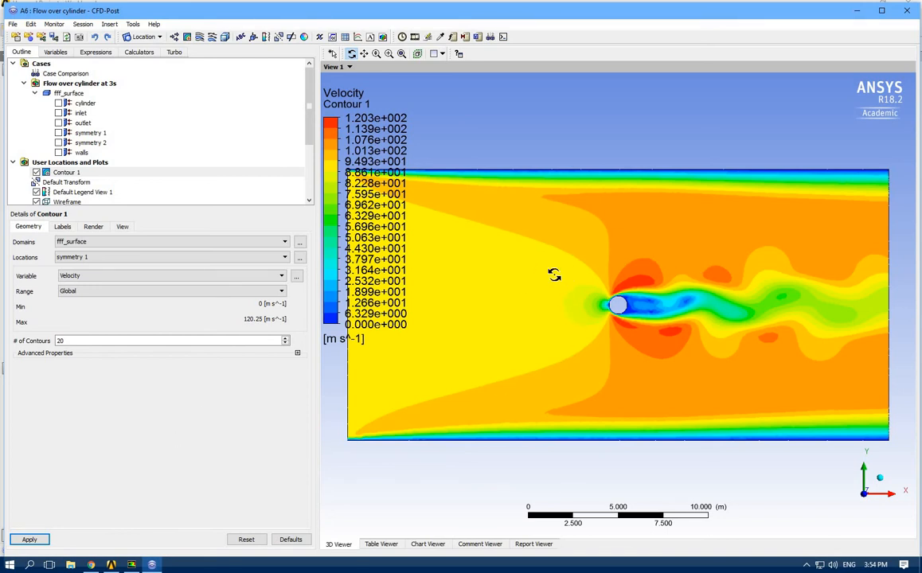
Set the velocity contour plot to 200 contours, apply it and inspect the flow around the cylinder
double_click(86, 340)
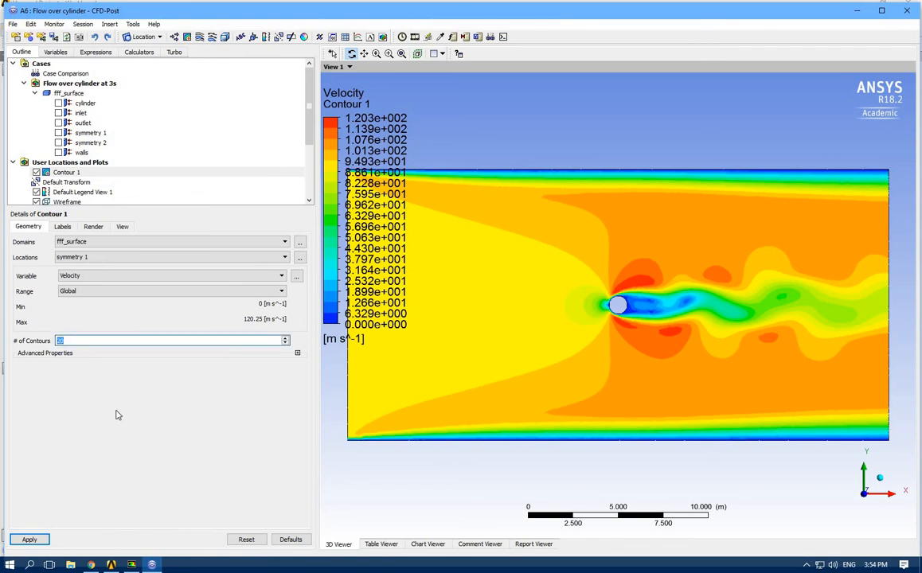
text(0)
click(29, 540)
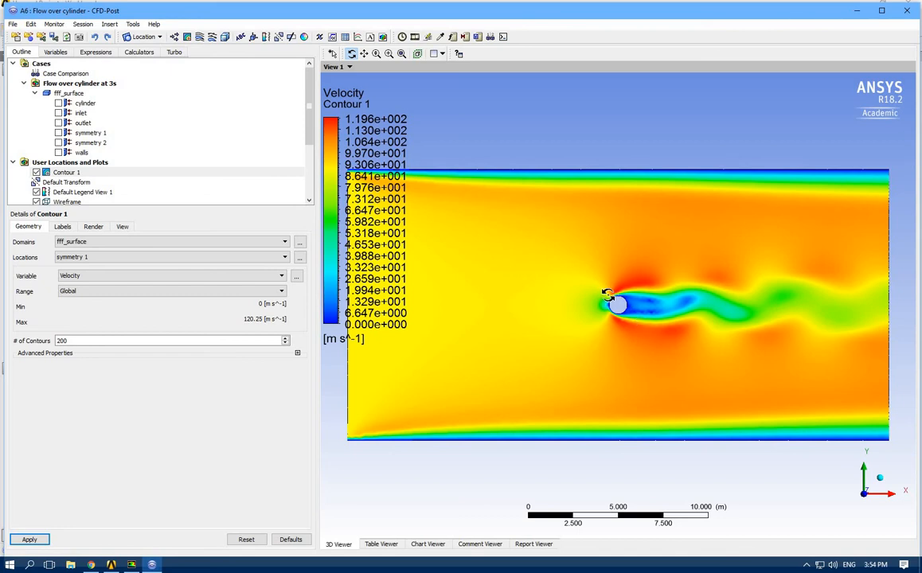
scroll(608, 295, up, 4)
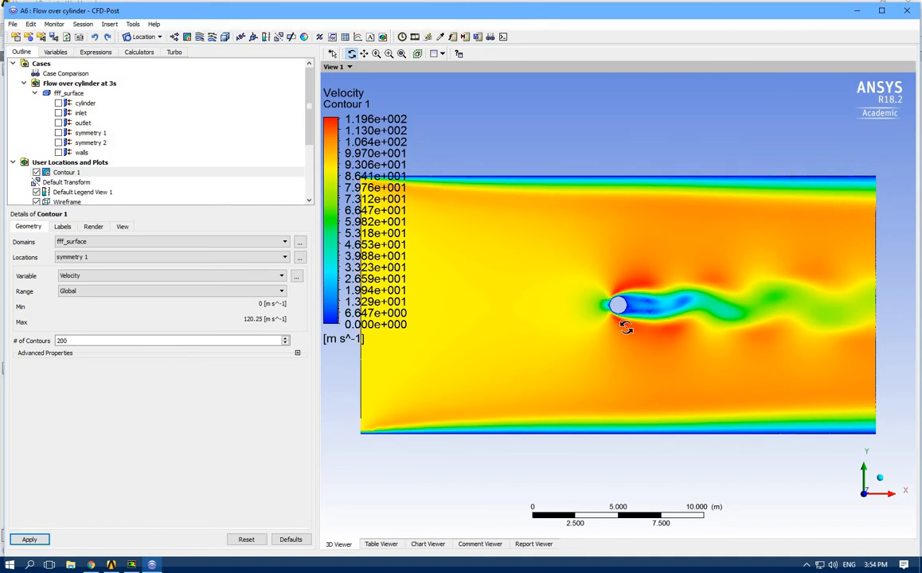
scroll(628, 324, up, 5)
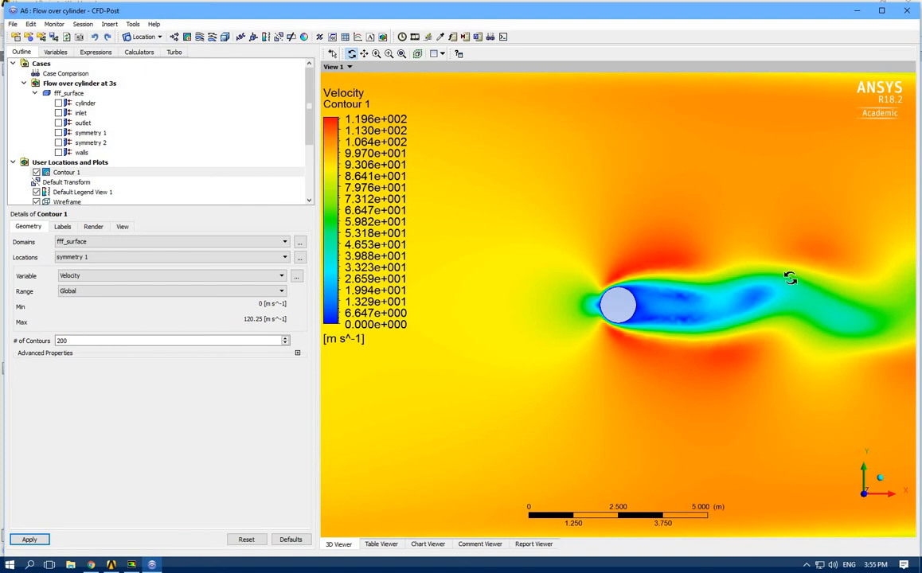
scroll(628, 284, down, 1)
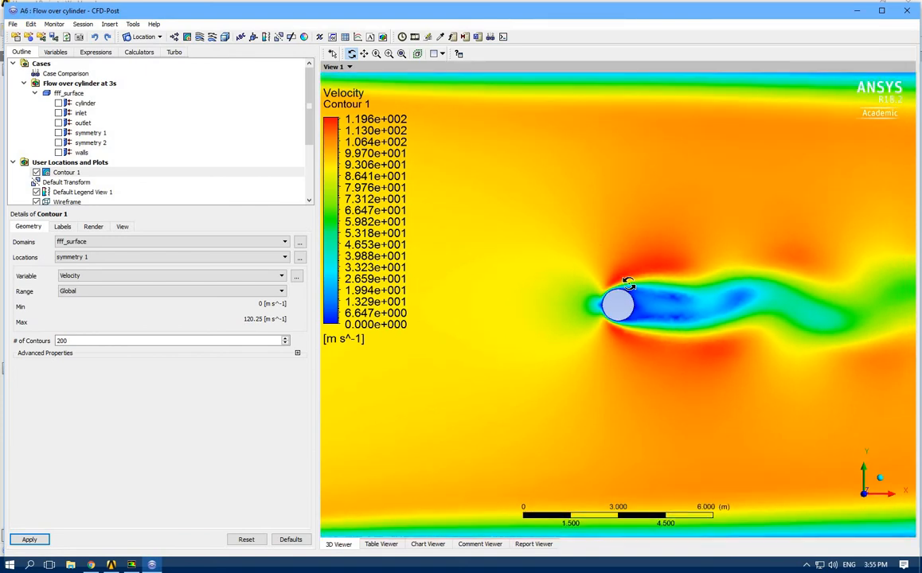
scroll(628, 284, down, 3)
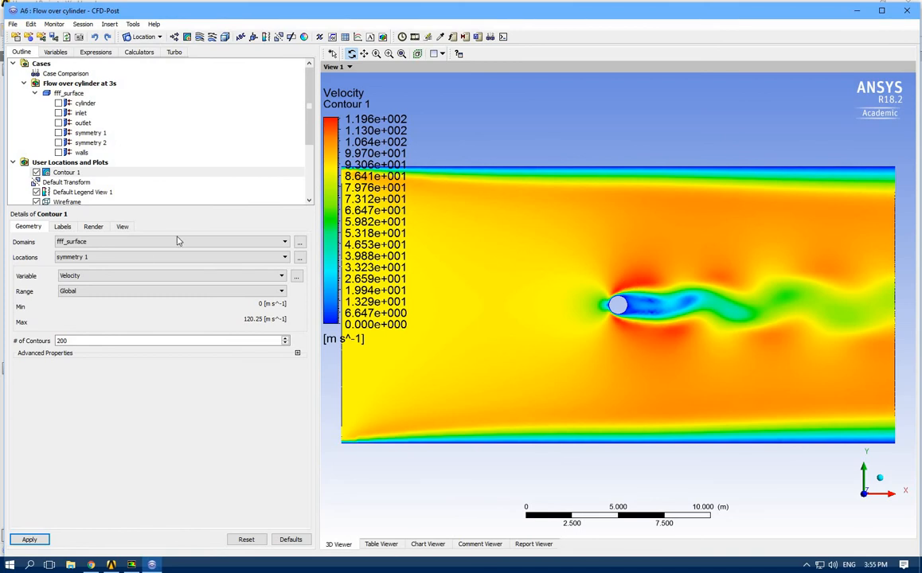
Change the contour variable to Pressure, apply it and inspect the pressure field around the cylinder
click(91, 276)
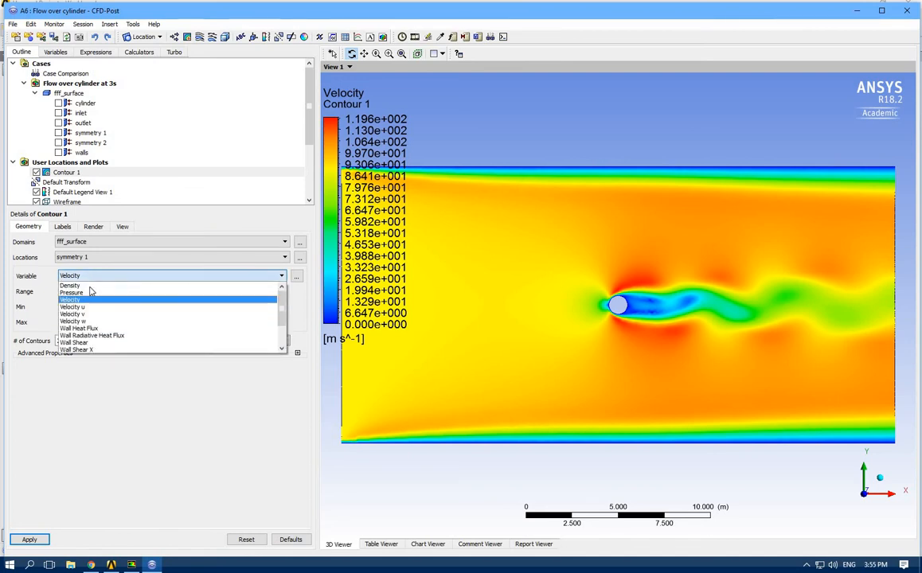
click(83, 294)
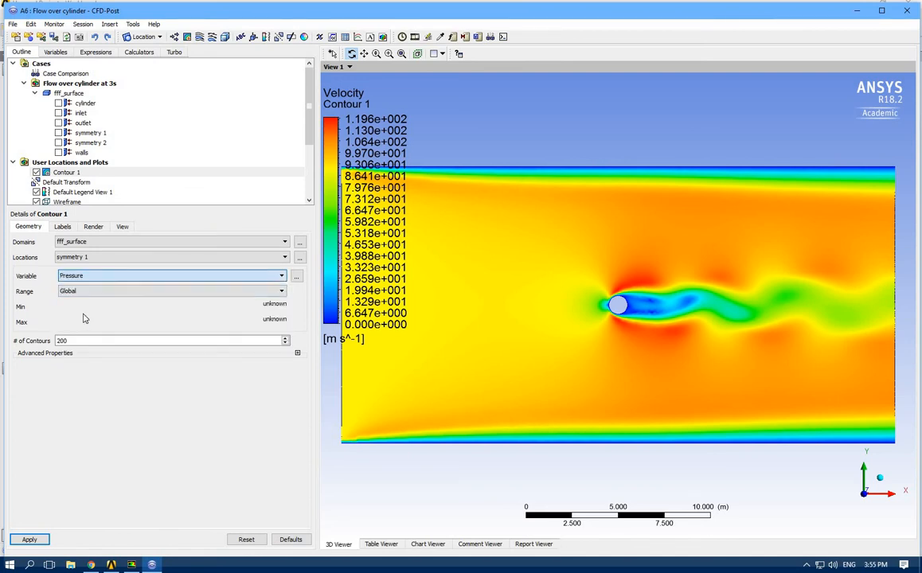
click(21, 540)
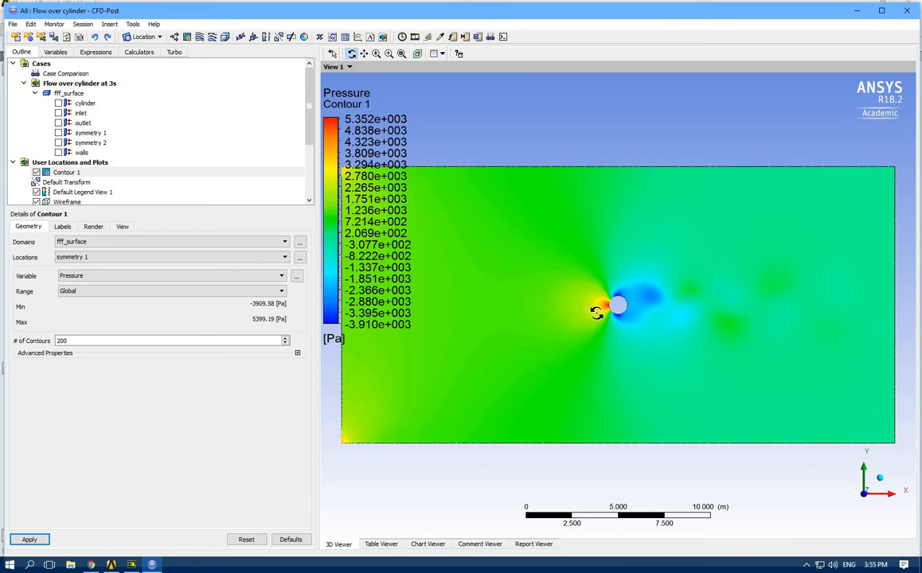
scroll(596, 312, up, 3)
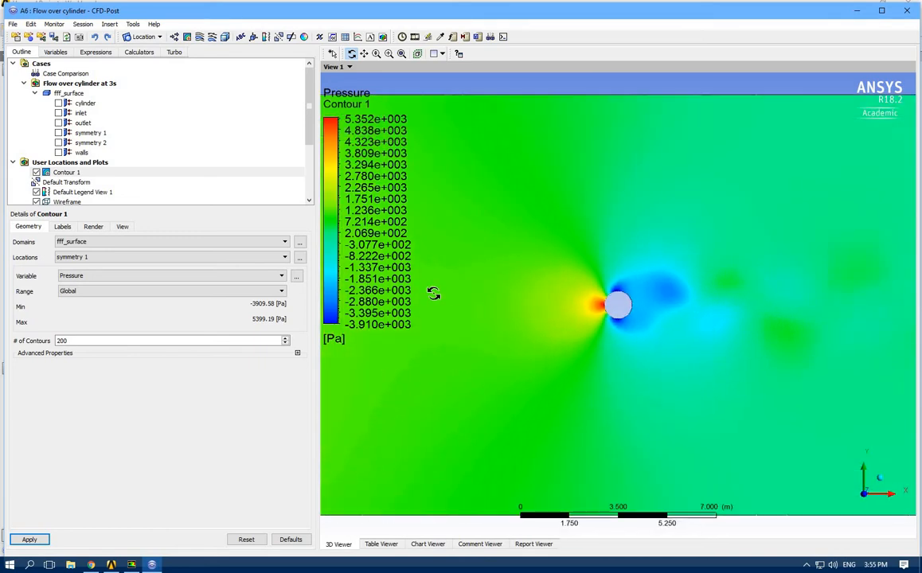
scroll(430, 294, up, 1)
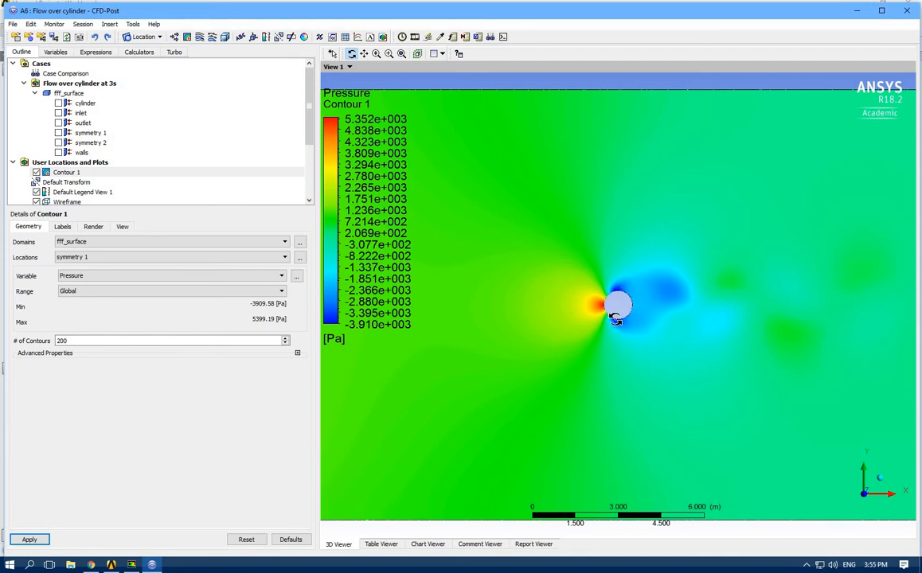
Switch the contour variable back to Velocity and apply it to the plot
click(80, 276)
click(81, 290)
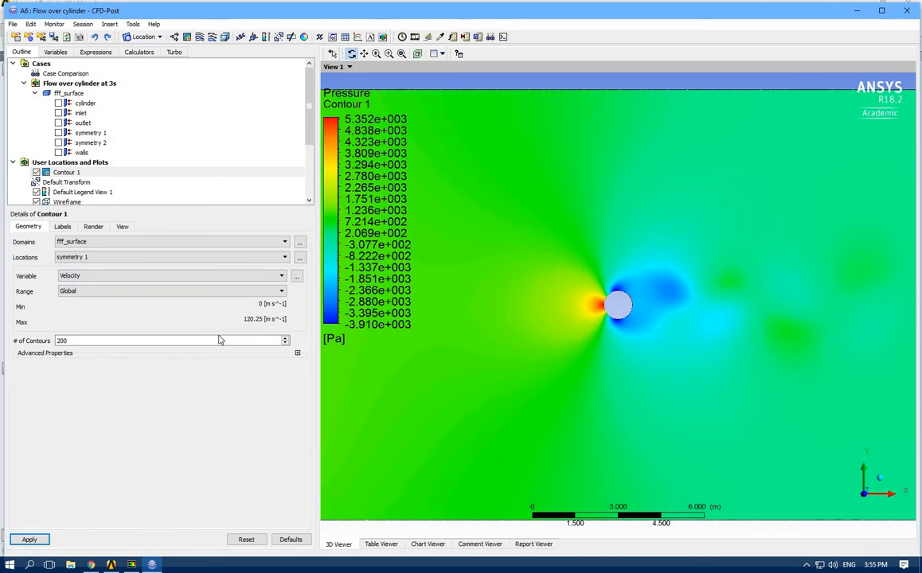
scroll(543, 363, down, 2)
scroll(544, 364, down, 3)
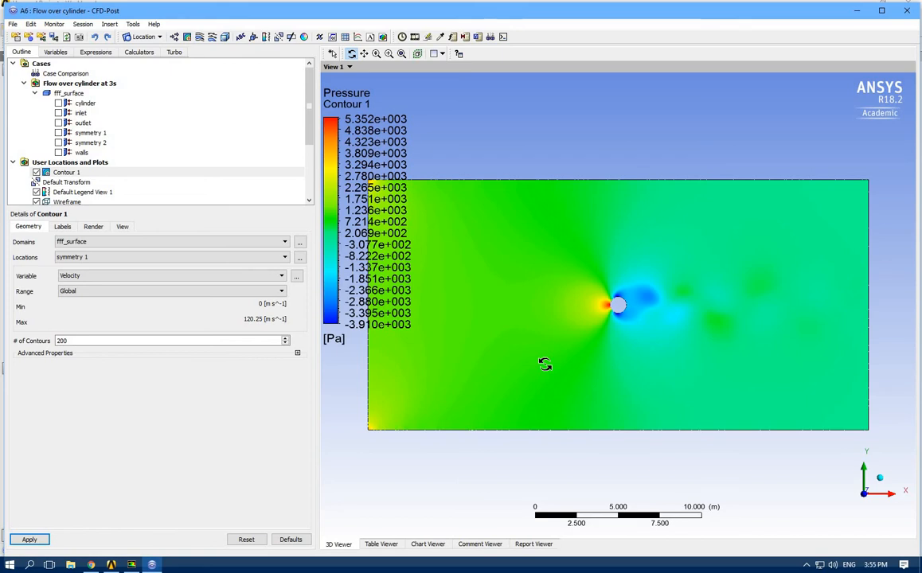
click(29, 539)
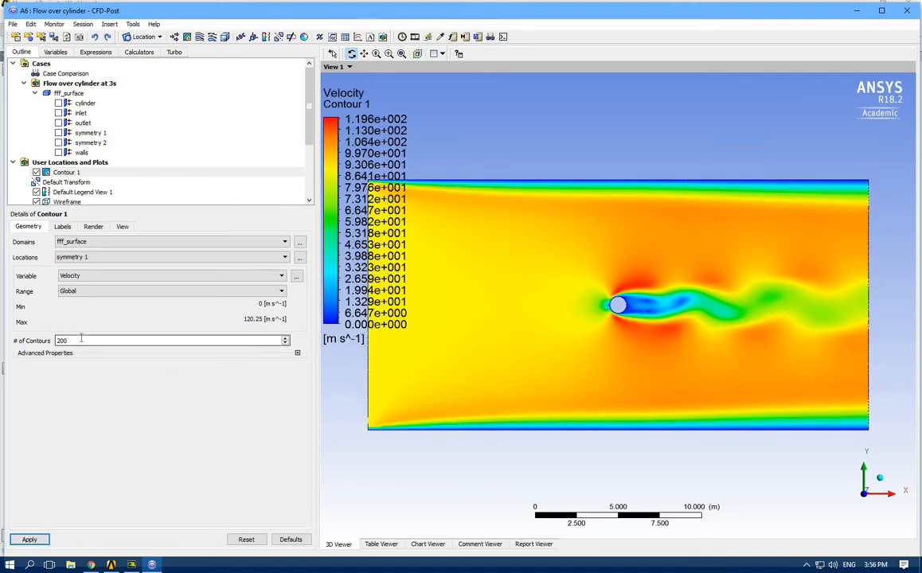
Set the number of contours to 20 and apply it to the velocity plot
double_click(57, 341)
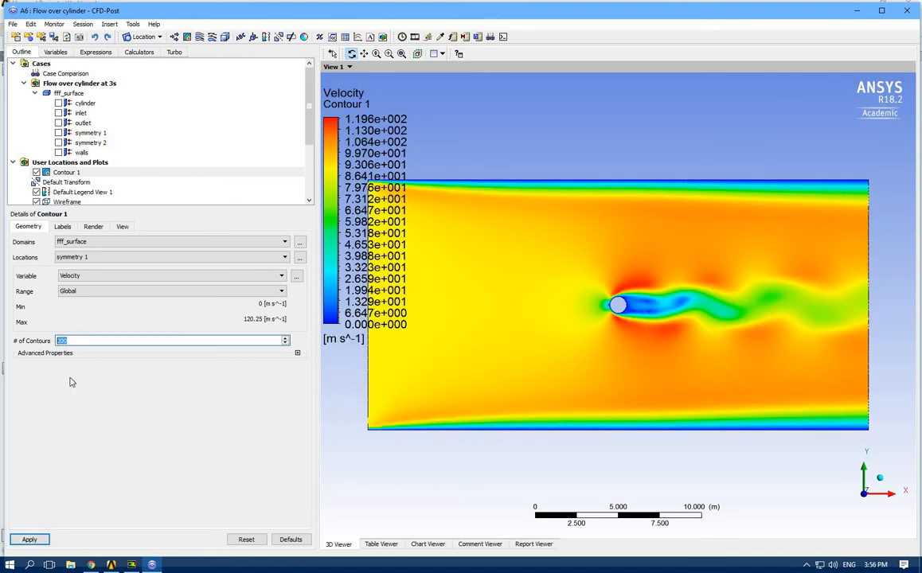
text(20)
click(30, 539)
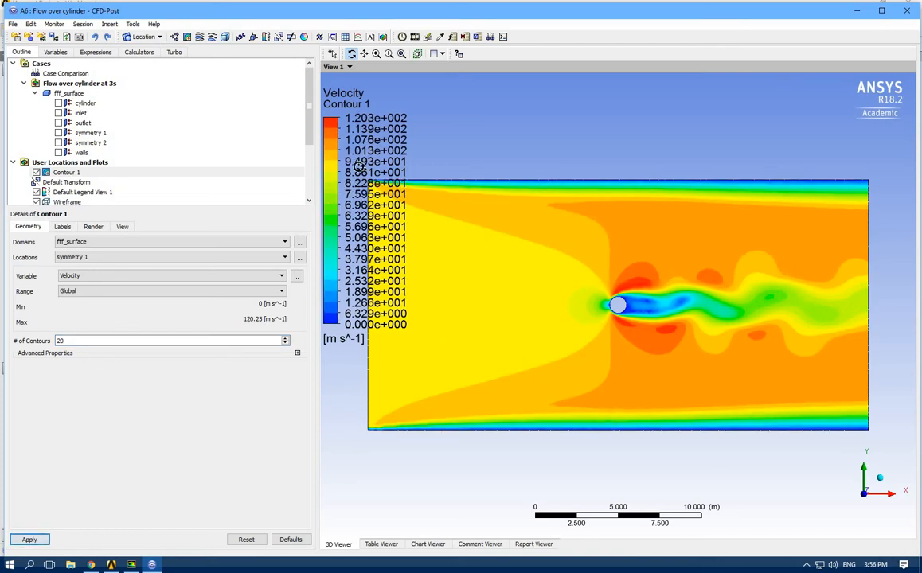
Load timestep 200 at 2 s in the Timestep Selector to show its velocity contours
click(403, 37)
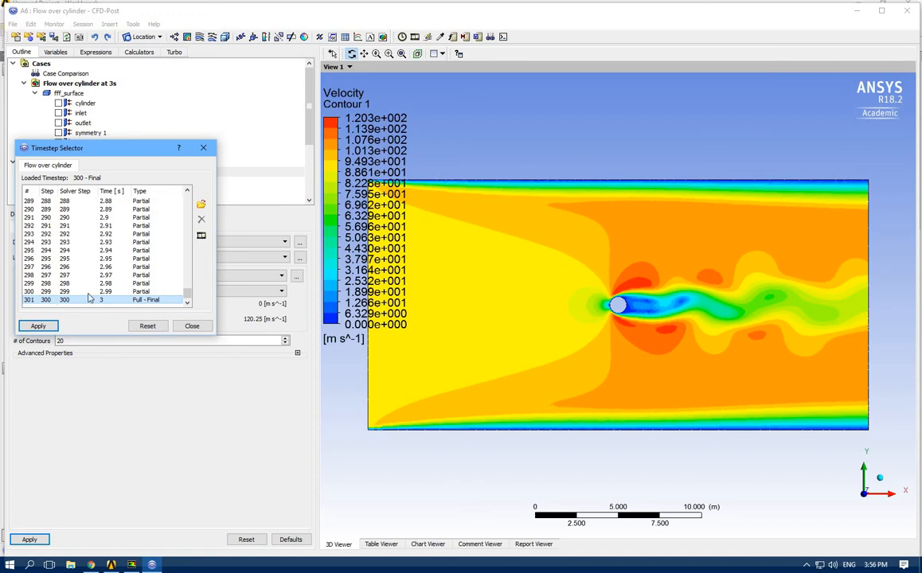
drag(188, 293, 187, 263)
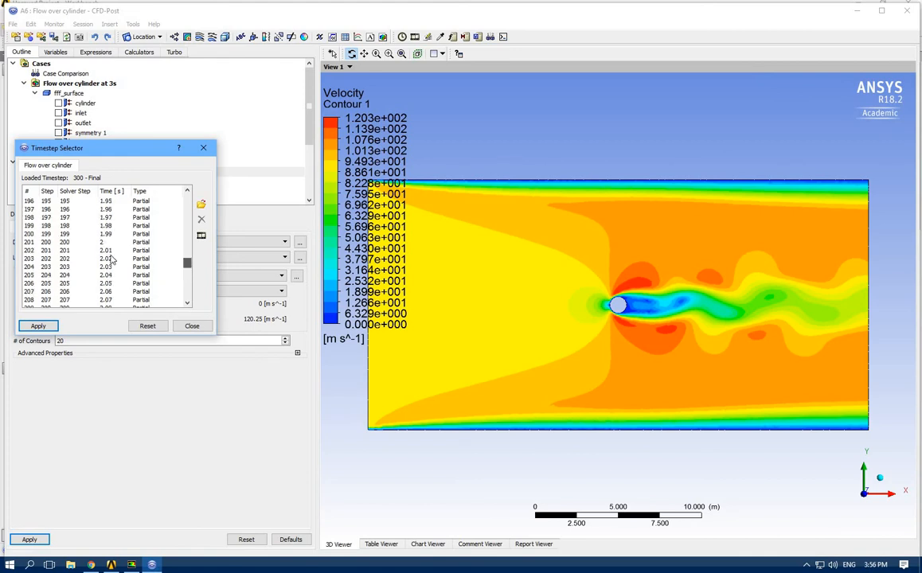
click(49, 243)
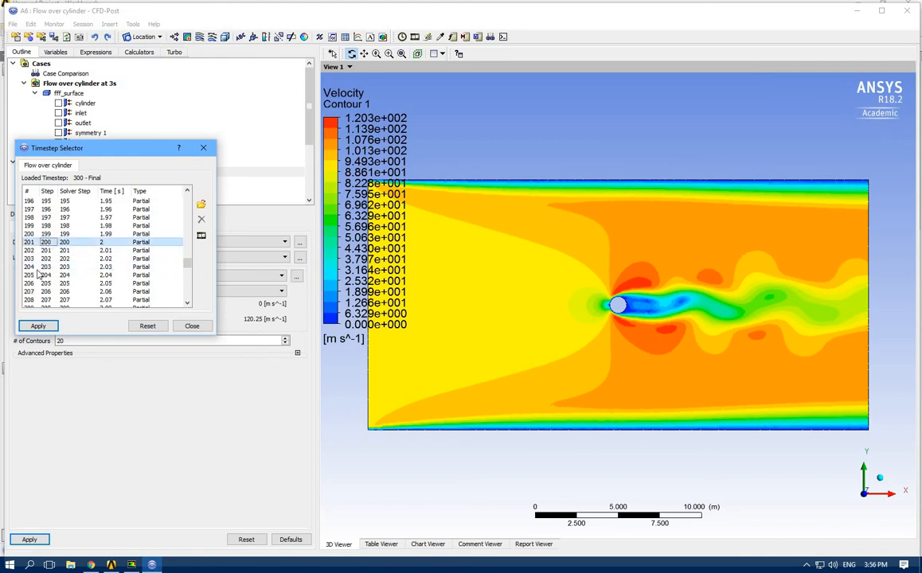
click(36, 328)
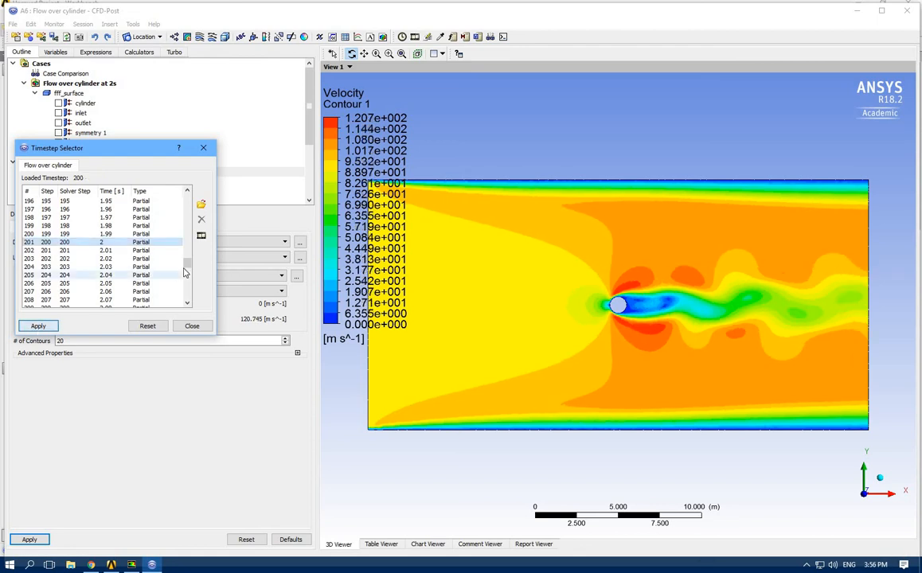
Load timestep 100 at 1 s and close the Timestep Selector
drag(187, 264, 188, 229)
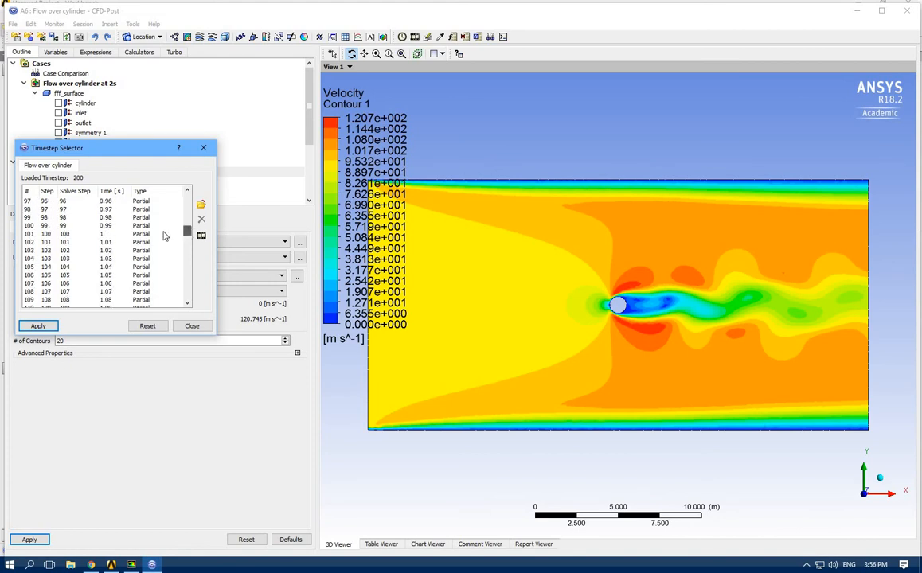
click(75, 233)
click(38, 326)
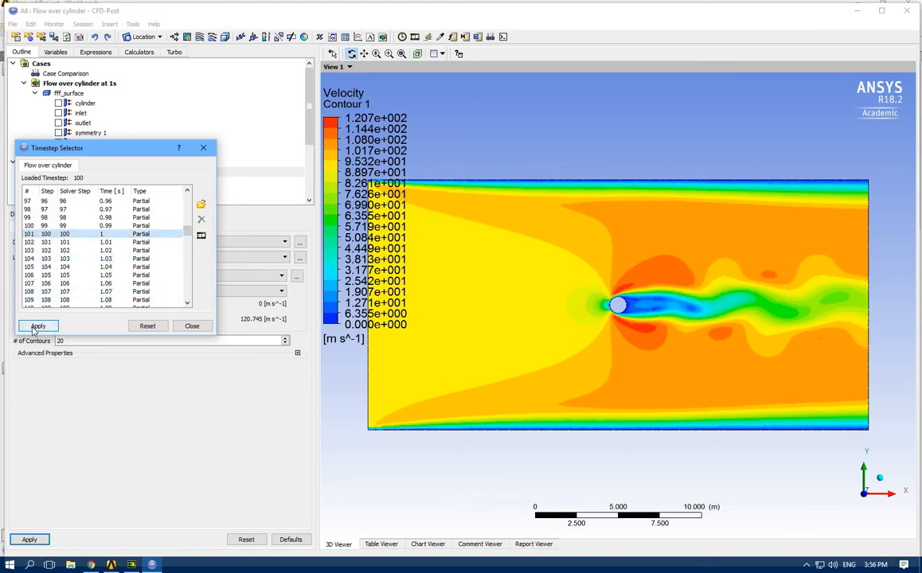
click(192, 325)
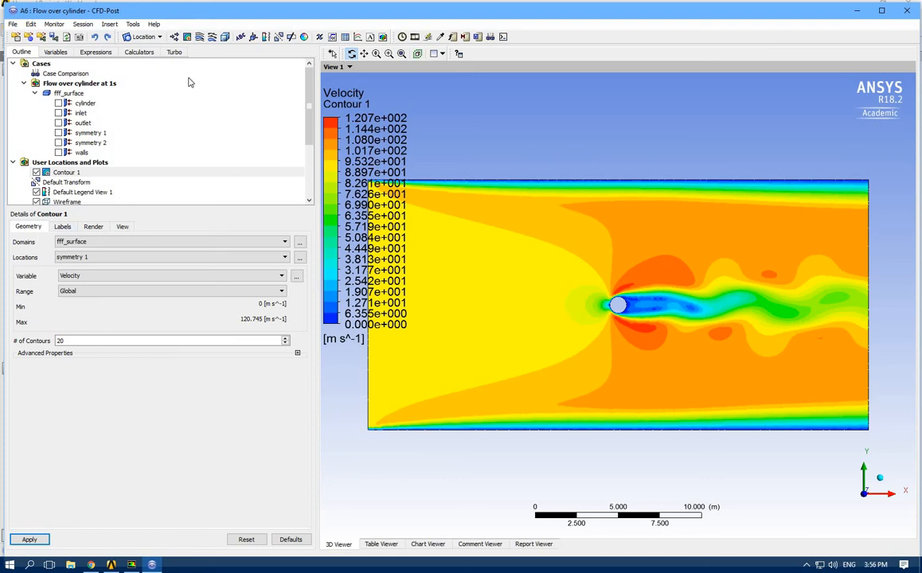
Insert a 3D streamline plot with its domain set to fff_surface and starting from inlet, and apply it
click(199, 37)
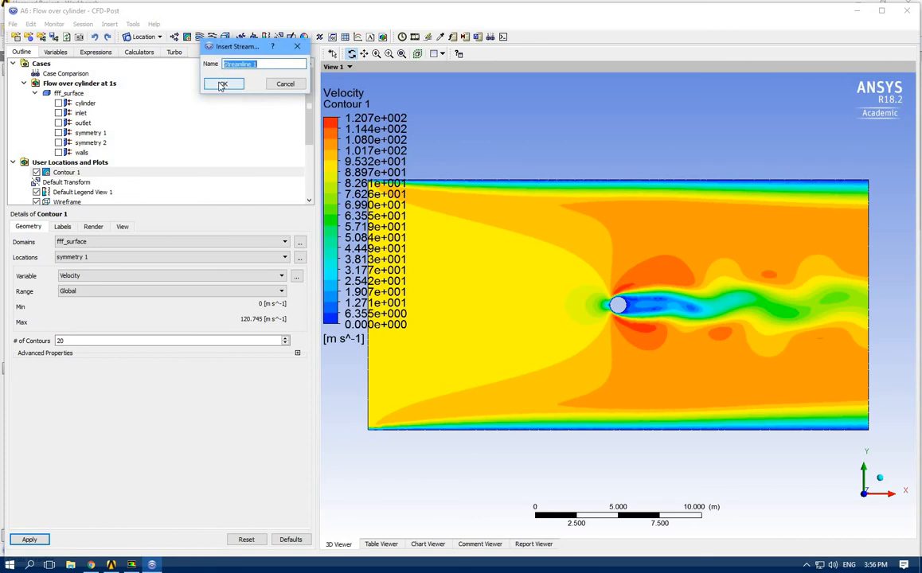
click(222, 84)
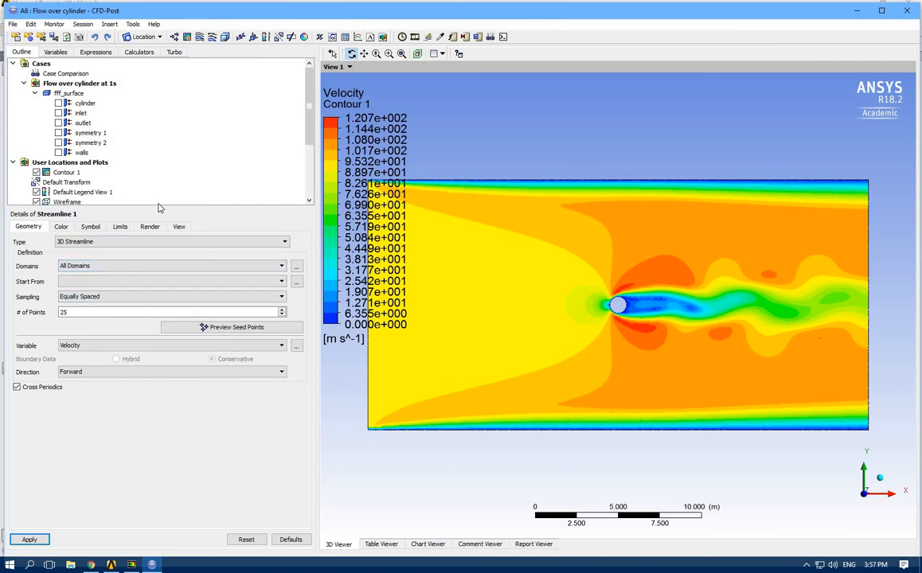
drag(150, 210, 151, 272)
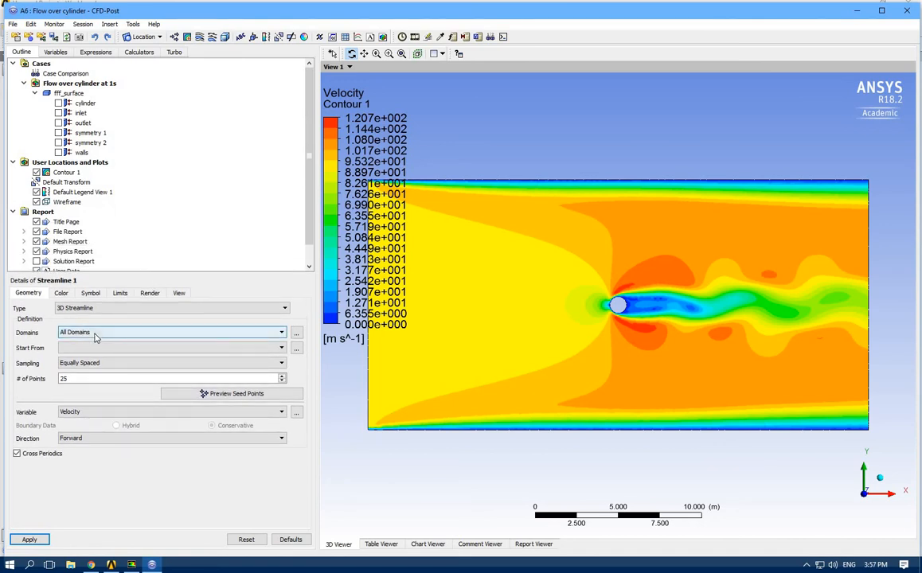
click(94, 336)
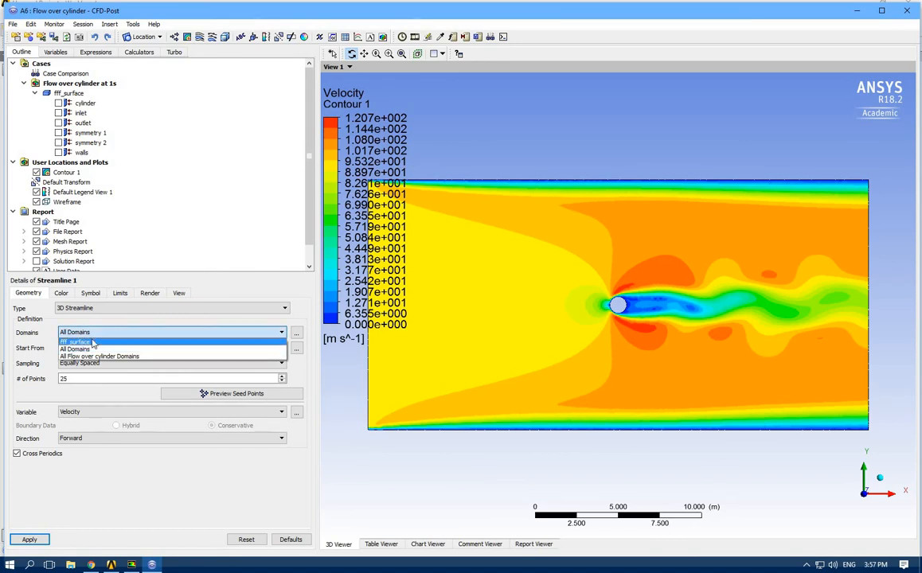
click(93, 343)
click(91, 350)
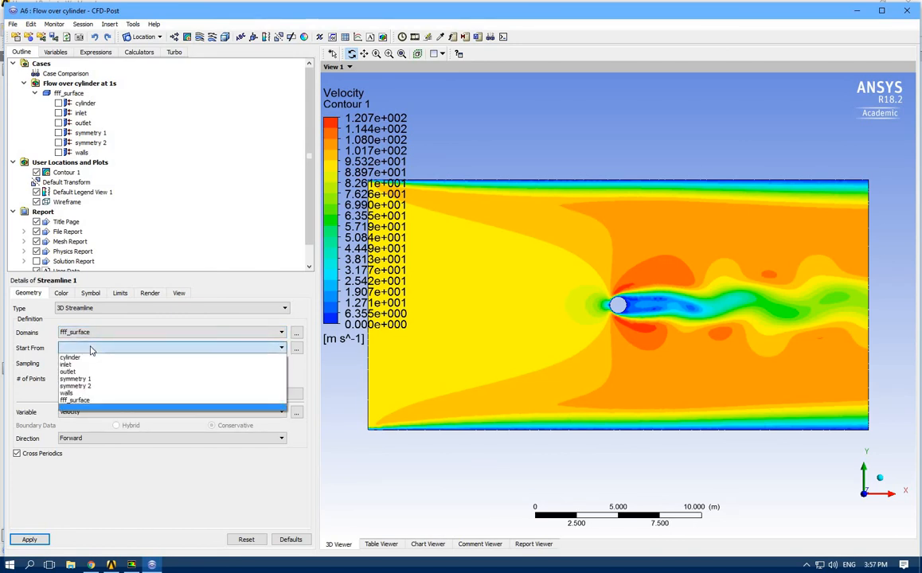
click(76, 365)
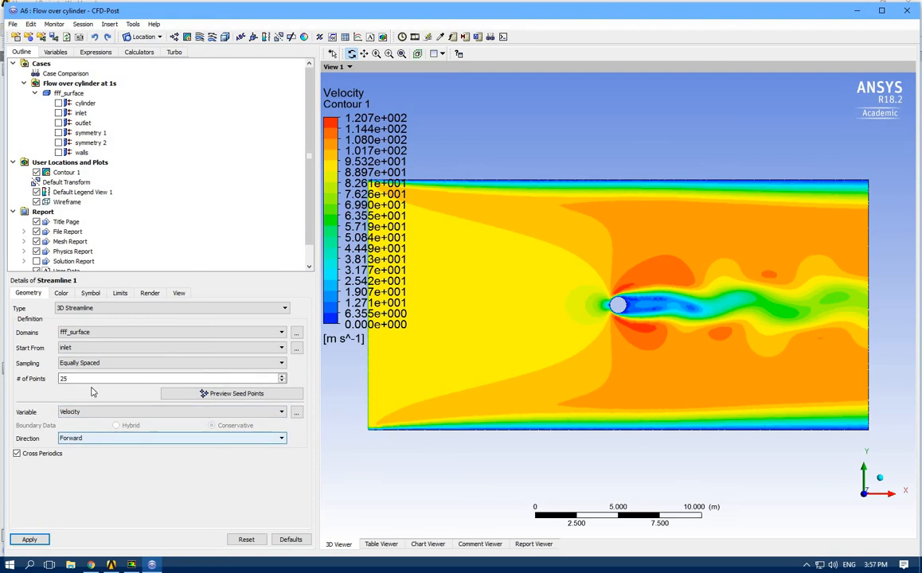
click(28, 540)
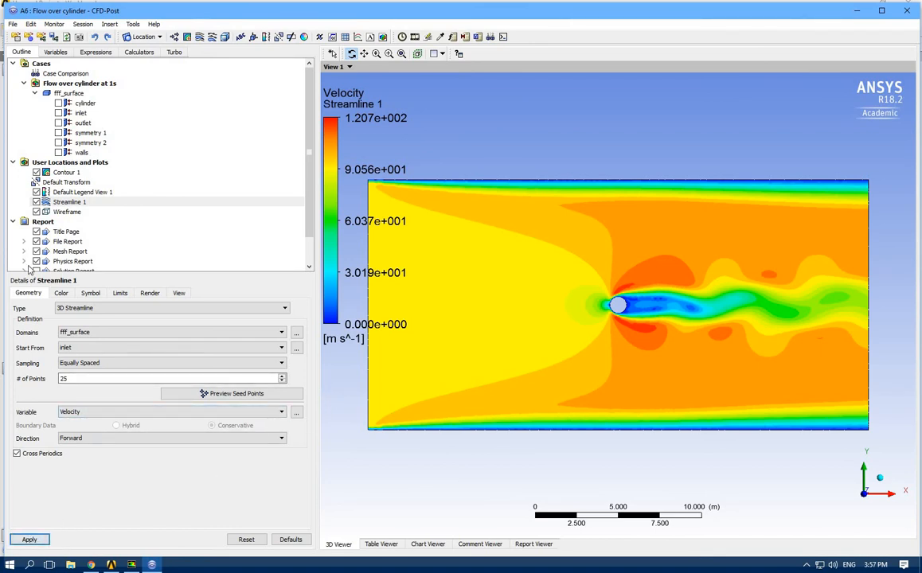
Hide Contour 1 and inspect the streamlines around the cylinder
click(36, 172)
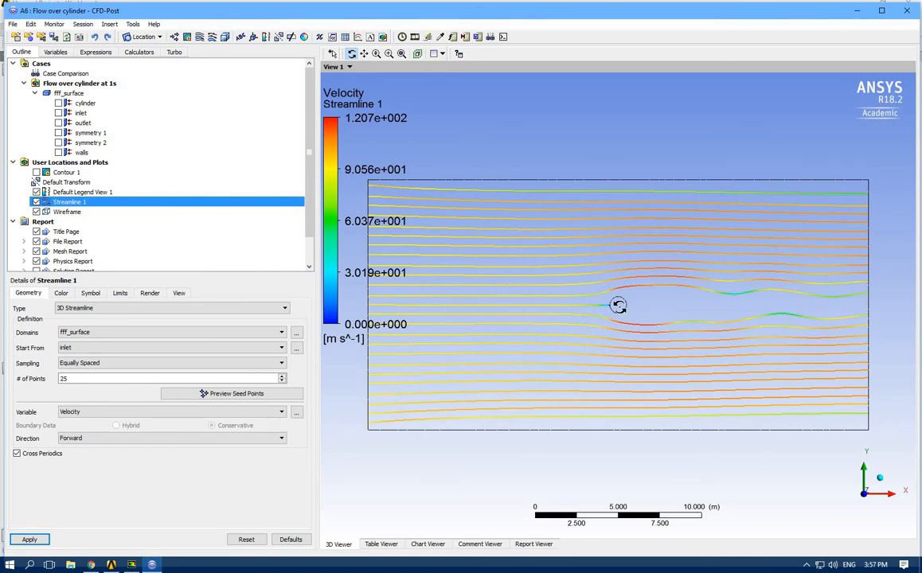
scroll(620, 311, down, 2)
scroll(619, 310, up, 5)
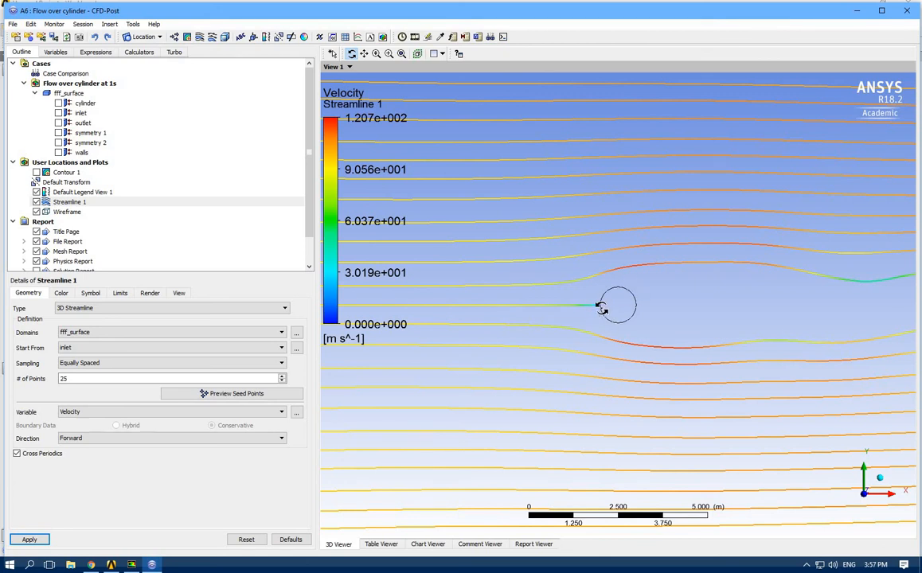
scroll(585, 350, down, 5)
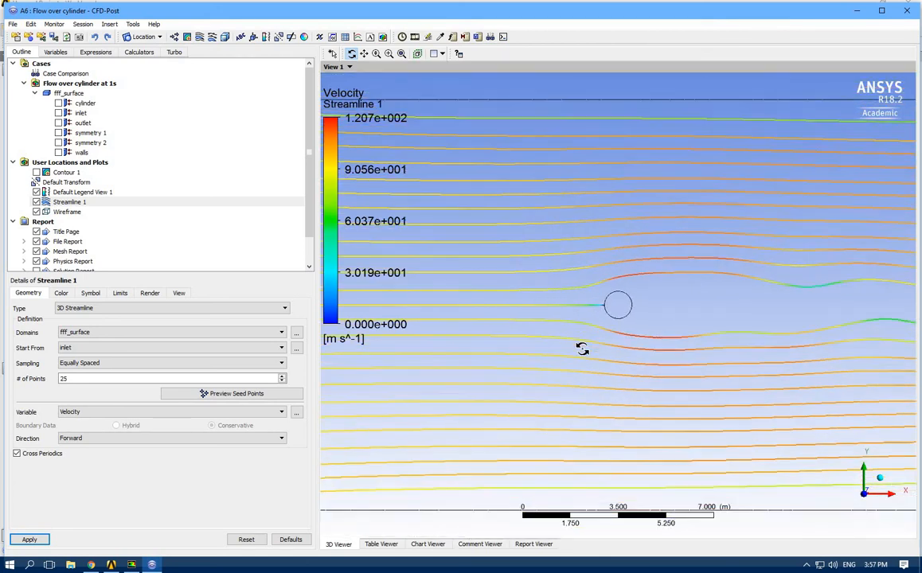
scroll(463, 299, down, 2)
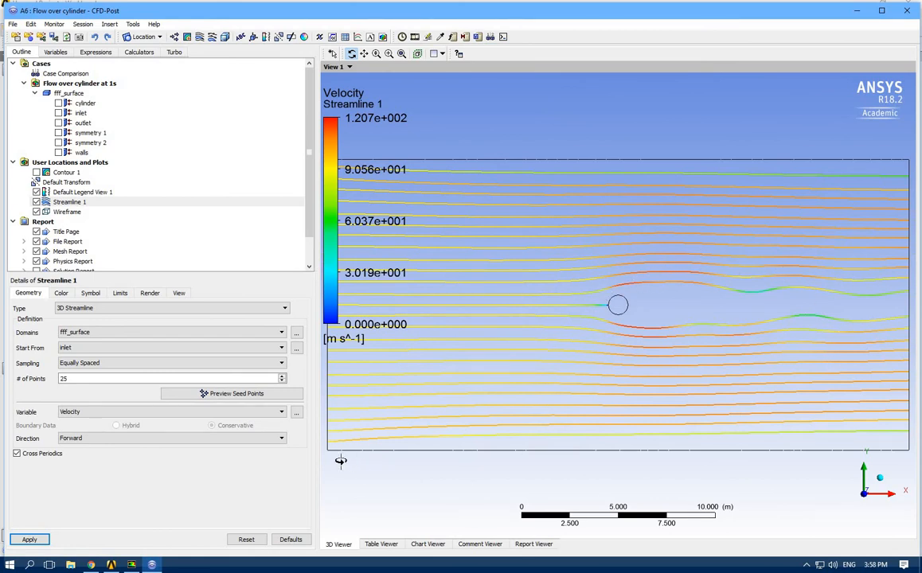
Load the final timestep 300 at 3 s for the streamline plot and close the Timestep Selector
click(402, 38)
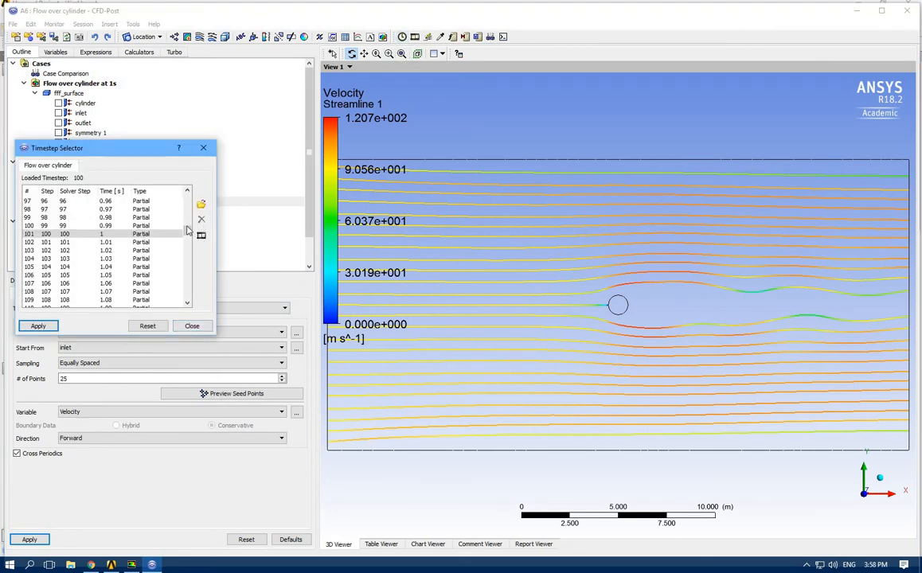
drag(191, 278, 191, 320)
click(34, 301)
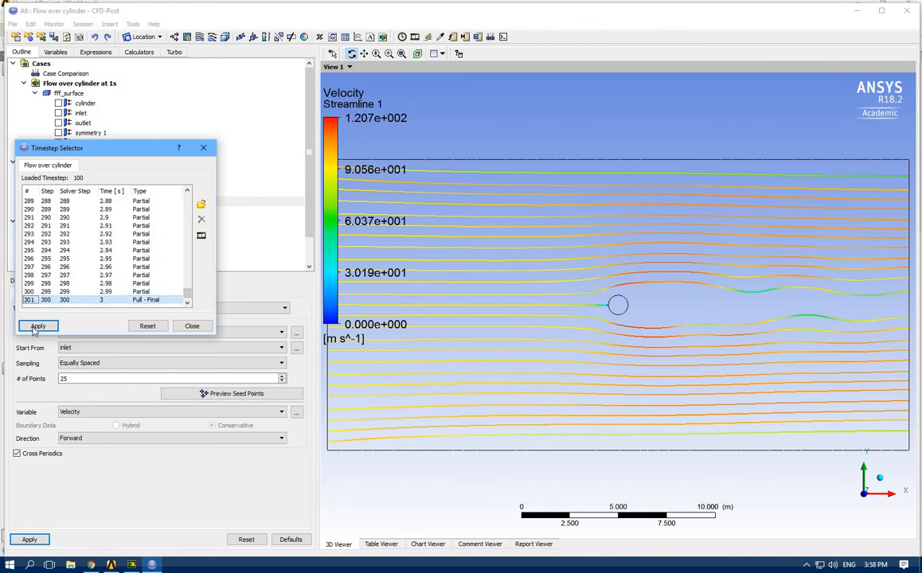
click(36, 326)
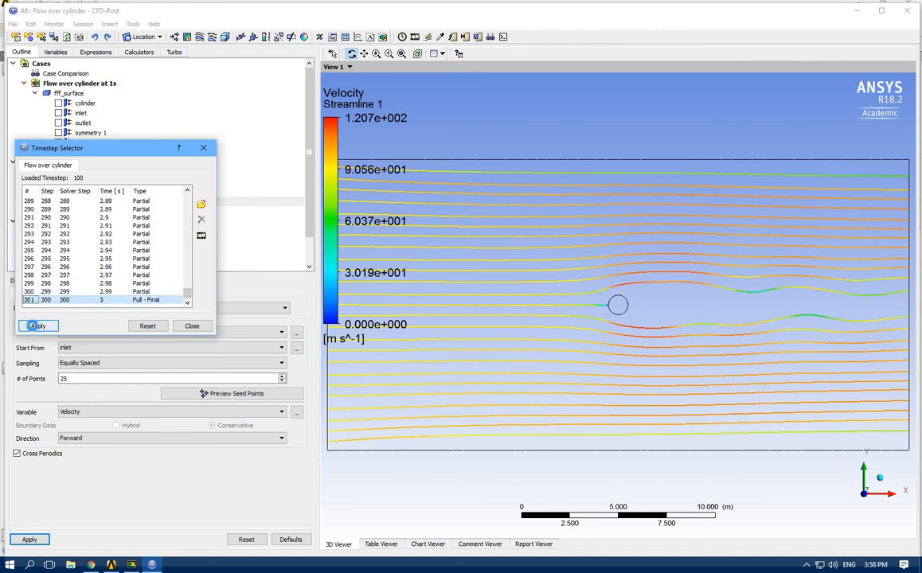
click(192, 326)
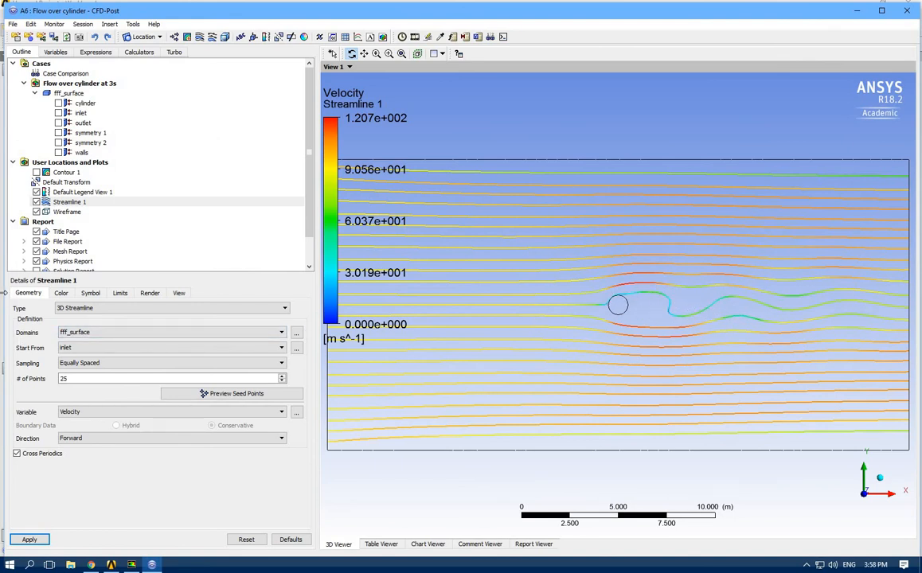
Show Contour 1 instead of Streamline 1 and set the animation type to Timestep Animation
click(36, 202)
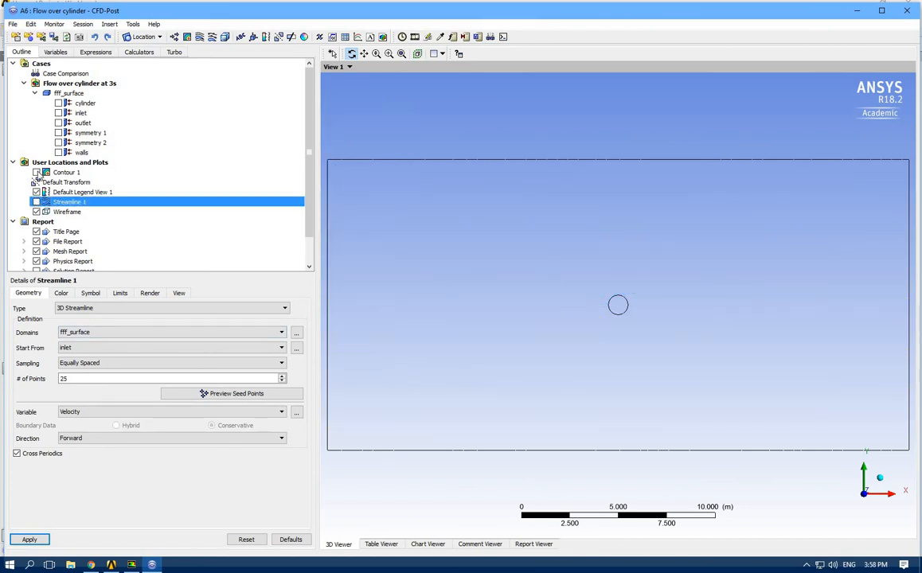
click(36, 173)
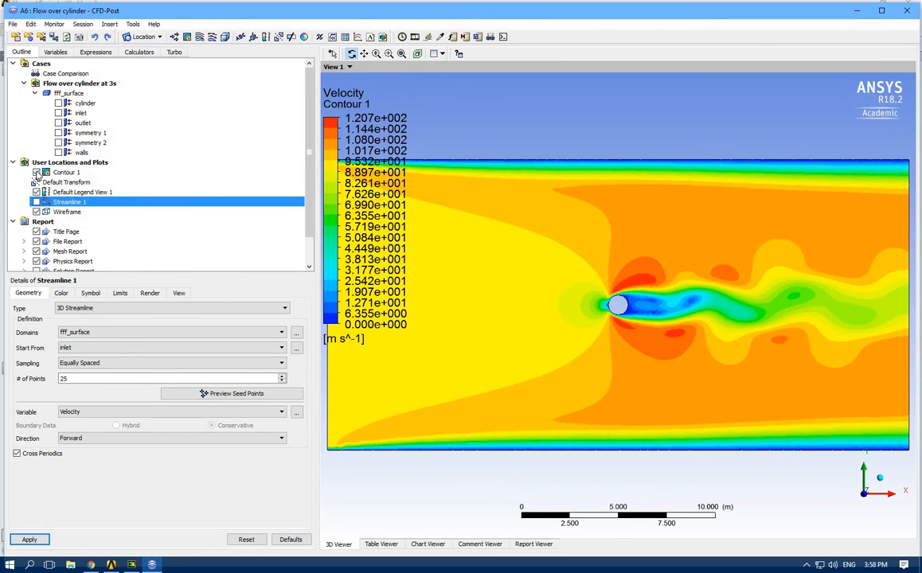
click(414, 38)
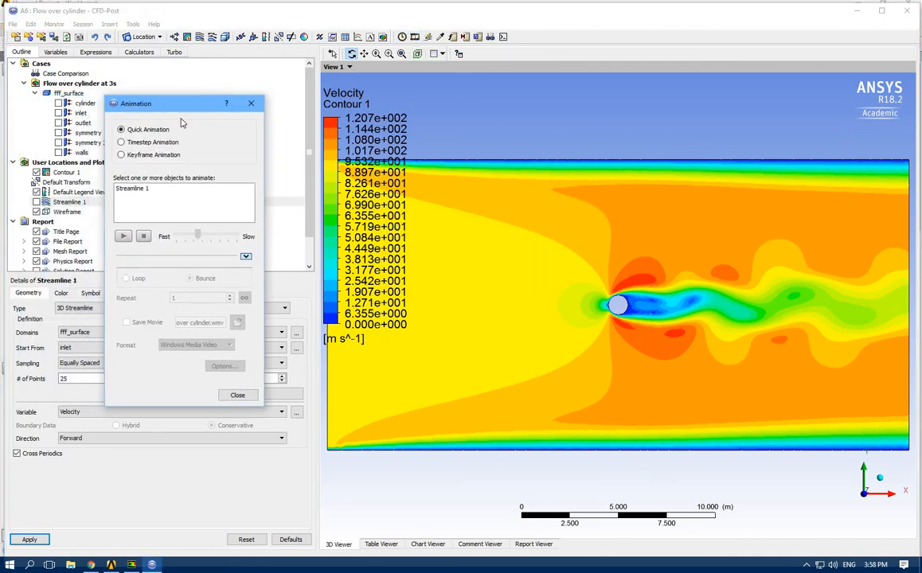
click(126, 143)
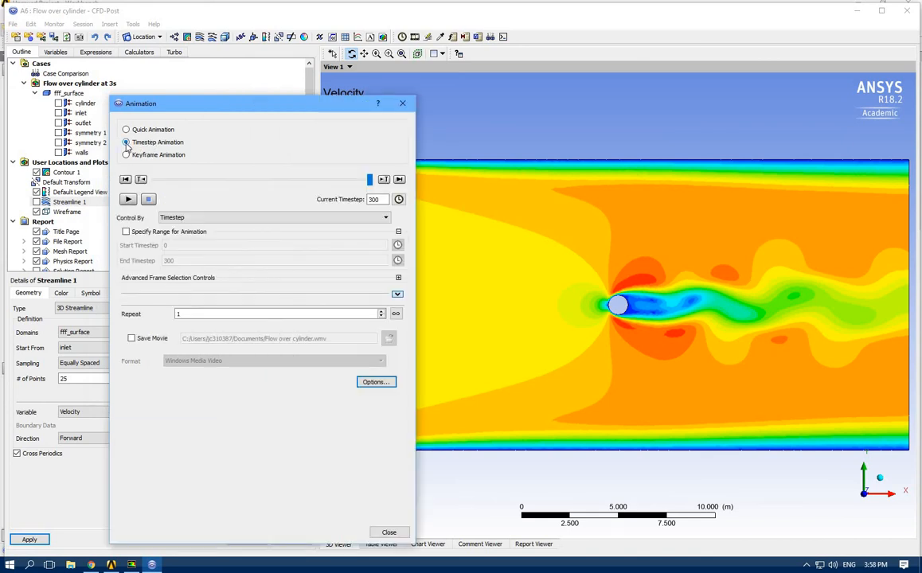
Enable saving the animation as Flow over cylinder.wmv in Windows Media Video format and run it, keeping the dialog clear of the contour plot
click(131, 339)
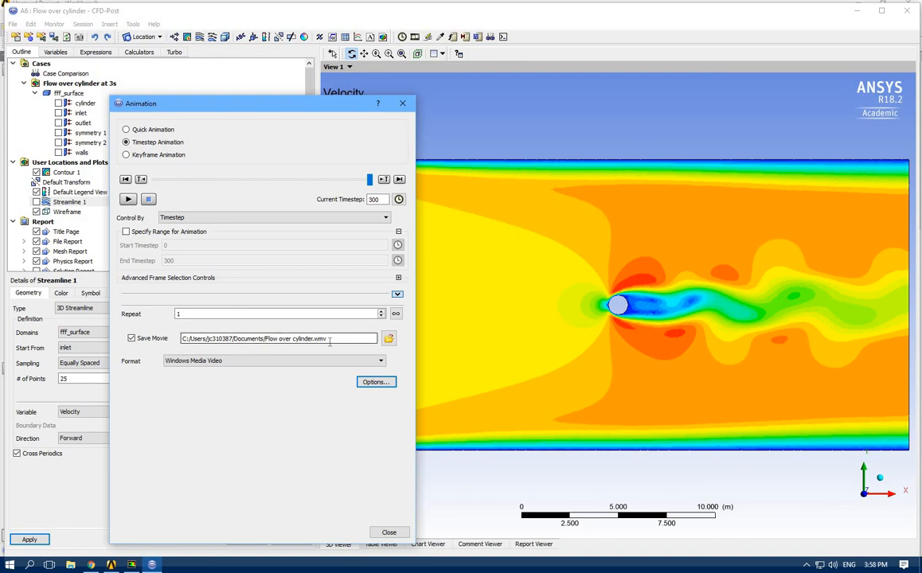
click(268, 362)
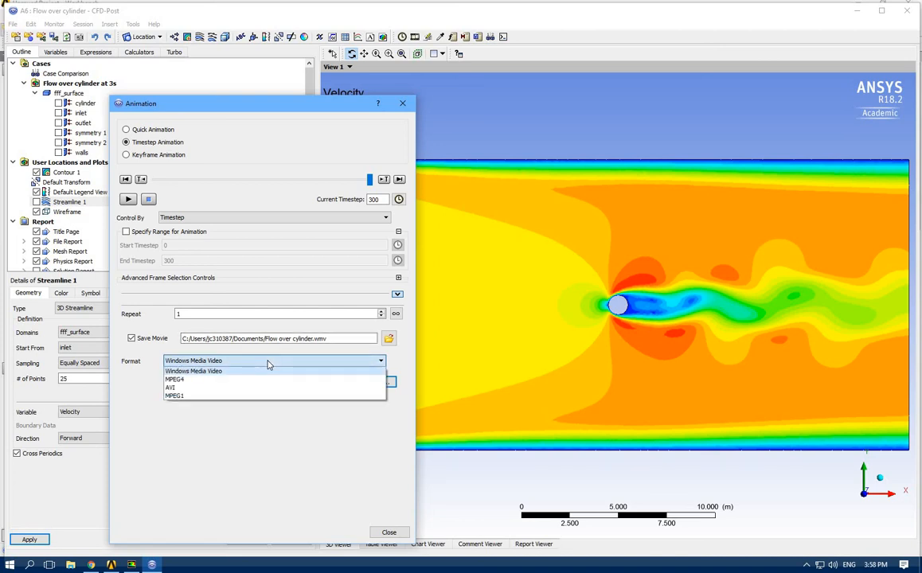
click(268, 363)
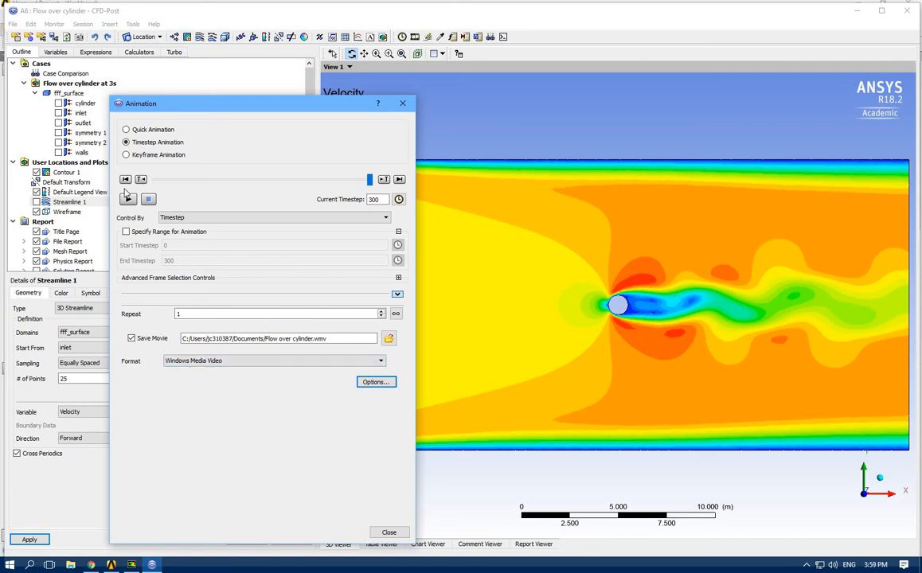
click(128, 200)
drag(204, 100, 147, 103)
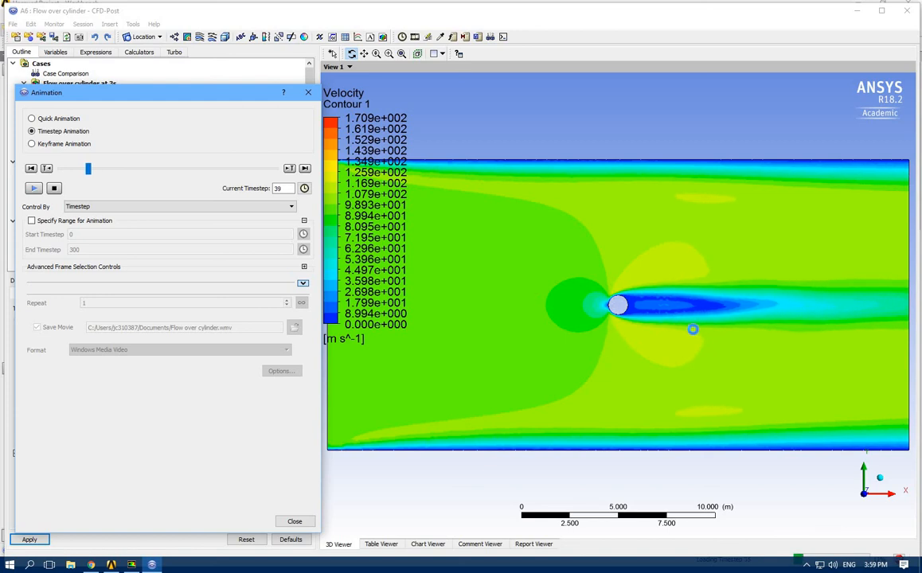
scroll(691, 329, down, 4)
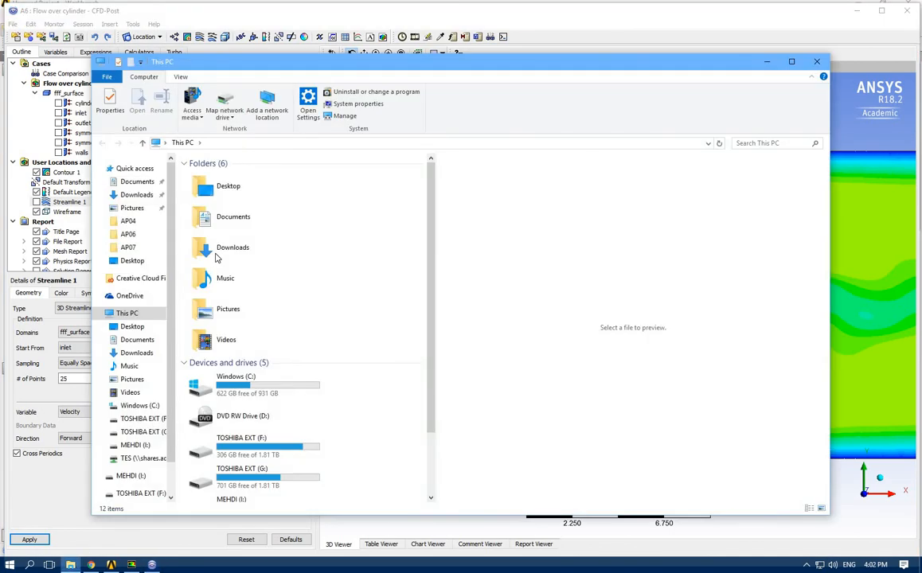
In File Explorer, open Flow over cylinder.wmv from the Documents folder and play the movie full screen
double_click(217, 215)
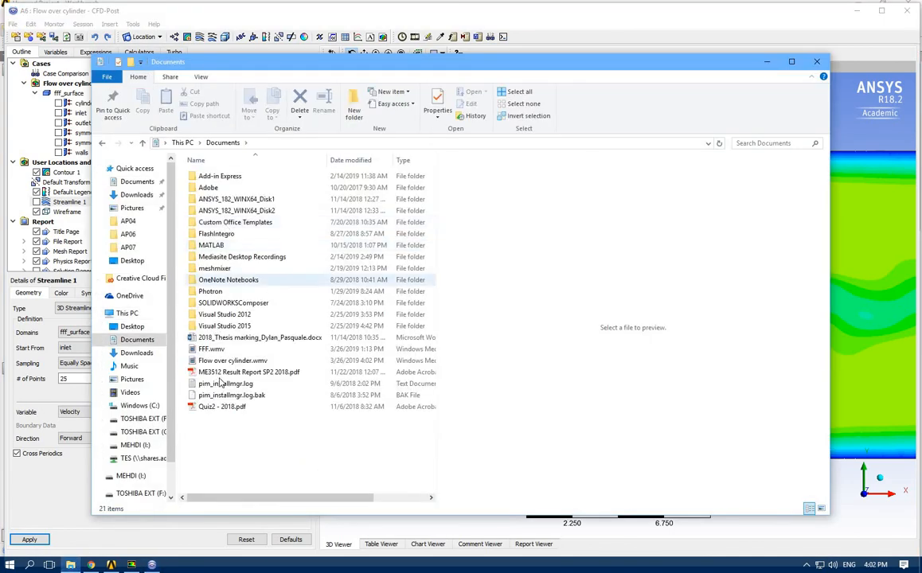
click(221, 363)
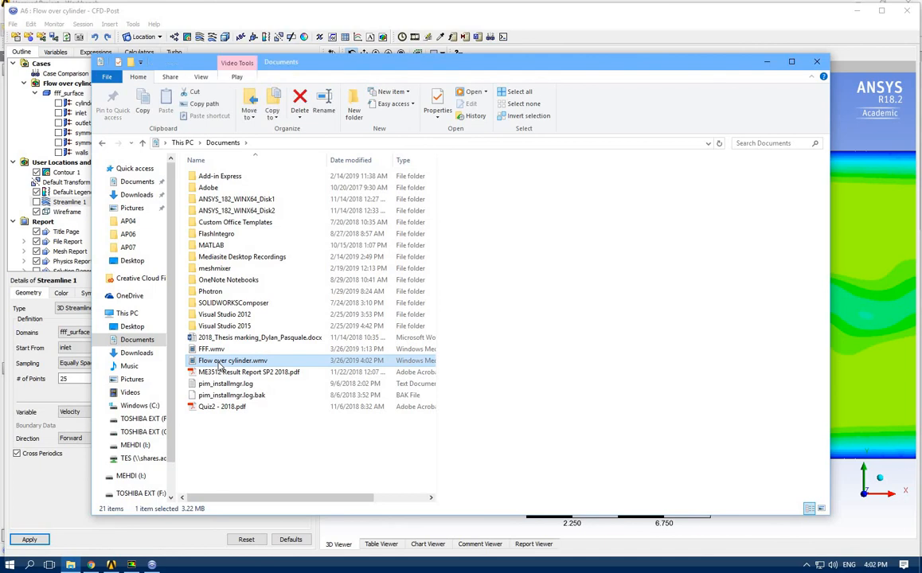
double_click(221, 363)
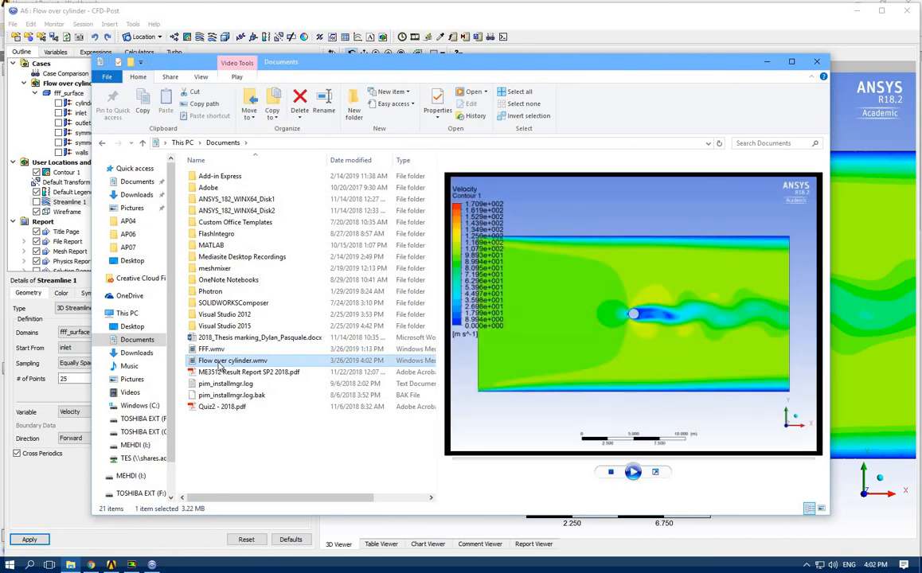
double_click(219, 364)
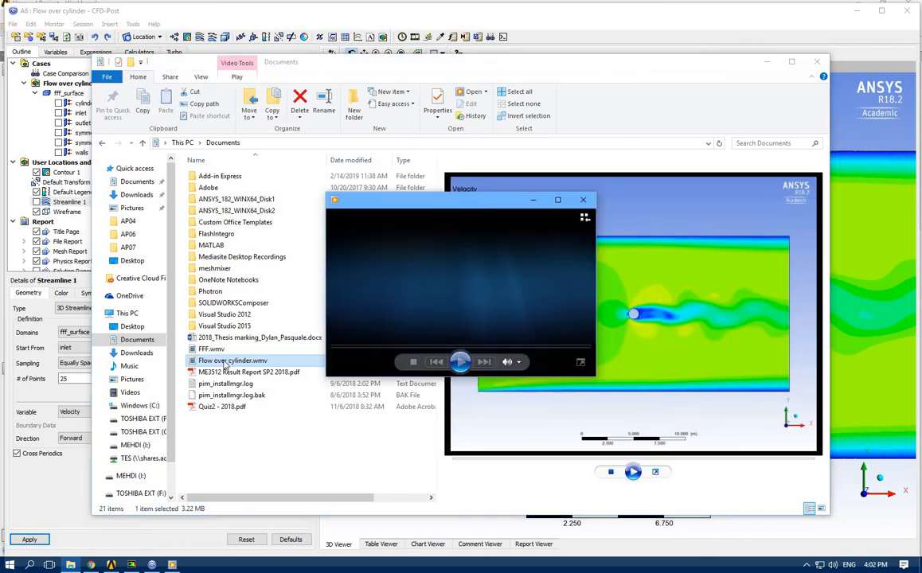
double_click(412, 330)
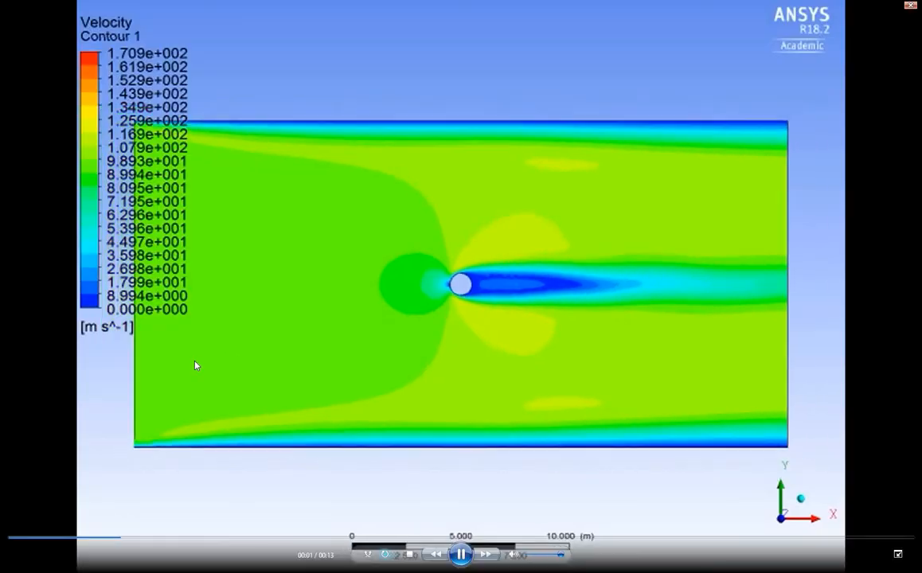